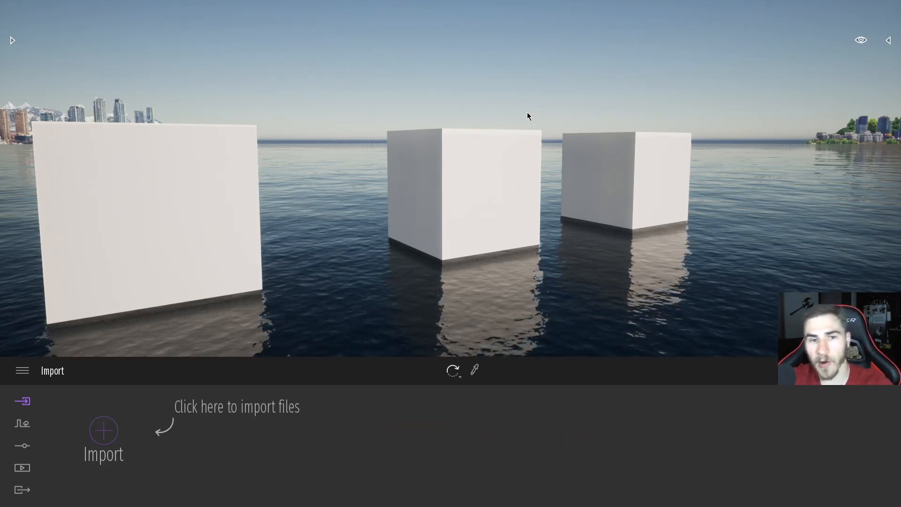
Sample the large nearest cube's material with the material picker and view that cube up close
right_click_drag(520, 98, 511, 111)
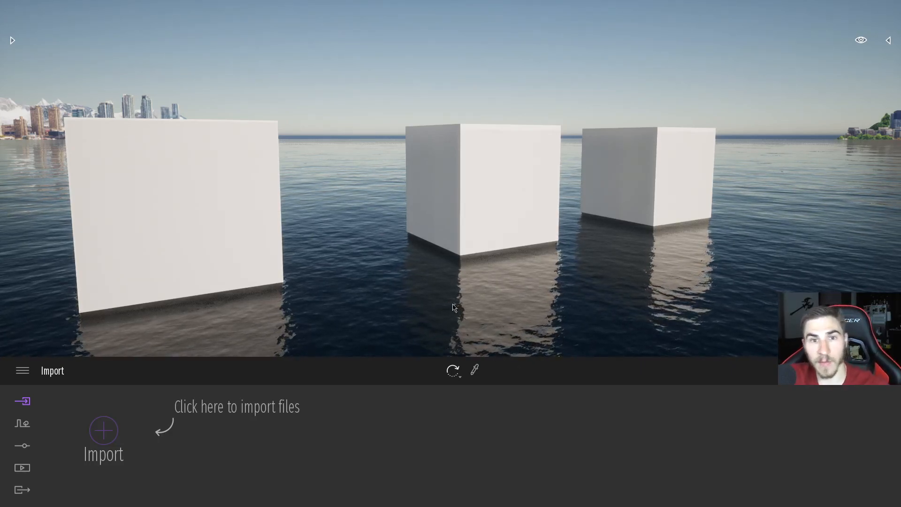
left_click(476, 371)
left_click(246, 207)
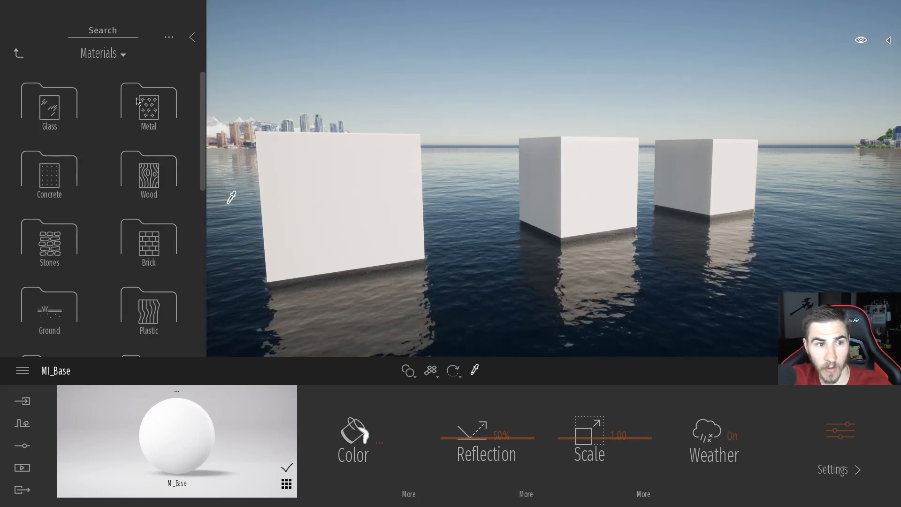
left_click(193, 38)
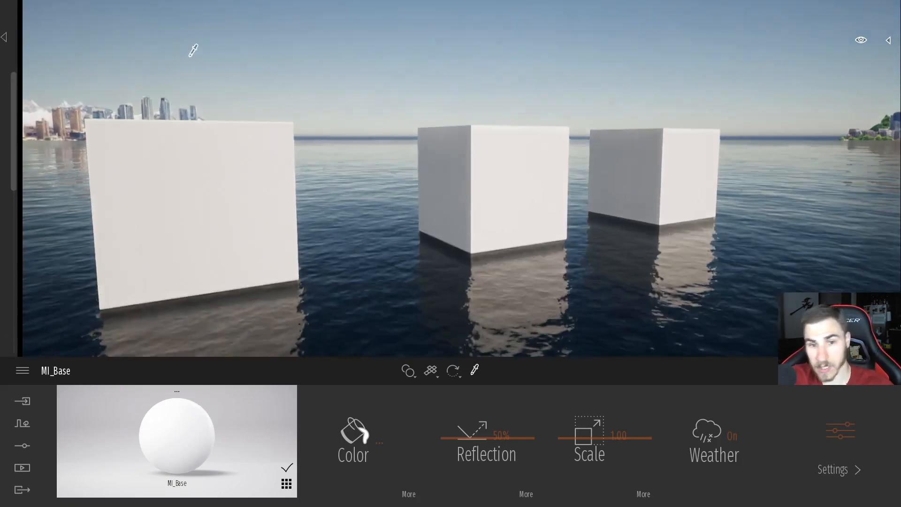
key("w")
key("a")
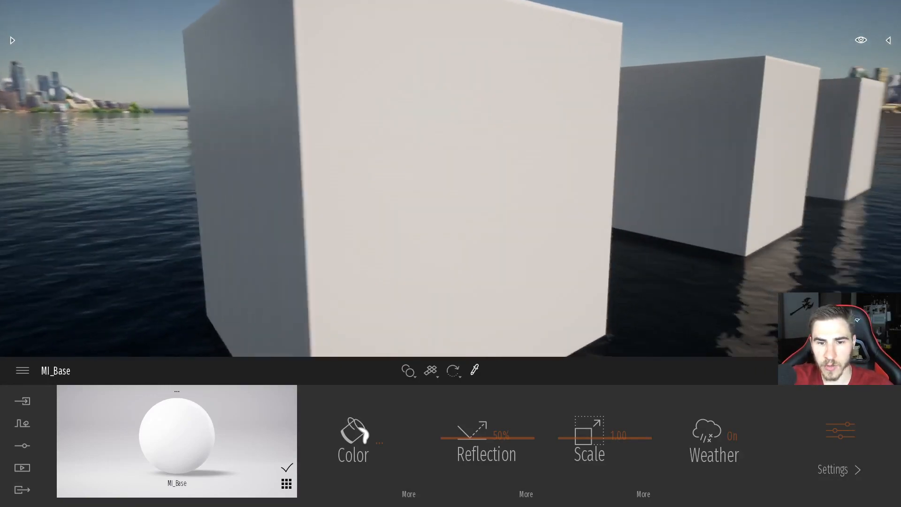
key("d")
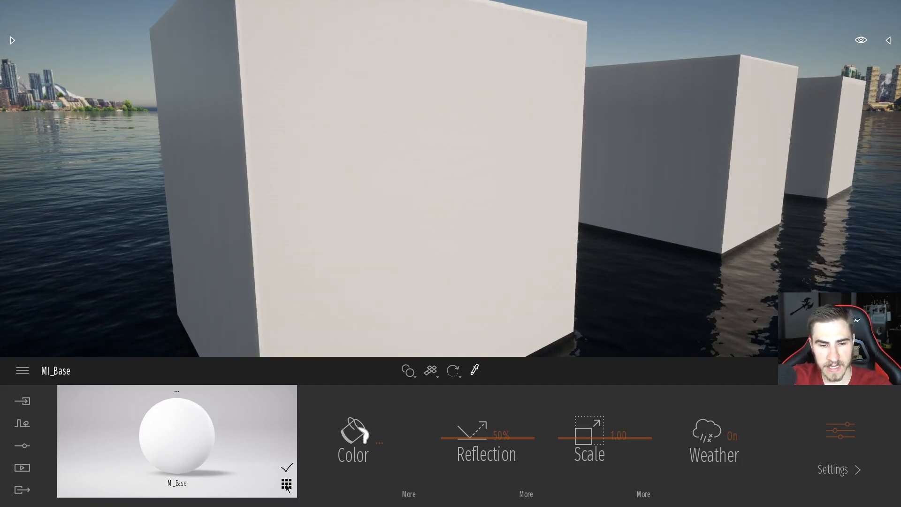
Show the scene's materials as a thumbnail list instead of the single material preview
left_click(287, 485)
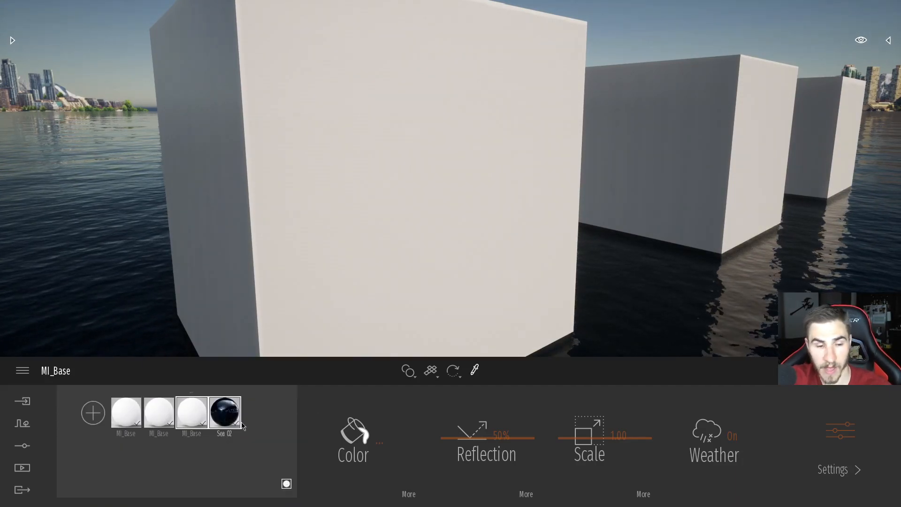
left_click(287, 484)
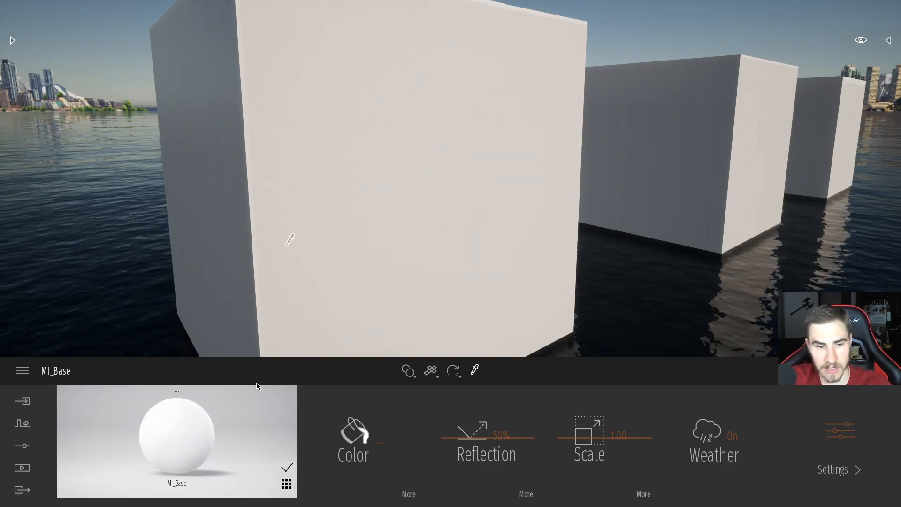
left_click(286, 484)
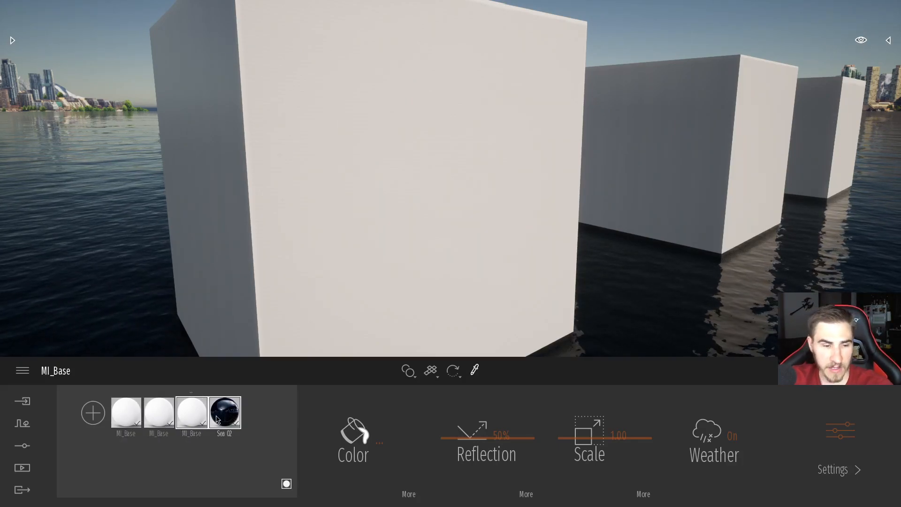
Try to delete the second MI_Base material from the scene's material list
right_click(161, 417)
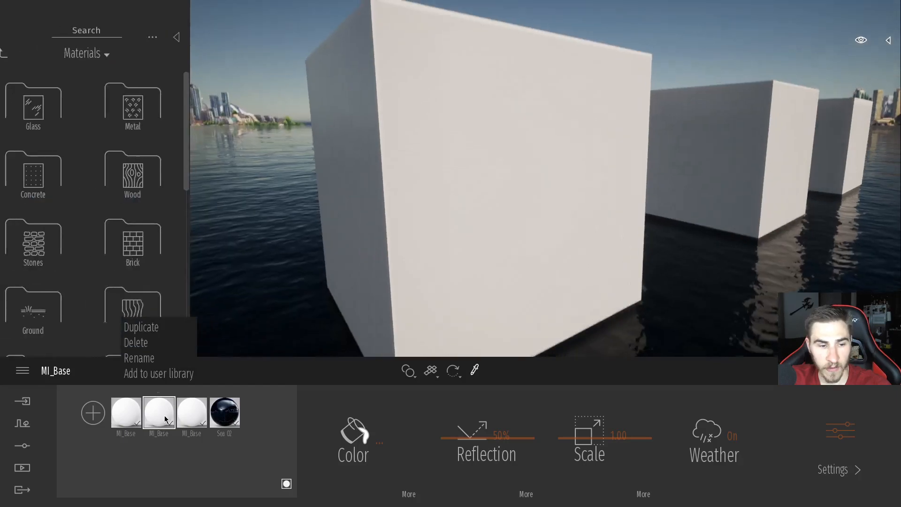
left_click(144, 346)
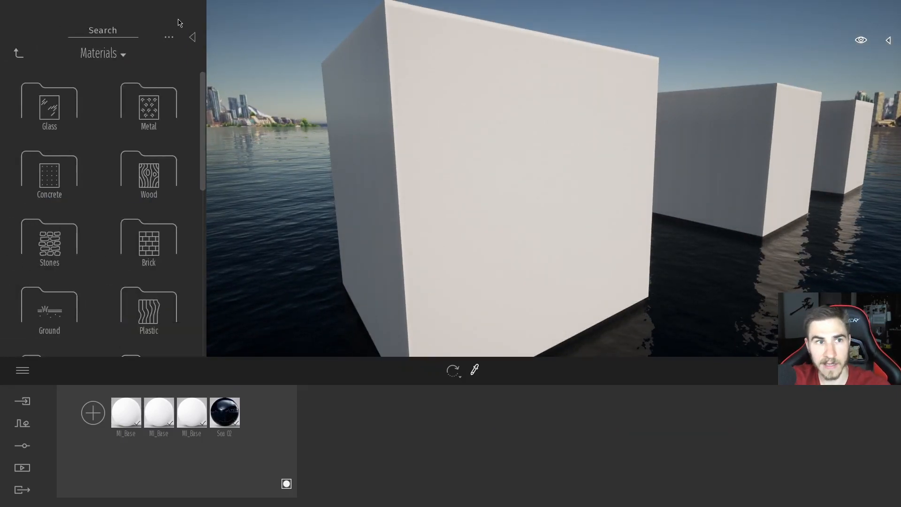
left_click(192, 36)
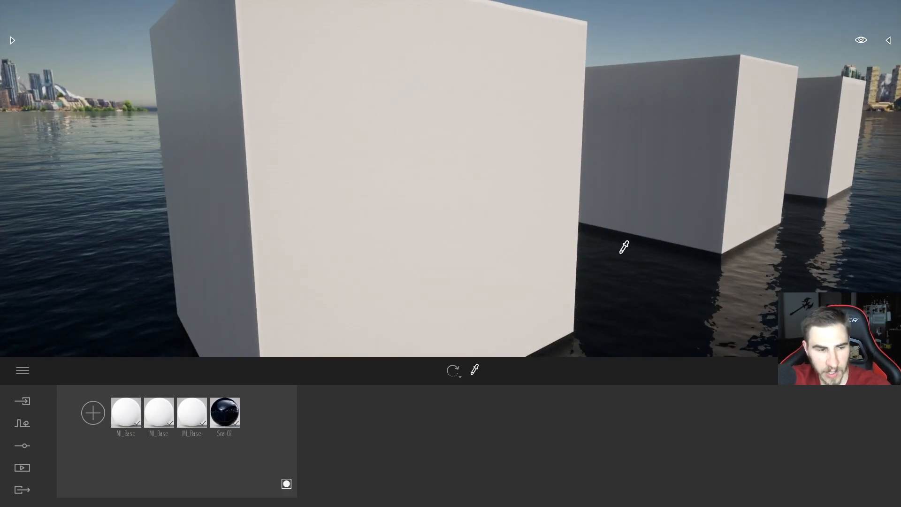
Create a new material in the scene's material list and rename it Wood
left_click(94, 414)
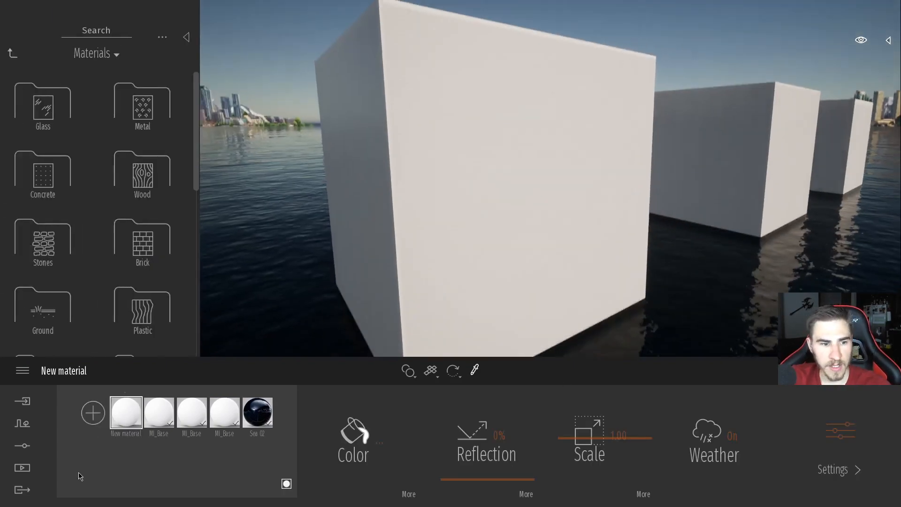
left_click(193, 37)
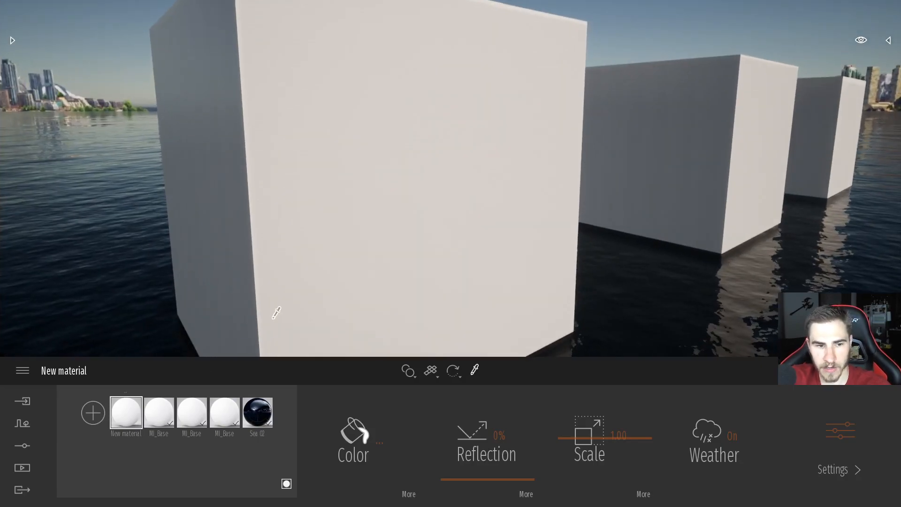
right_click(131, 431)
left_click(124, 357)
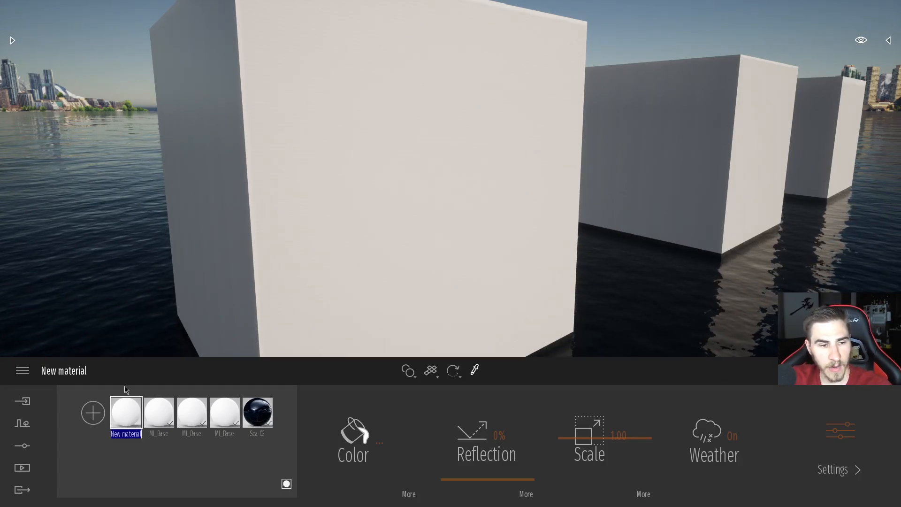
type("Wood")
key("Return")
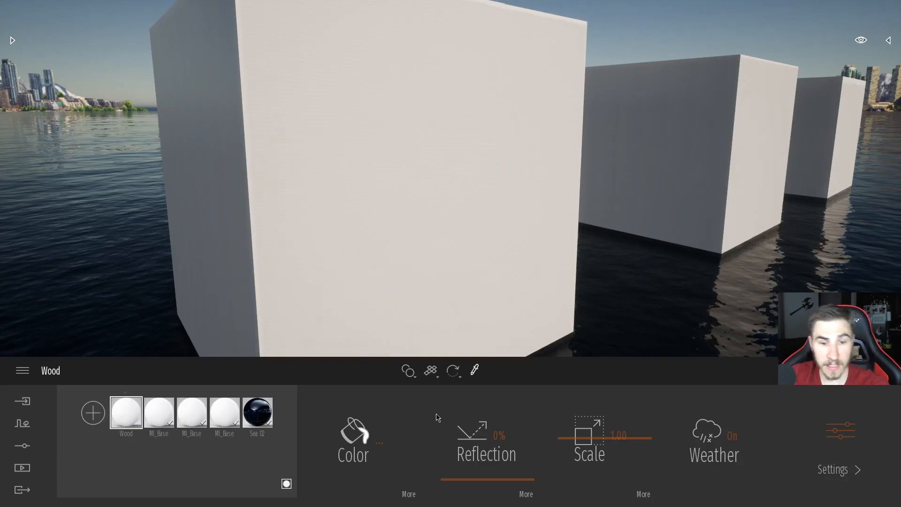
left_click(363, 449)
left_click(394, 225)
left_click(363, 269)
left_click(509, 351)
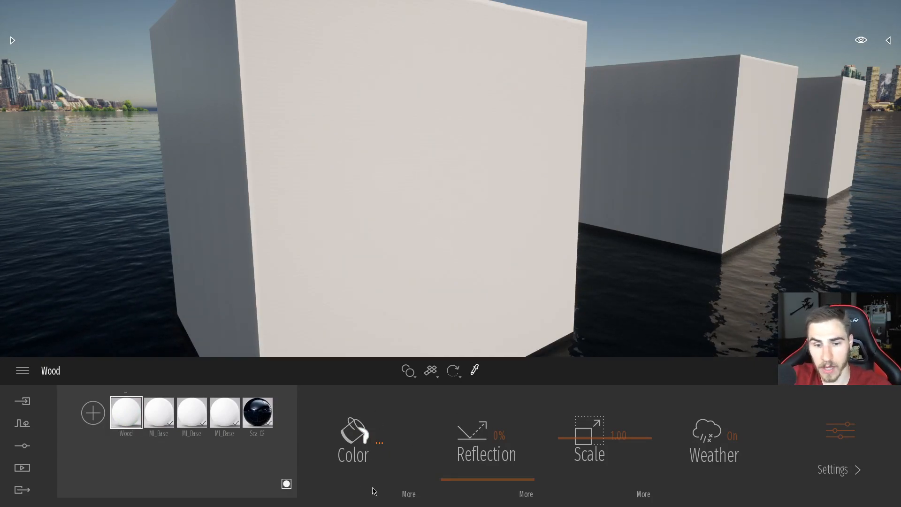
Load Wood_Diffuse.png from the surface/Wood folder as the colour texture of the Wood material
left_click(408, 492)
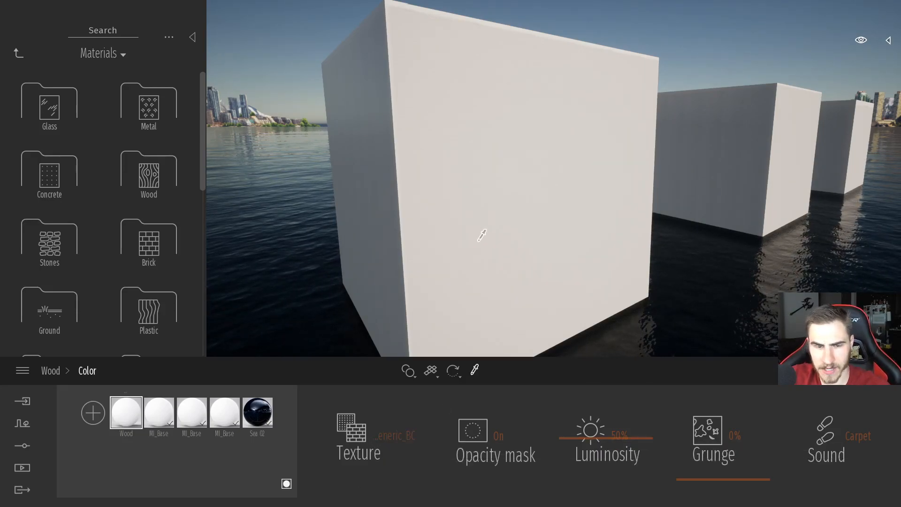
right_click(367, 441)
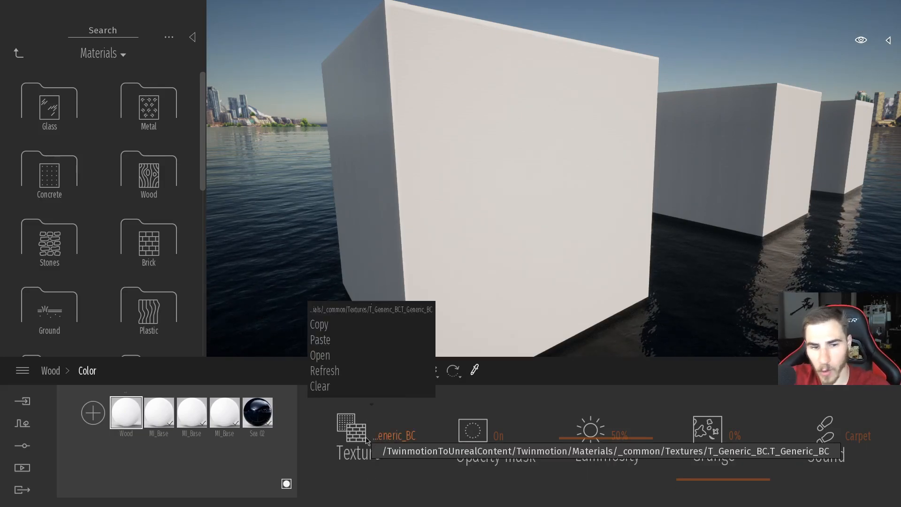
left_click(320, 340)
right_click(351, 433)
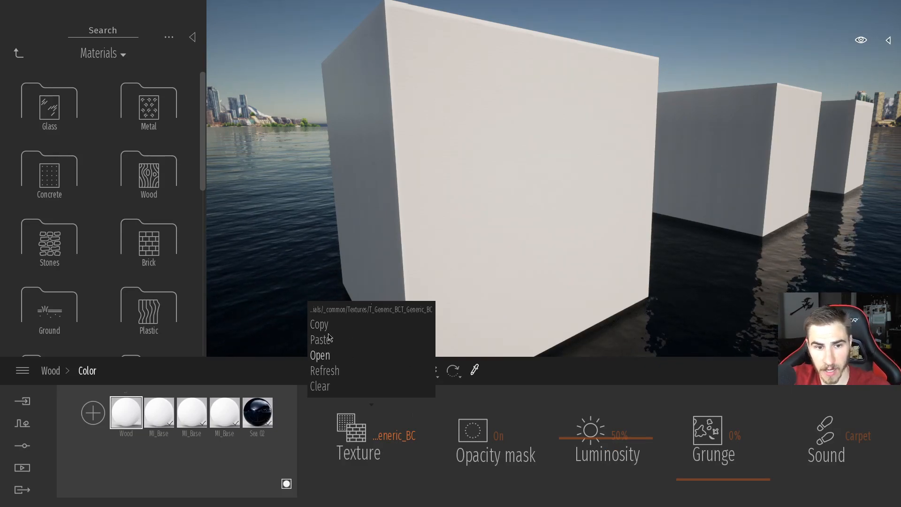
right_click(381, 434)
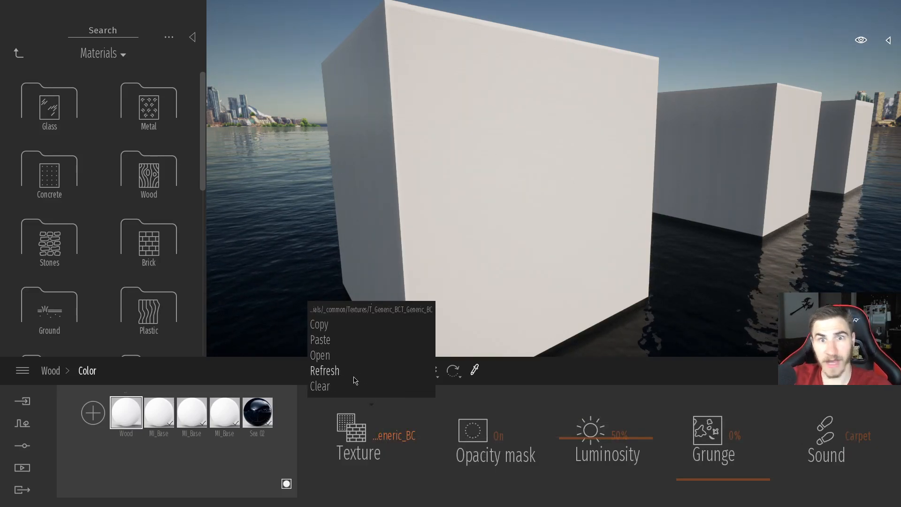
left_click(321, 356)
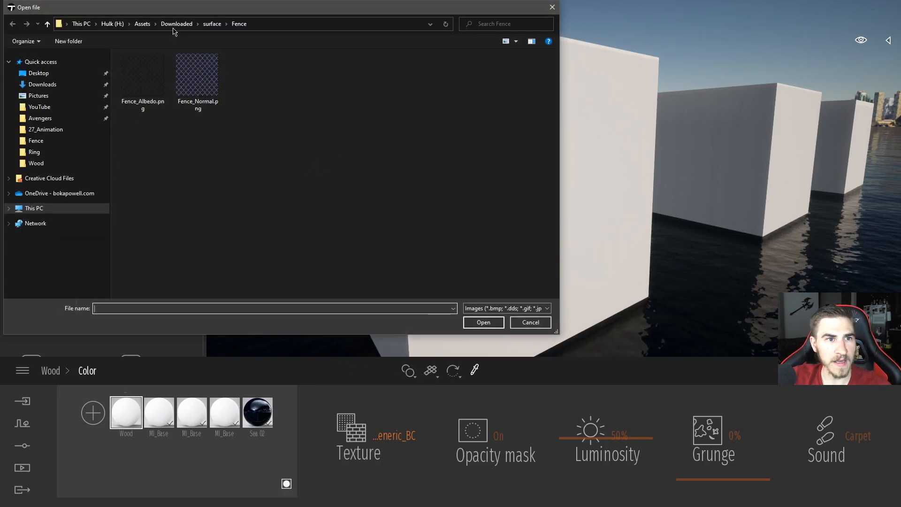
left_click(213, 23)
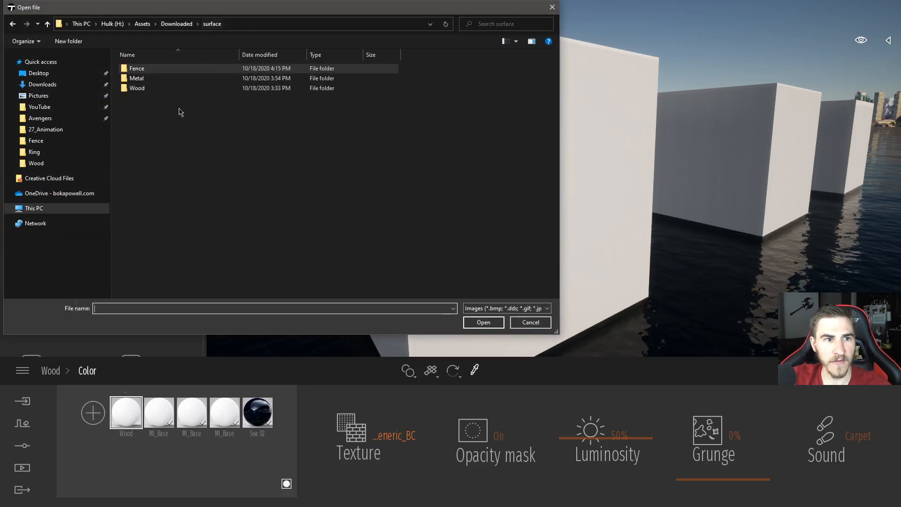
double_click(138, 89)
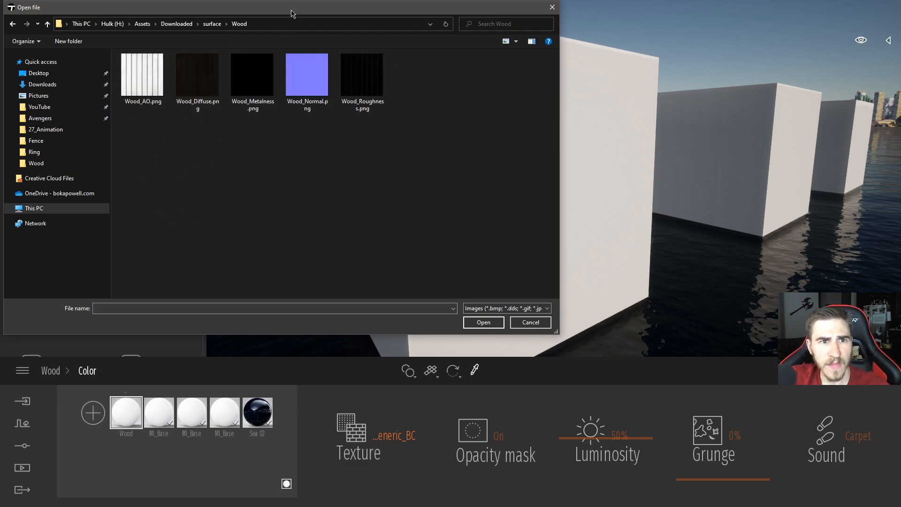
left_click_drag(291, 14, 330, 62)
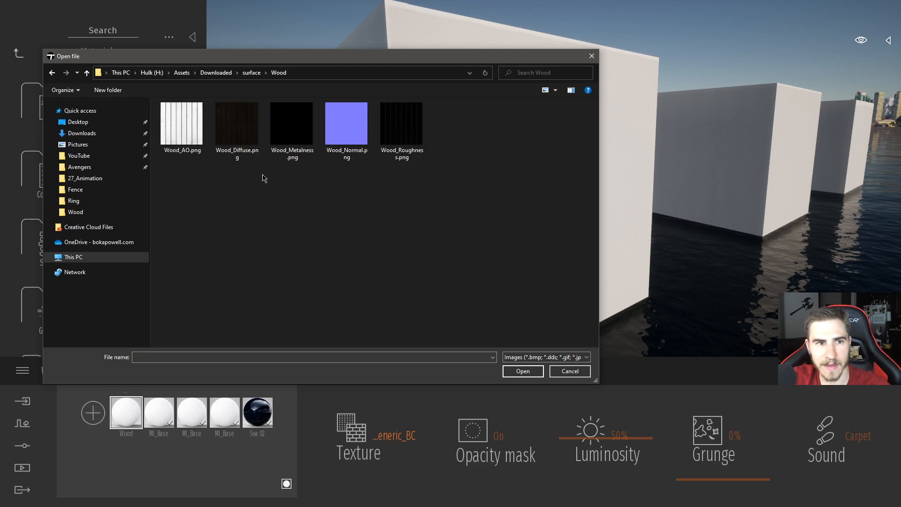
double_click(247, 123)
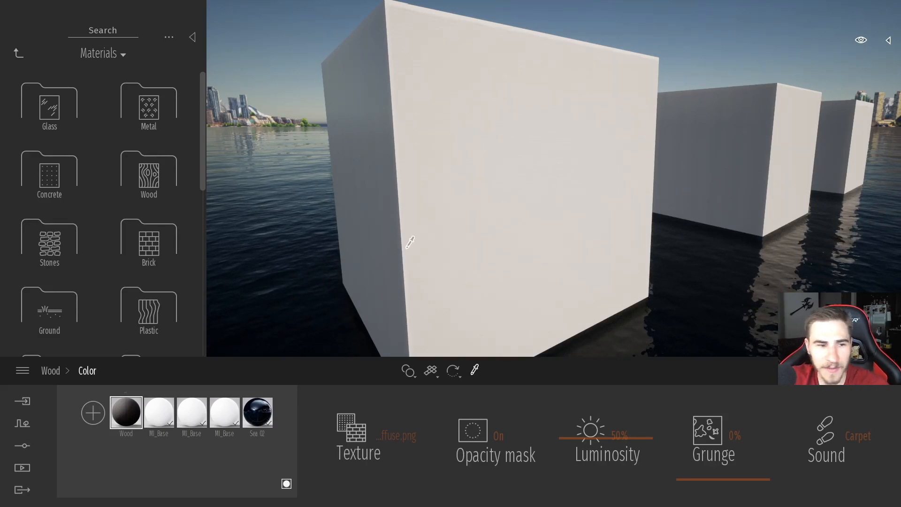
Apply the Wood material to the nearest cube and inspect its plank texture up close
left_click_drag(136, 412, 509, 247)
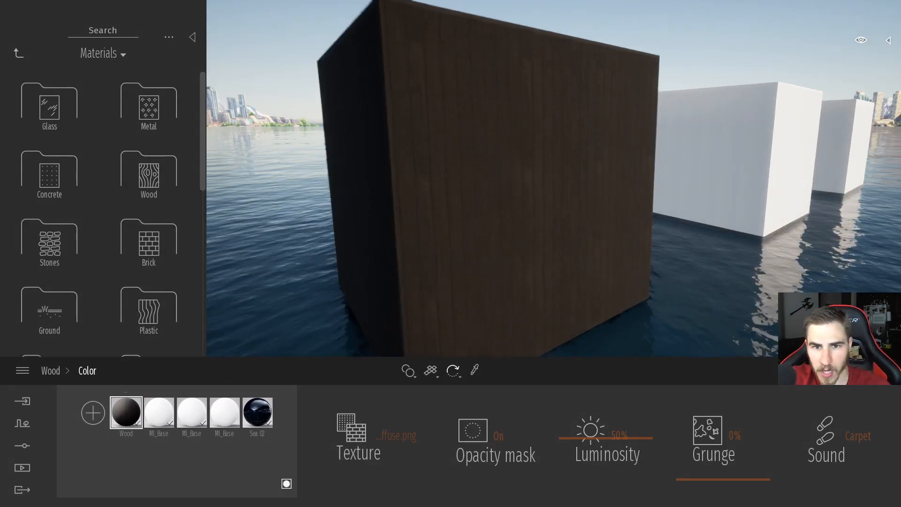
key("w")
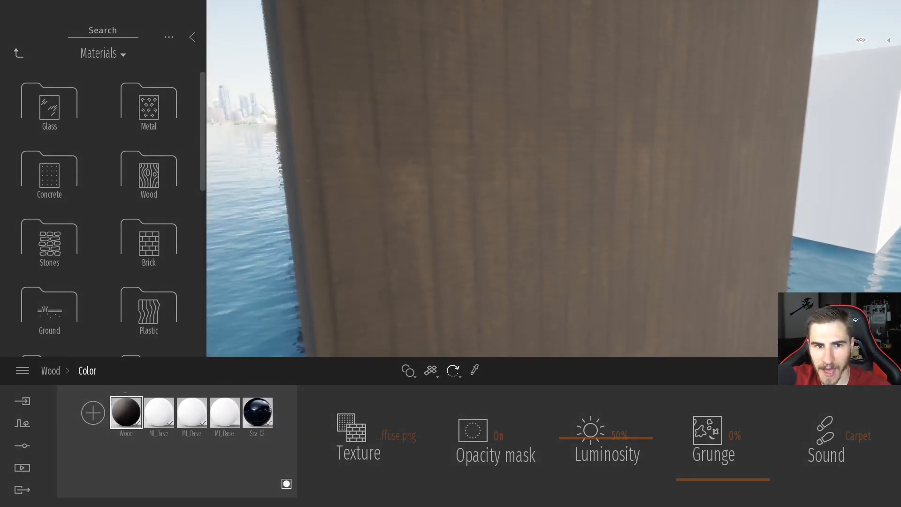
key("w")
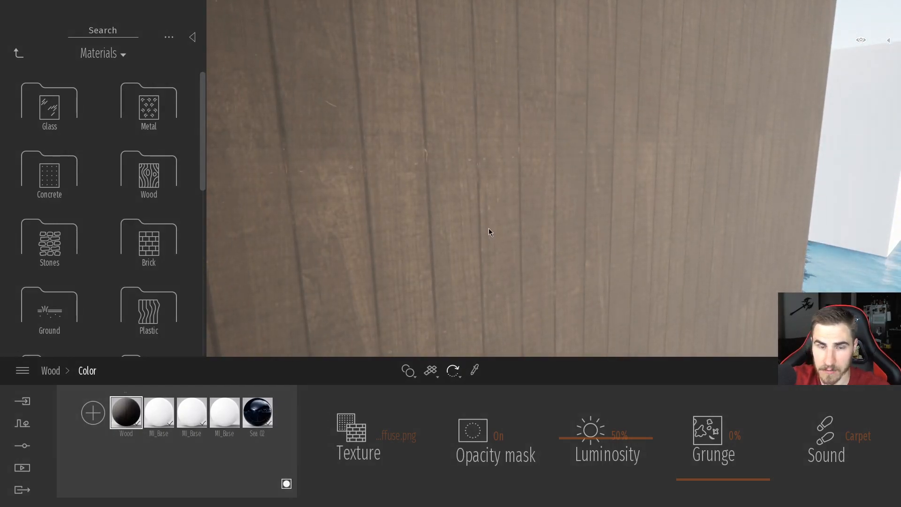
key("s")
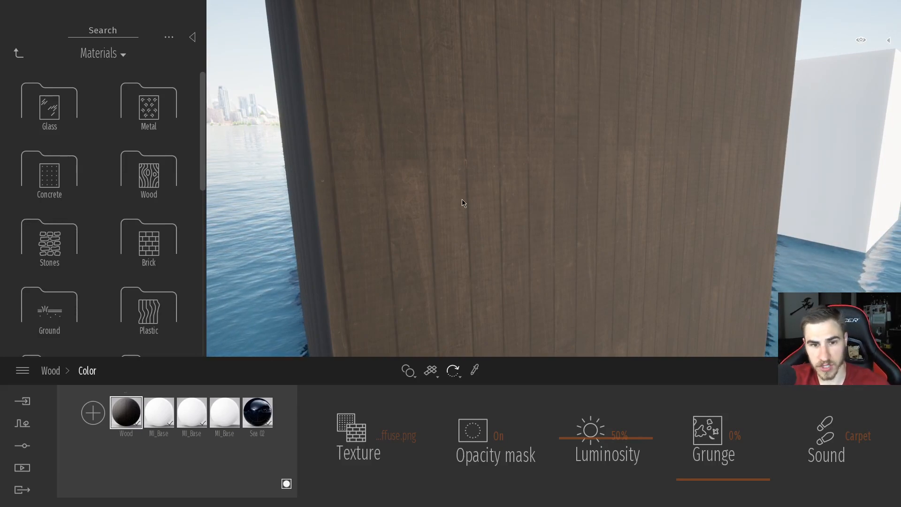
mouse_move(449, 226)
middle_mouse_down("shift")
mouse_move(526, 228)
mouse_move(446, 228)
middle_mouse_up("shift")
scroll(451, 211, "down", 3)
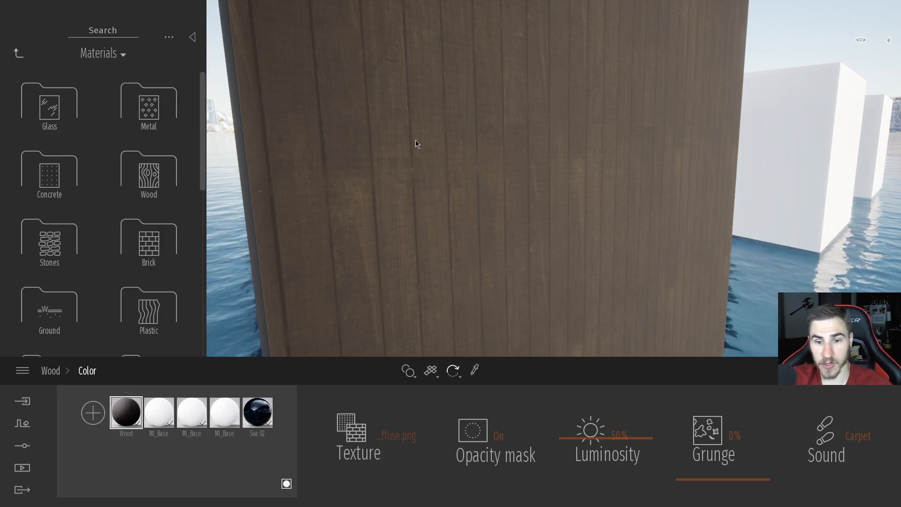
Test the Wood material's luminosity and a grunge of 60%, and return the grunge to 0%
mouse_move(581, 416)
left_mouse_down()
mouse_move(606, 455)
mouse_move(604, 473)
mouse_move(606, 449)
mouse_move(629, 428)
mouse_move(629, 364)
left_mouse_up()
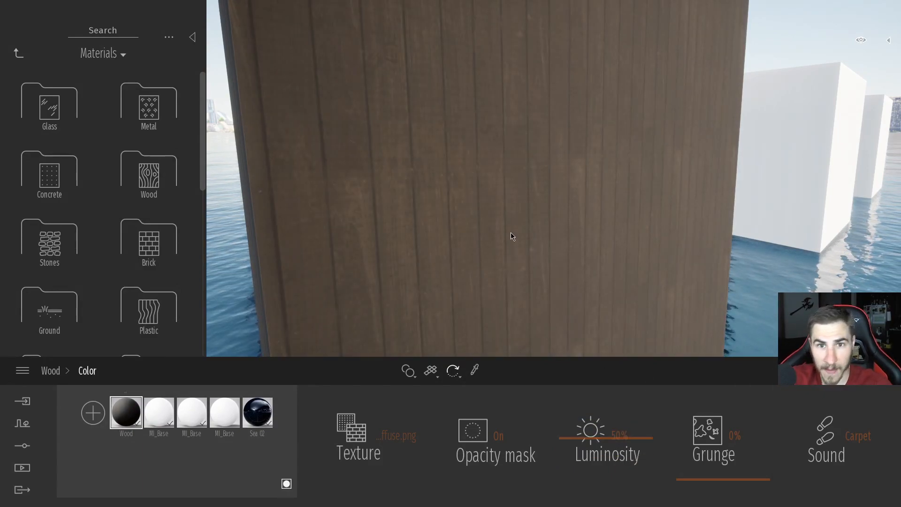
left_click_drag(709, 467, 735, 430)
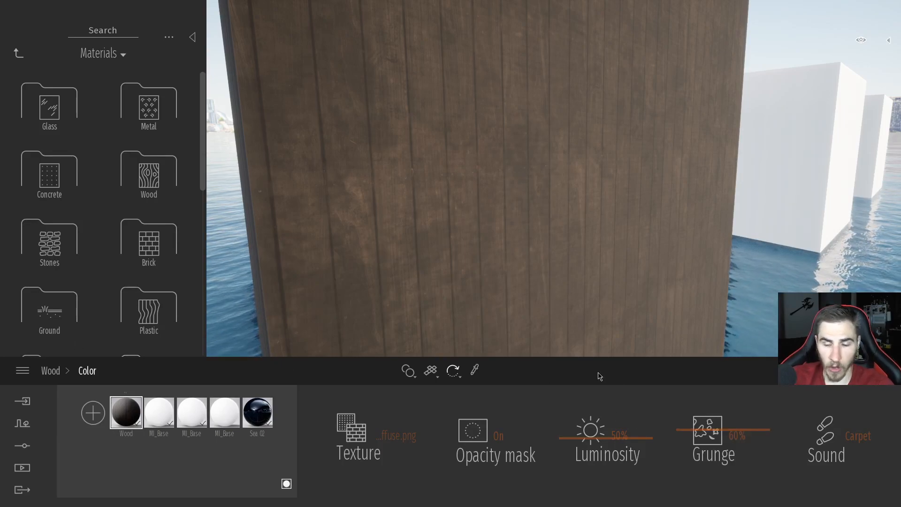
left_click_drag(709, 438, 735, 505)
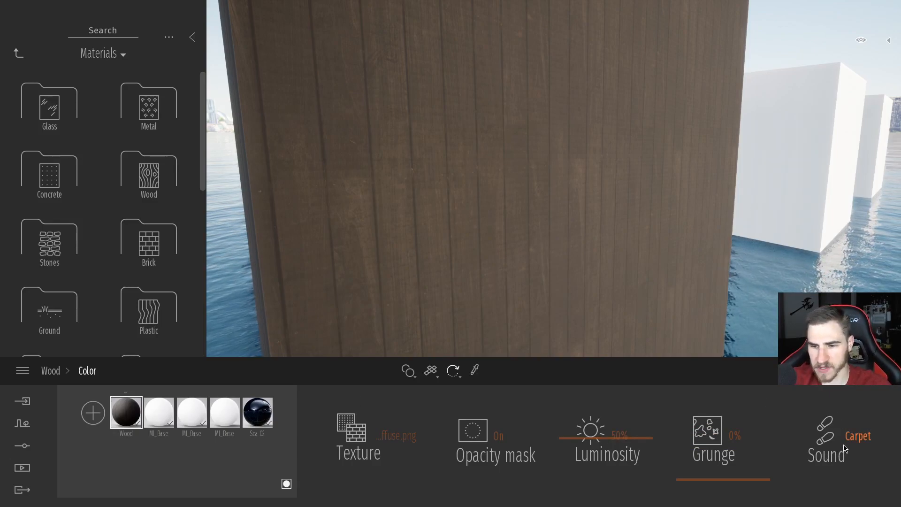
Return to the Wood material's main settings, set its reflection to 100% and inspect the reflections on the cube
left_click(61, 372)
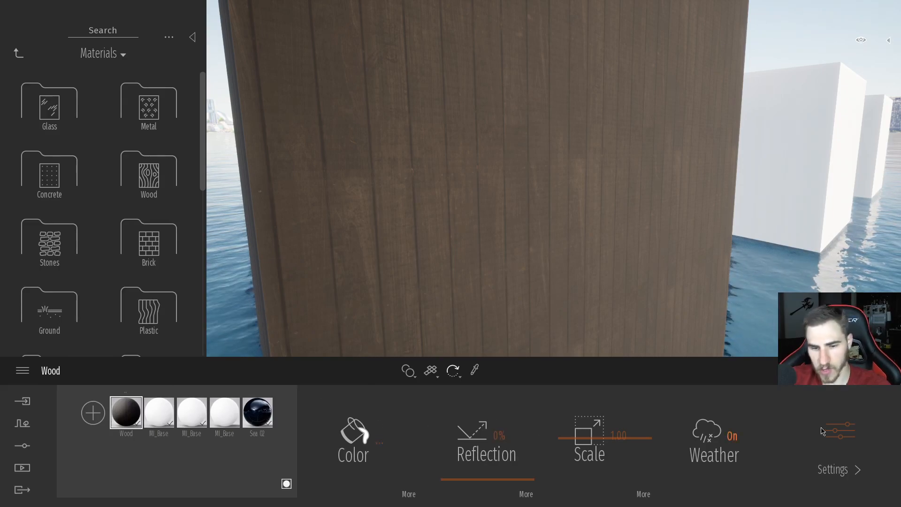
left_click_drag(489, 474, 512, 396)
mouse_move(528, 300)
right_mouse_down()
mouse_move(549, 300)
mouse_move(526, 293)
right_mouse_up()
key("a")
key("d")
key("a")
Set the Wood material's reflection to 0% and load Wood_Roughness.png from the surface/Wood folder as its reflection texture
left_click(493, 435)
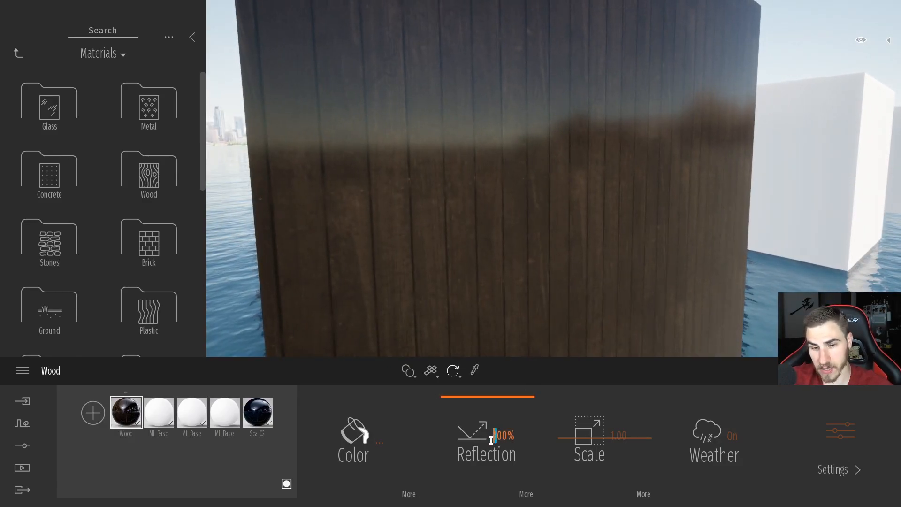
left_click_drag(485, 399, 490, 485)
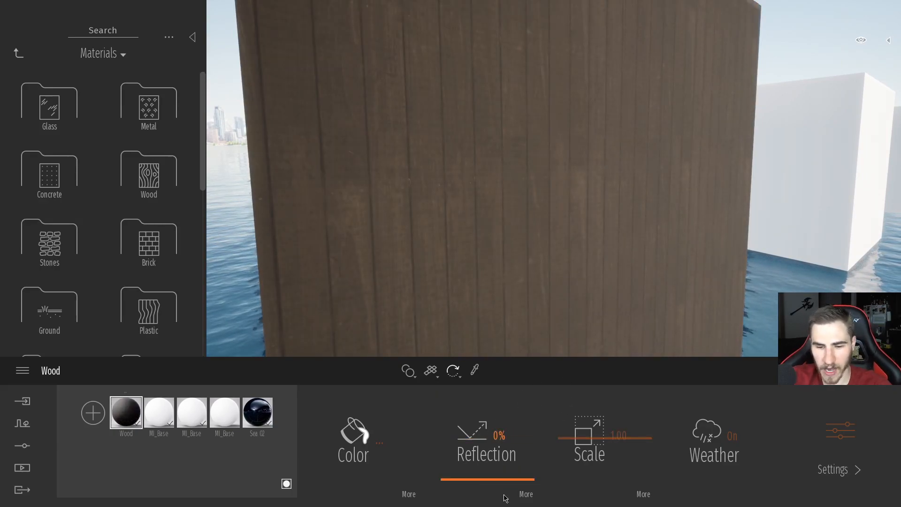
left_click(525, 495)
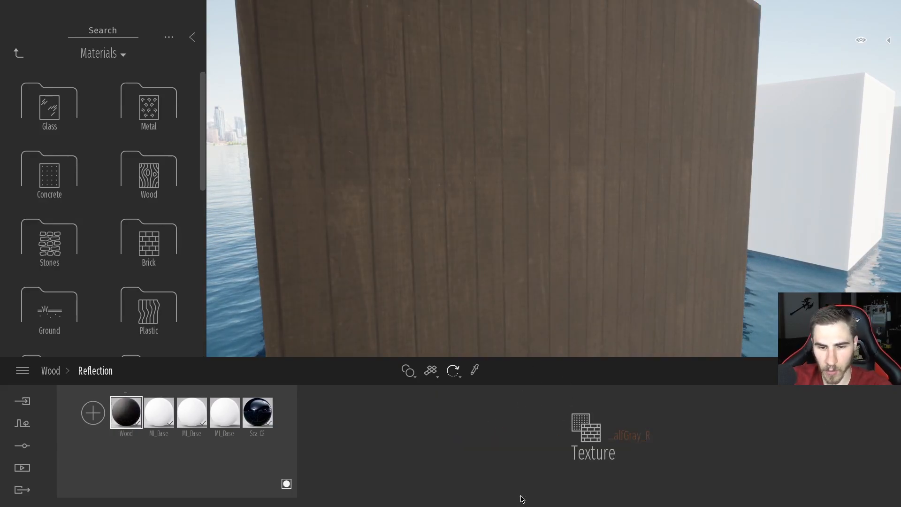
right_click(633, 433)
left_click(564, 353)
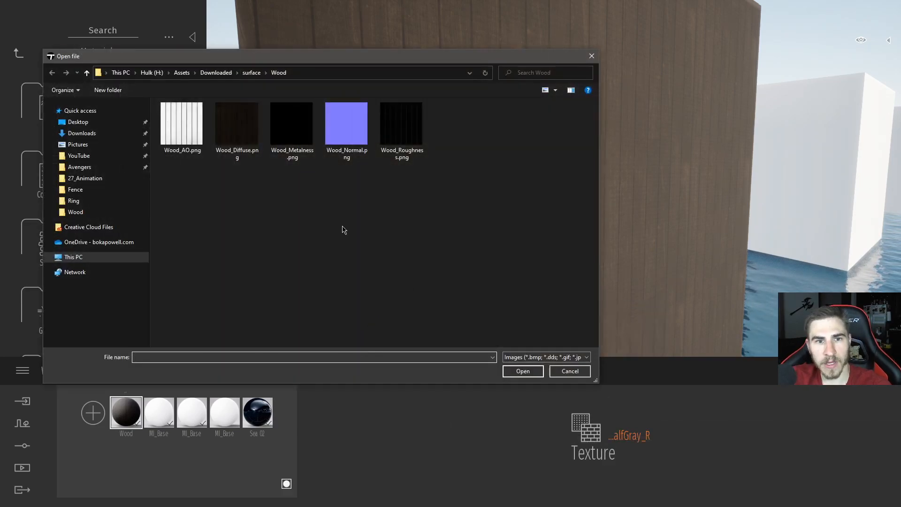
left_click(399, 139)
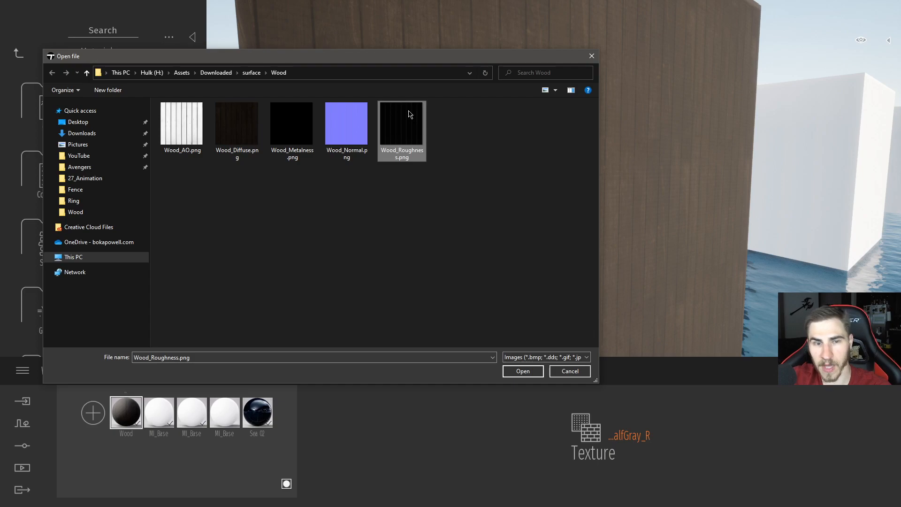
double_click(420, 139)
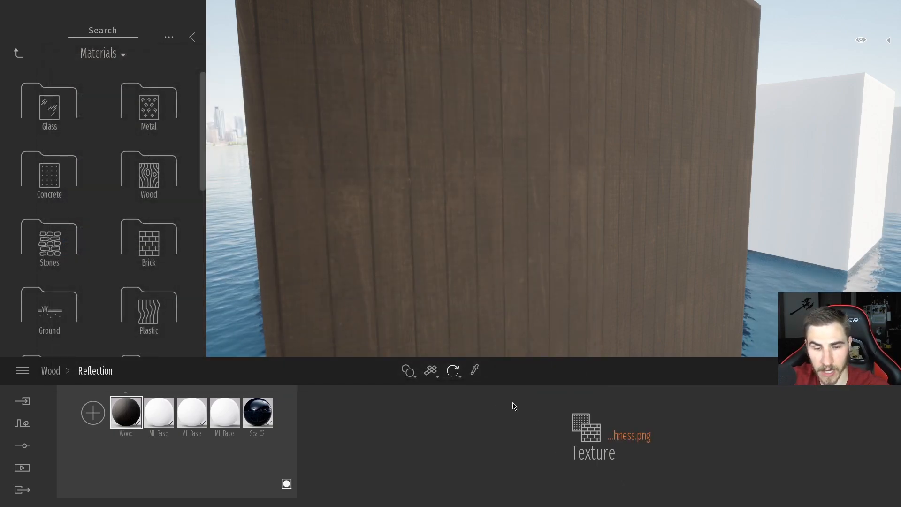
left_click(53, 371)
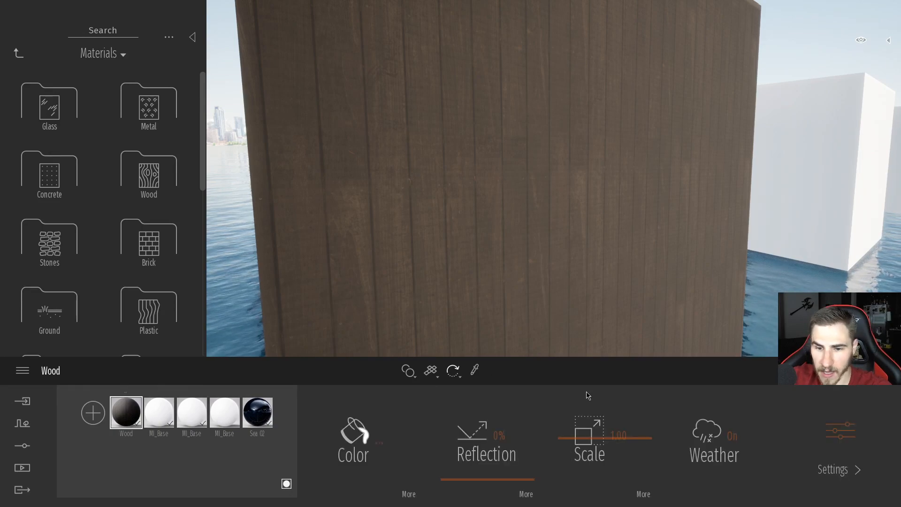
Test the Wood material's reflection at 50% and inspect the reflections on the cube's planks up close
left_click_drag(488, 474, 514, 502)
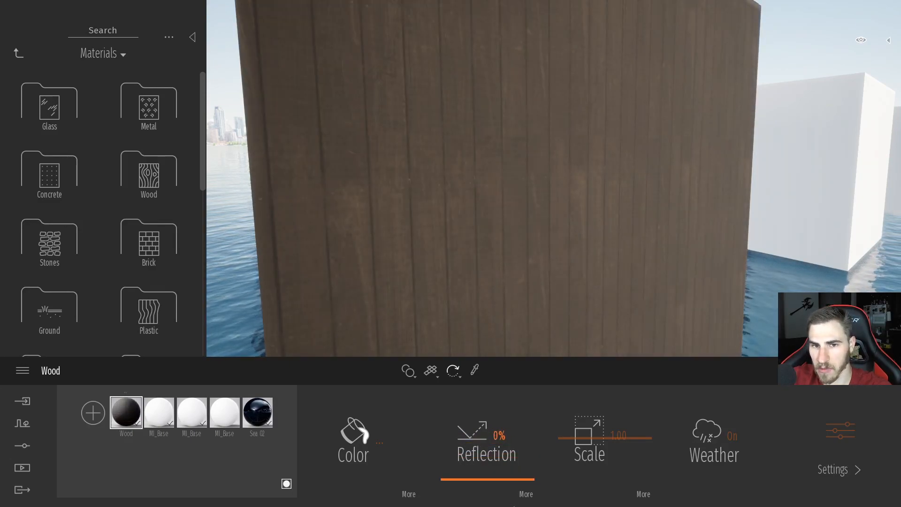
left_click(526, 494)
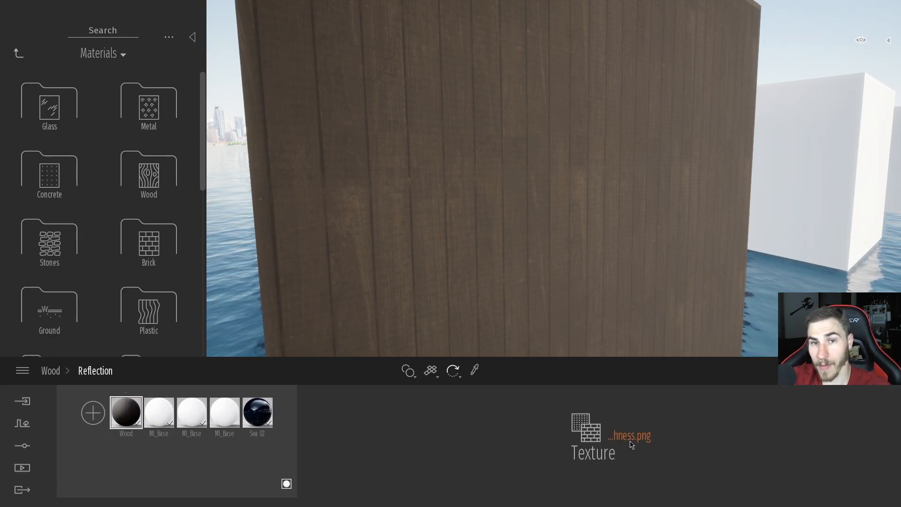
left_click(435, 291)
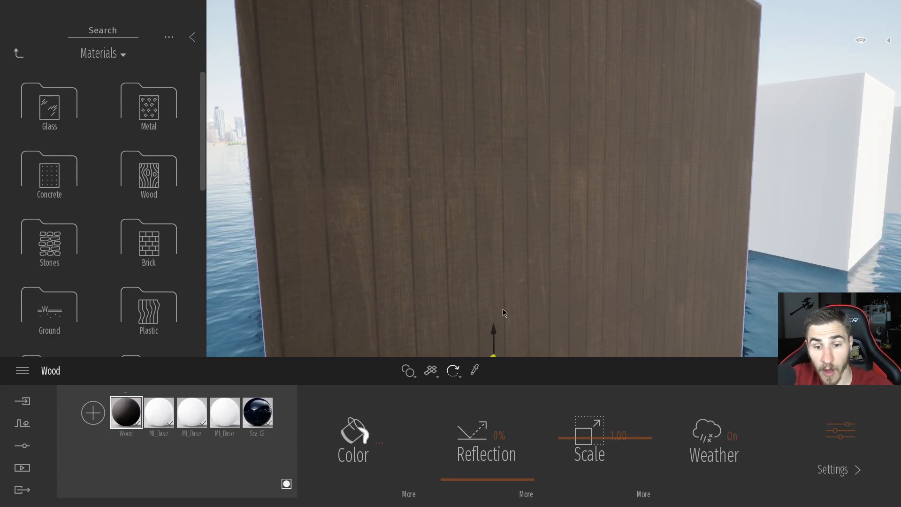
left_click(485, 455)
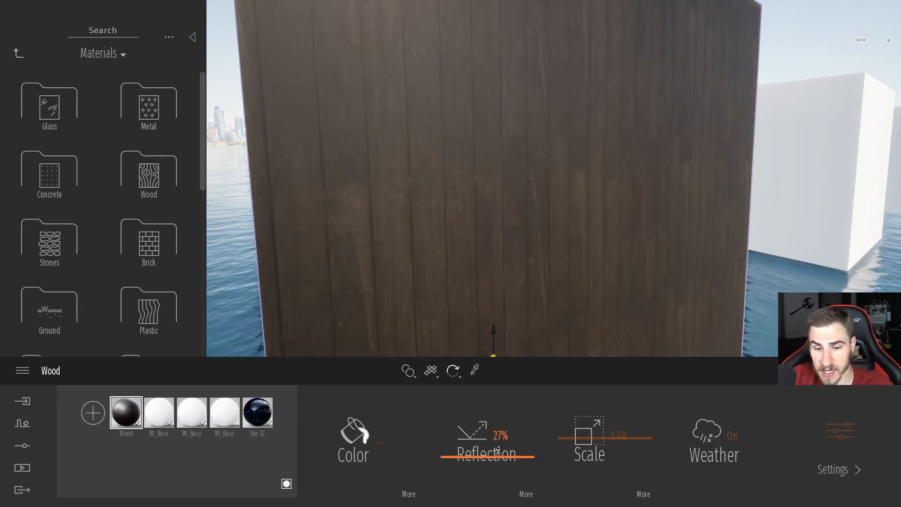
double_click(498, 436)
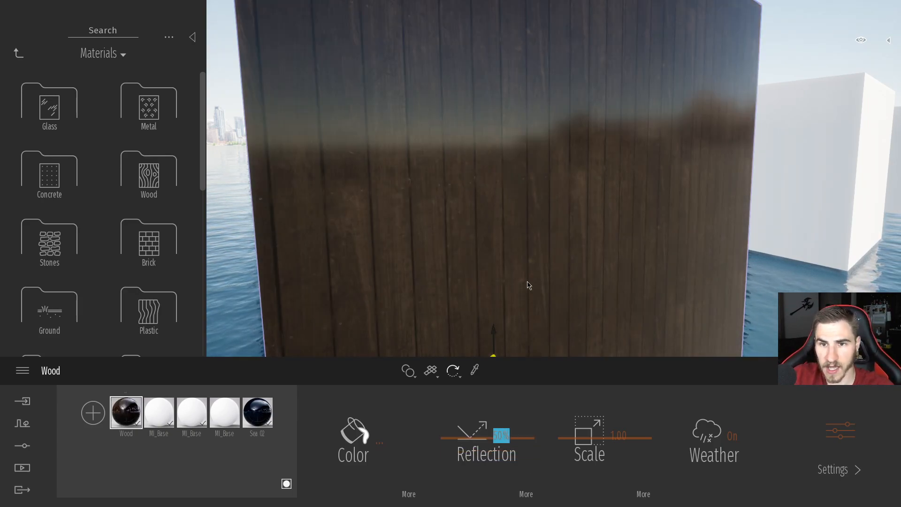
key("a")
mouse_move(510, 234)
right_mouse_down()
mouse_move(531, 235)
mouse_move(512, 235)
mouse_move(493, 198)
mouse_move(489, 228)
mouse_move(547, 227)
mouse_move(526, 228)
right_mouse_up()
key("d")
key("s")
key("a")
key("w")
key("d")
key("w")
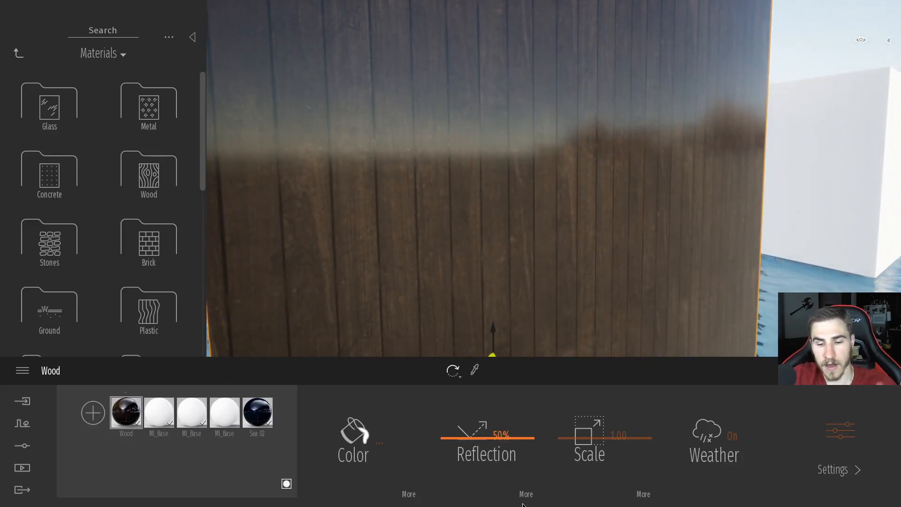
Check which file is assigned as the reflection texture, then view the cube from further back
left_click(527, 494)
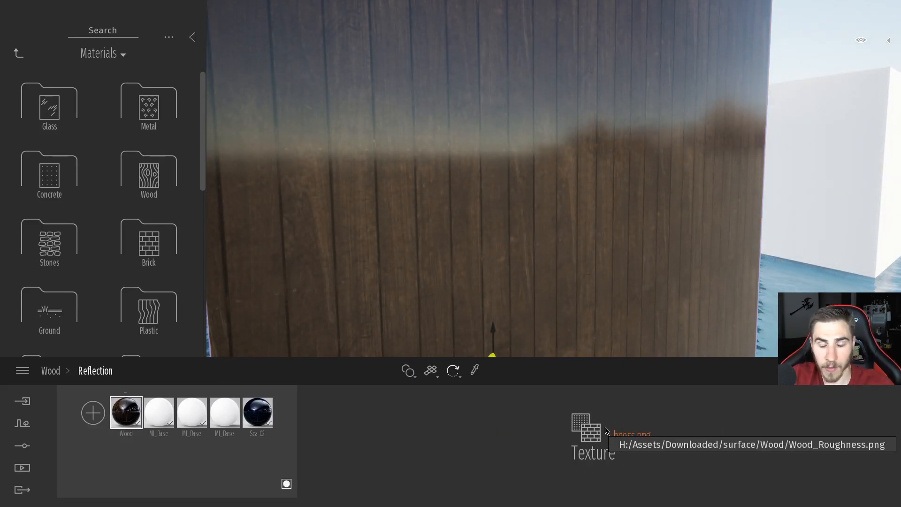
left_click(50, 371)
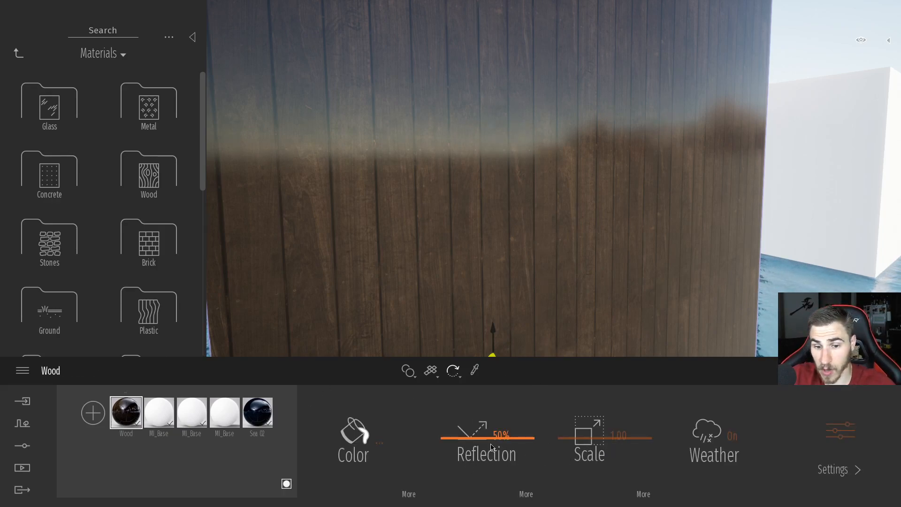
right_click_drag(455, 311, 439, 311)
key("s")
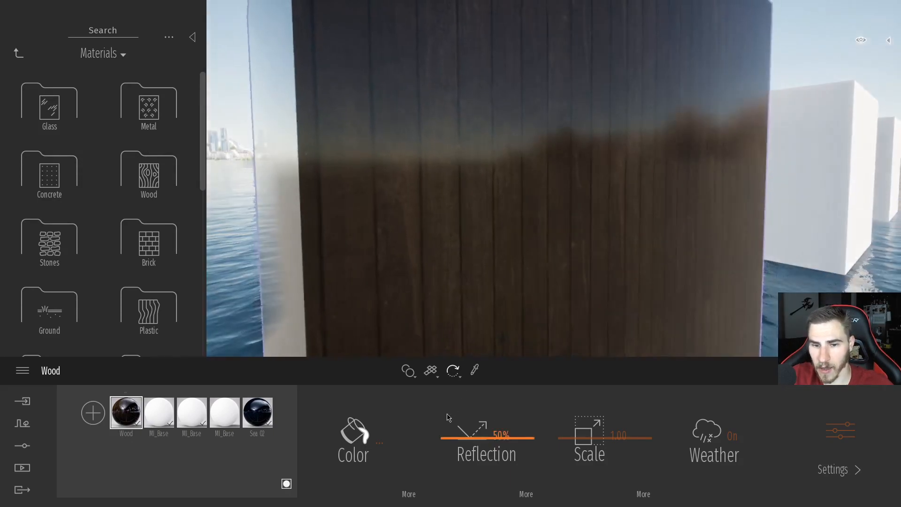
Set the Wood material's reflection to 10%
left_click(504, 436)
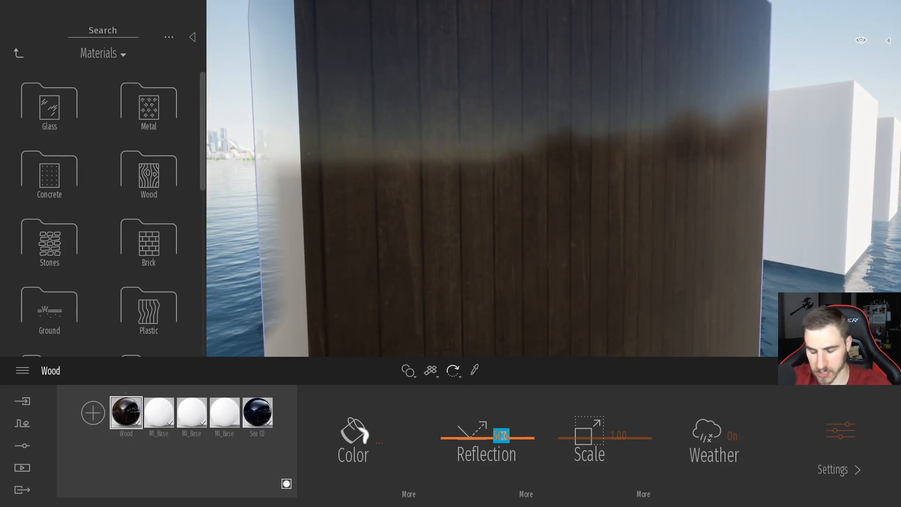
type("2")
key("Return")
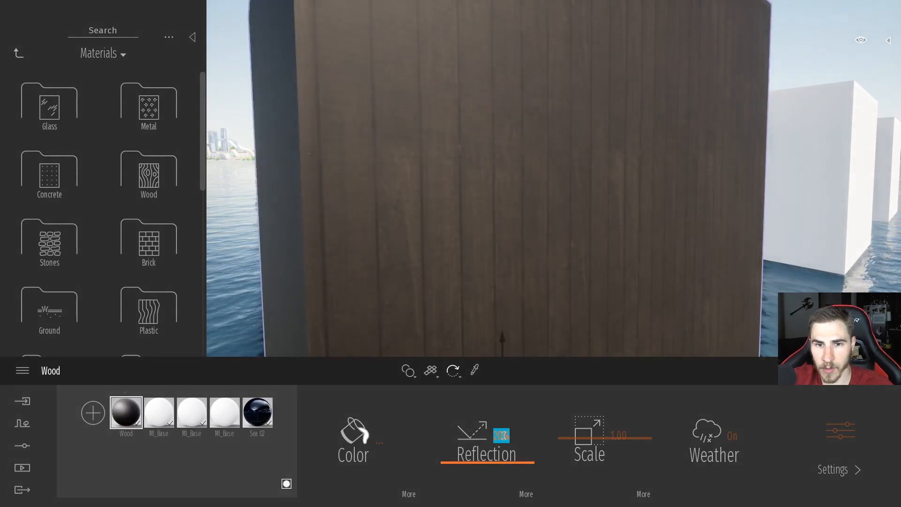
type("10")
key("Return")
Examine the cube's wood surface from several angles and distances to judge the reduced reflection
mouse_move(554, 282)
right_mouse_down()
mouse_move(624, 282)
mouse_move(568, 281)
right_mouse_up()
key("w")
key("s")
key("a")
key("d")
key("w")
right_click_drag(632, 267, 601, 266)
key("w")
key("s")
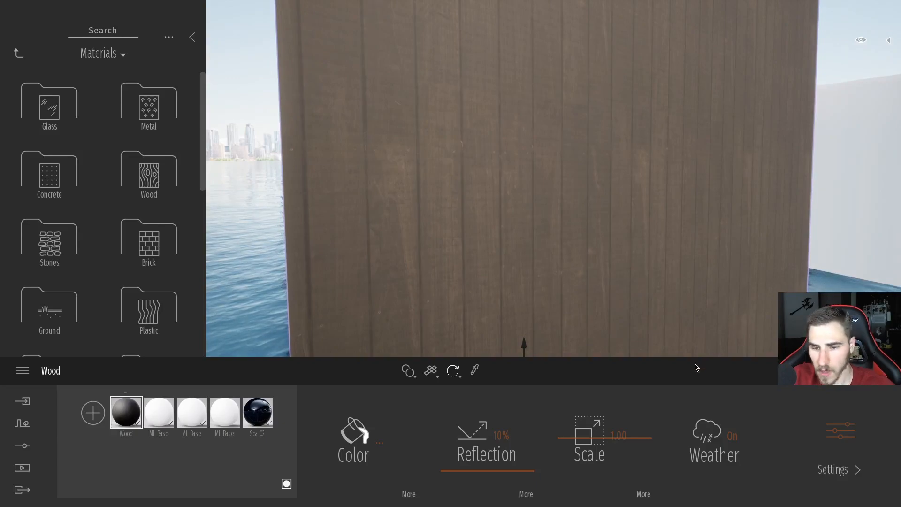
Test the wood texture at scales of 0.62 and 0.10, and return the scale to 1.00
left_click_drag(589, 441, 607, 457)
right_click_drag(599, 288, 625, 287)
key("s")
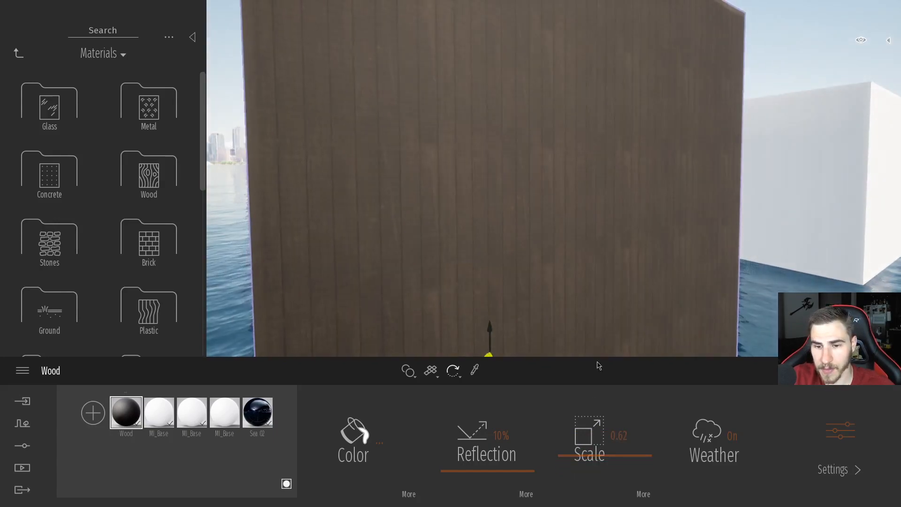
right_click_drag(601, 319, 601, 314)
key("a")
key("w")
left_click_drag(602, 456, 605, 479)
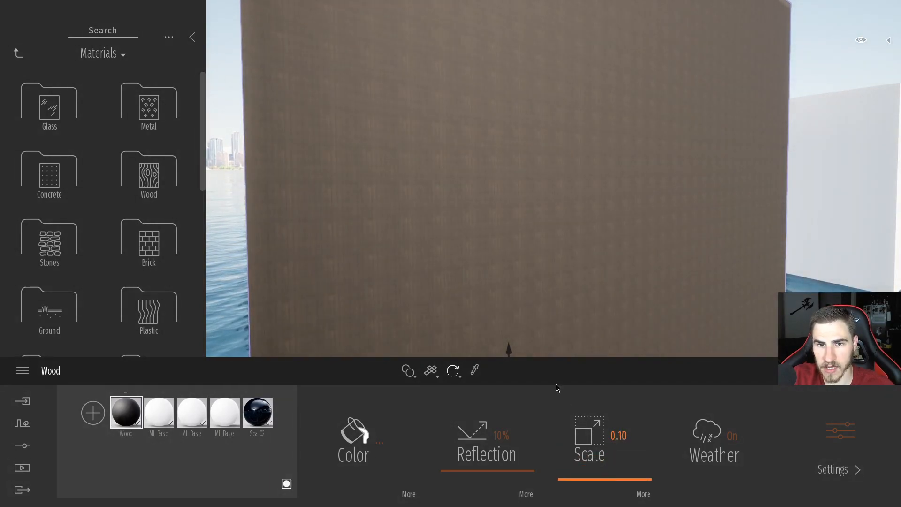
left_click(616, 435)
type("1")
key("Return")
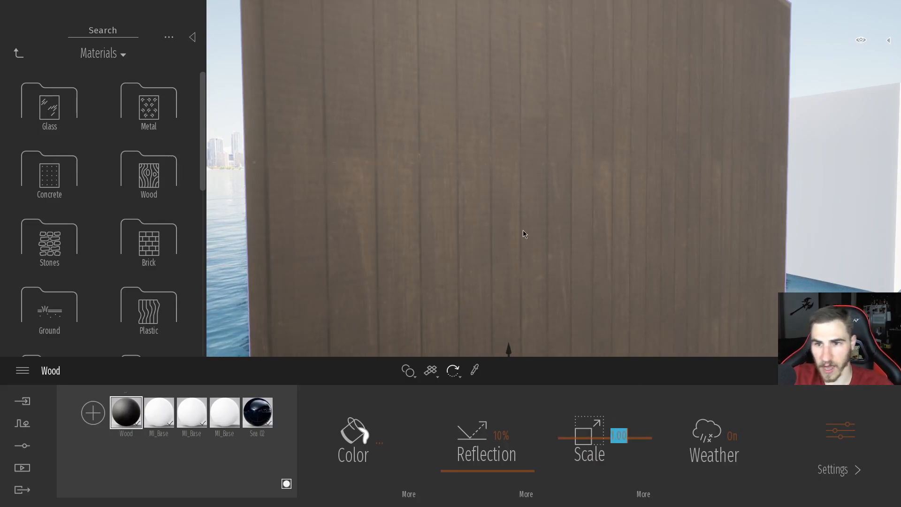
Examine the planks on the cube at the restored texture scale, from a distance and up close
scroll(475, 239, "down", 5)
right_click_drag(476, 243, 476, 242)
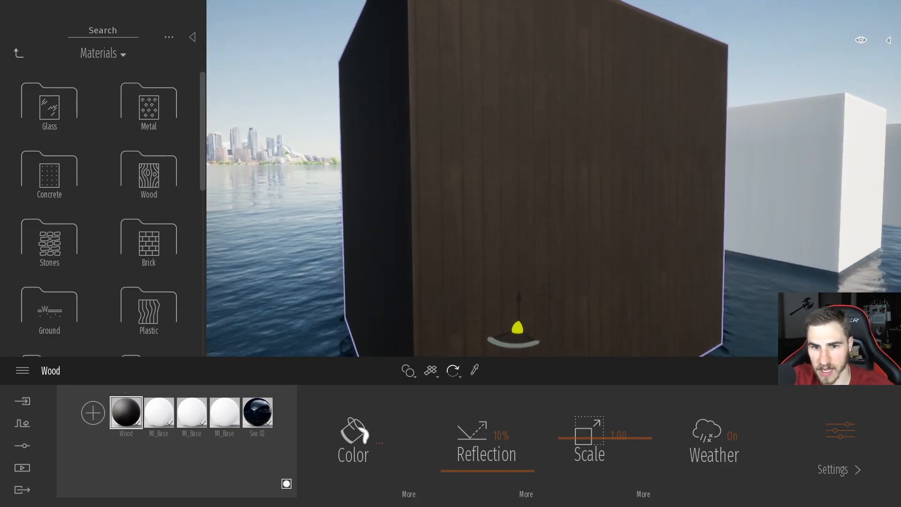
key("w")
right_click_drag(411, 158, 411, 159)
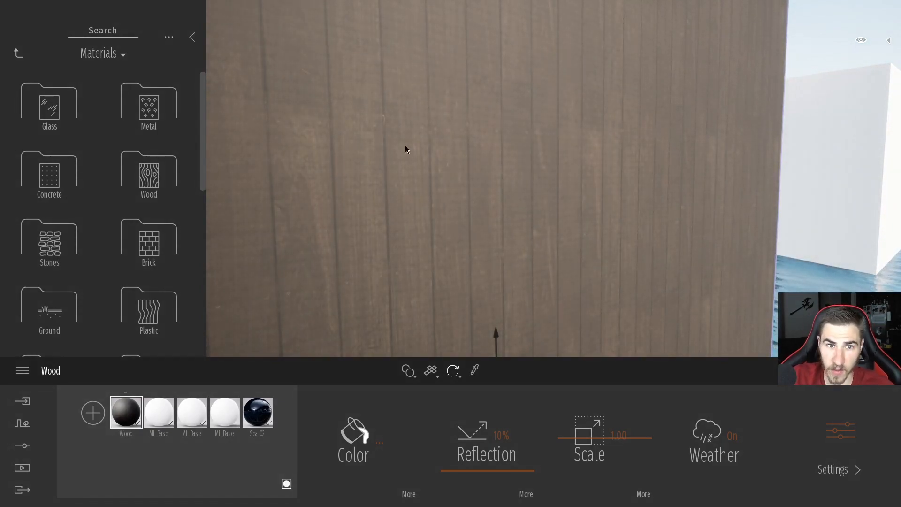
right_click_drag(526, 249, 517, 249)
key("s")
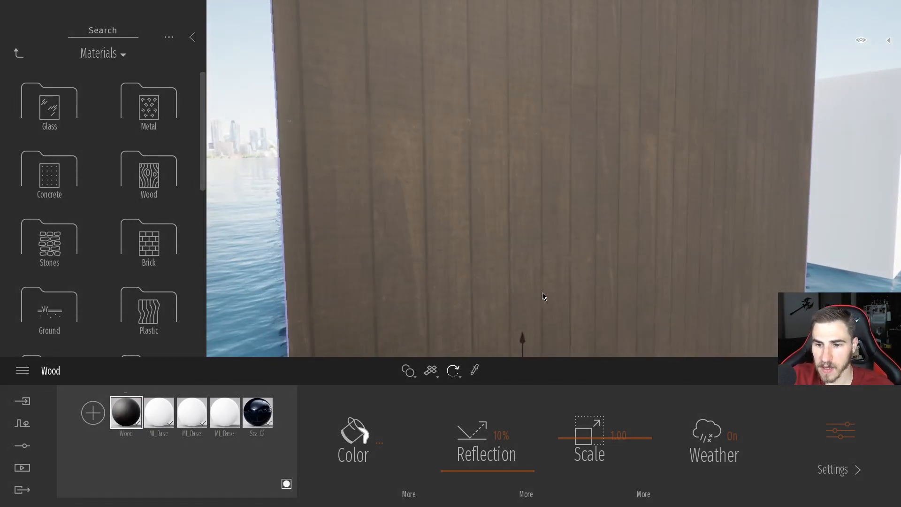
key("d")
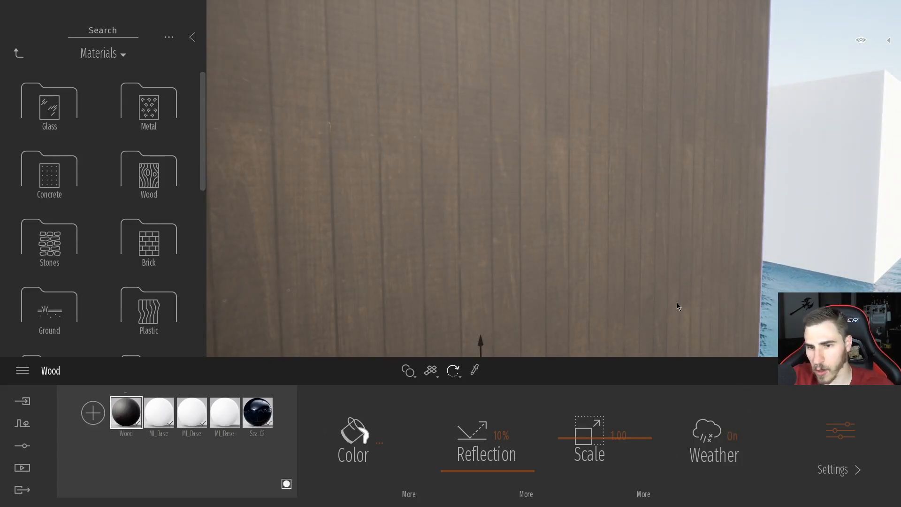
key("a")
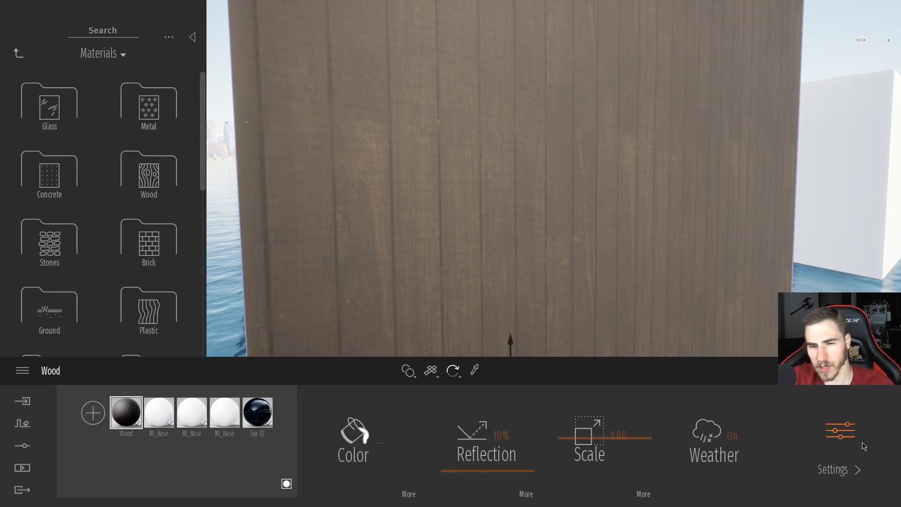
Open the Wood material's additional settings and examine the plank surface for depth and relief
left_click(840, 431)
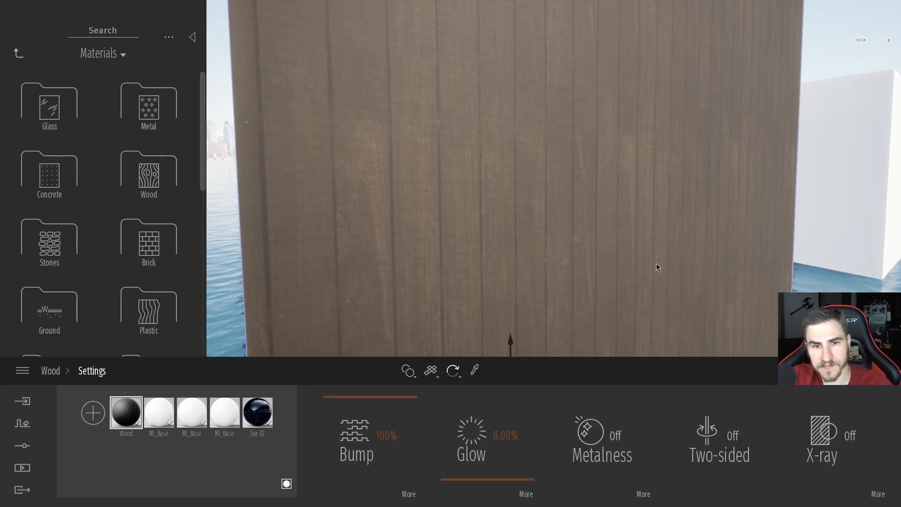
right_click_drag(469, 263, 477, 260)
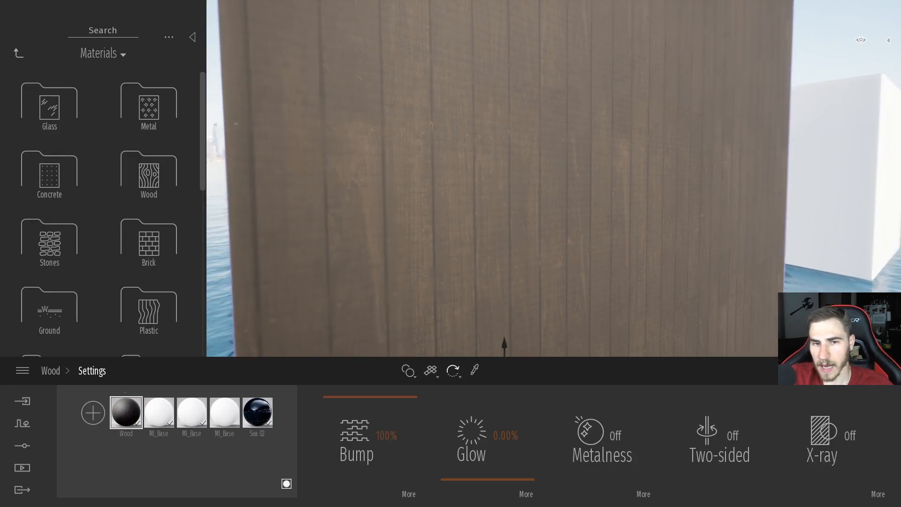
key("s")
key("a")
key("d")
key("w")
key("s")
key("d")
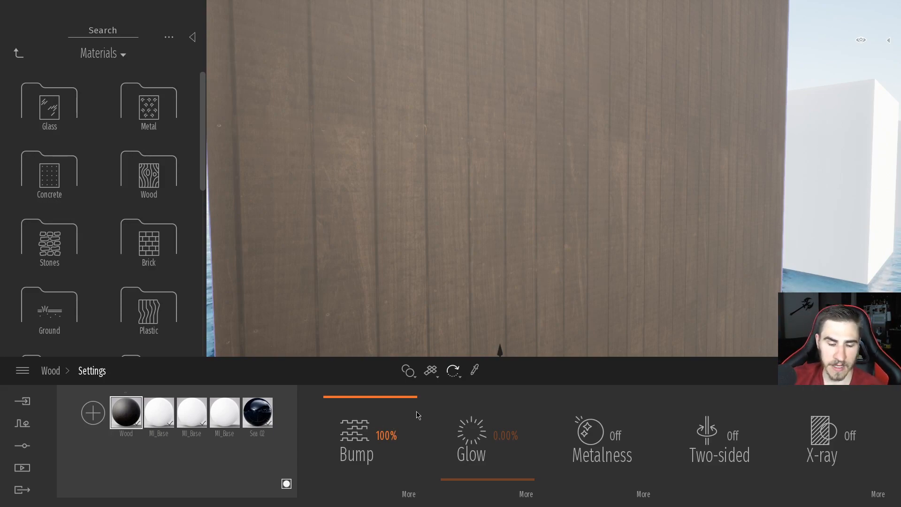
Keep the bump at 100% and load Wood_Normal.png from the surface/Wood folder as the bump texture
left_click_drag(360, 406, 363, 386)
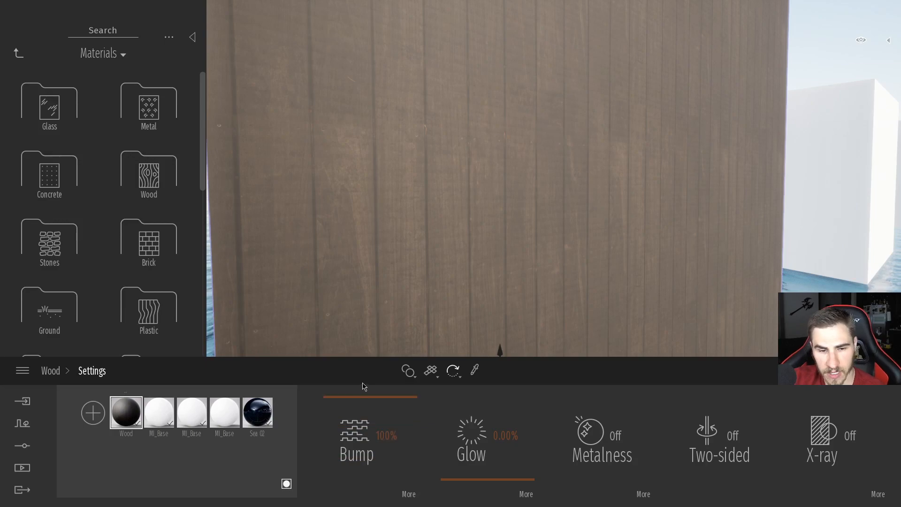
left_click(409, 493)
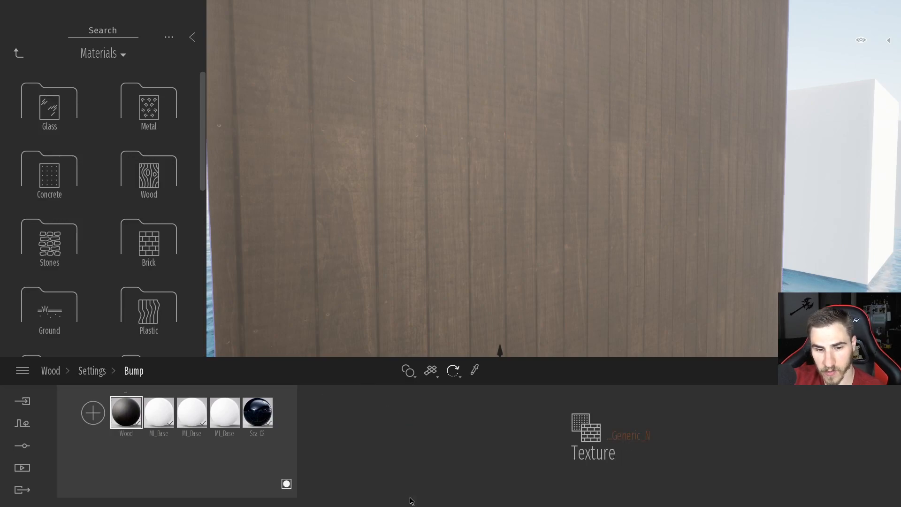
right_click(618, 440)
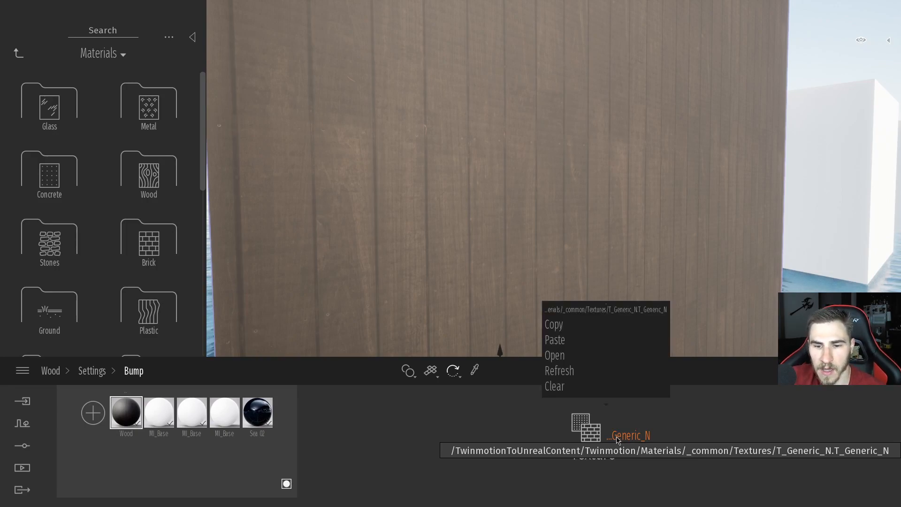
left_click(564, 359)
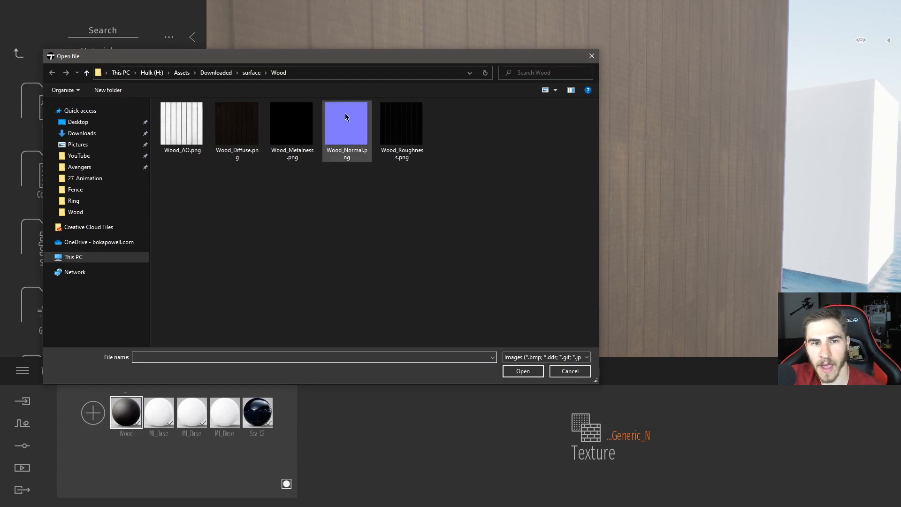
double_click(343, 144)
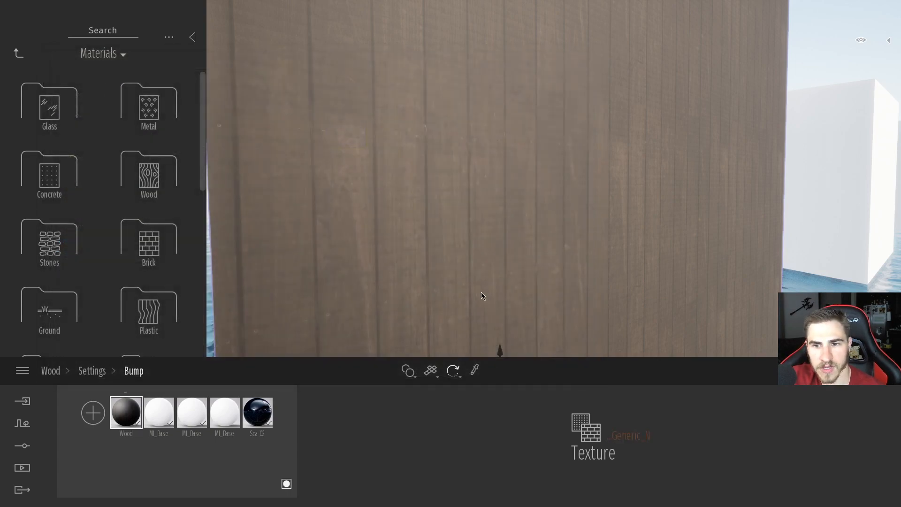
Compare the planks' relief up close by lowering the Wood material's bump to 0% and returning it to 100%
right_click_drag(433, 305, 314, 318)
key("w")
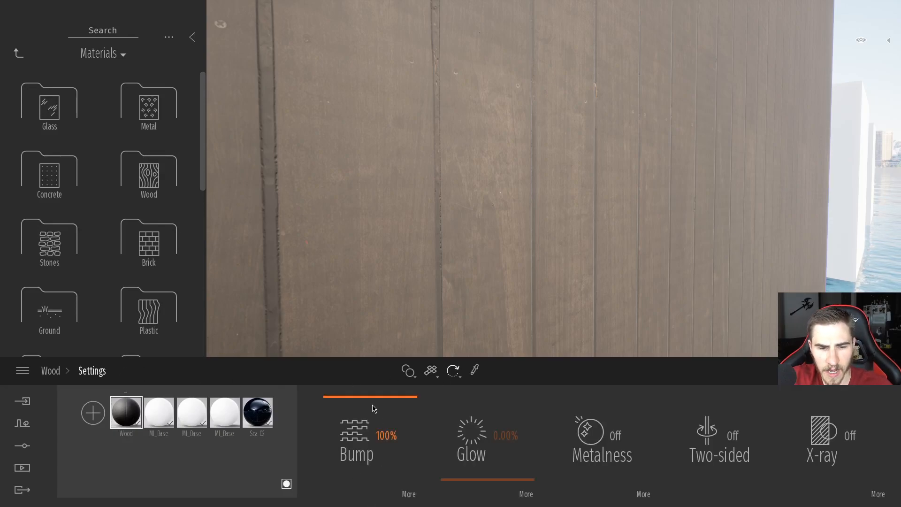
mouse_move(367, 405)
left_mouse_down()
mouse_move(368, 473)
mouse_move(368, 397)
left_mouse_up()
left_click_drag(370, 360, 373, 503)
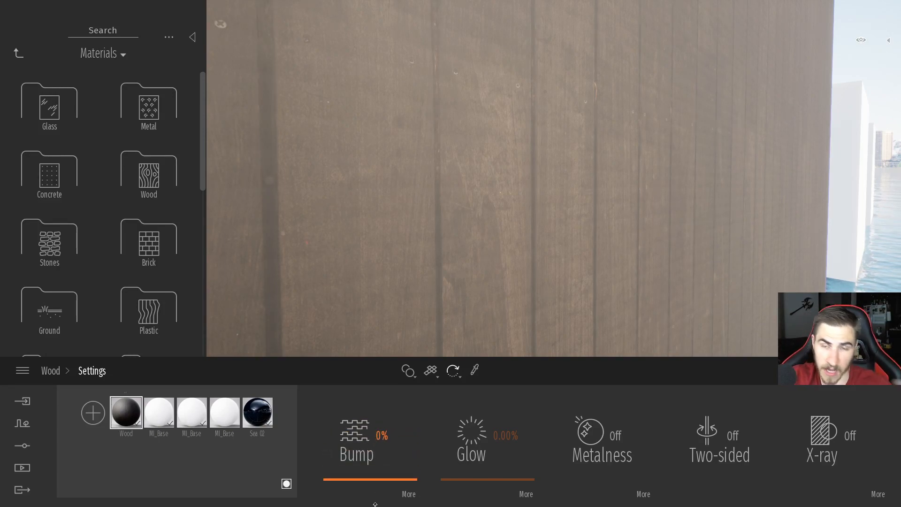
left_click_drag(375, 504, 398, 352)
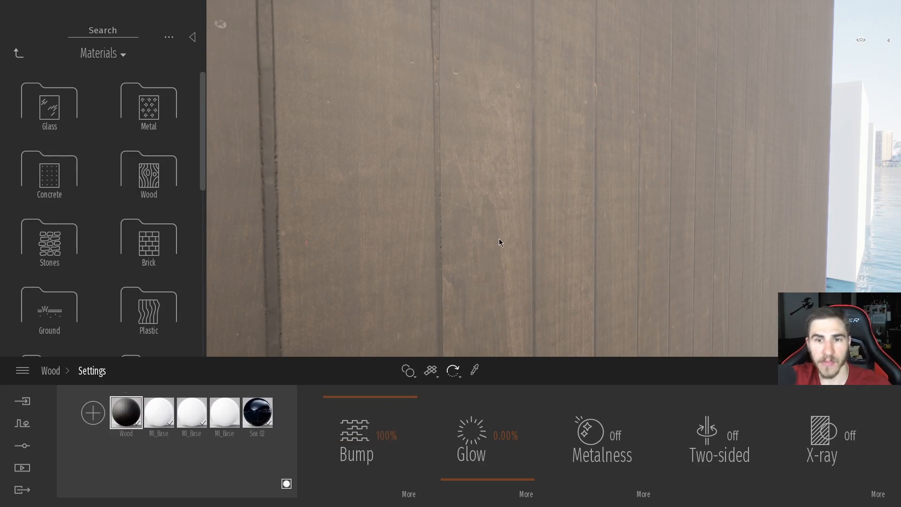
Examine the plank joints on the cube with full bump from several distances and angles
right_click_drag(545, 205, 518, 201)
key("s")
key("w")
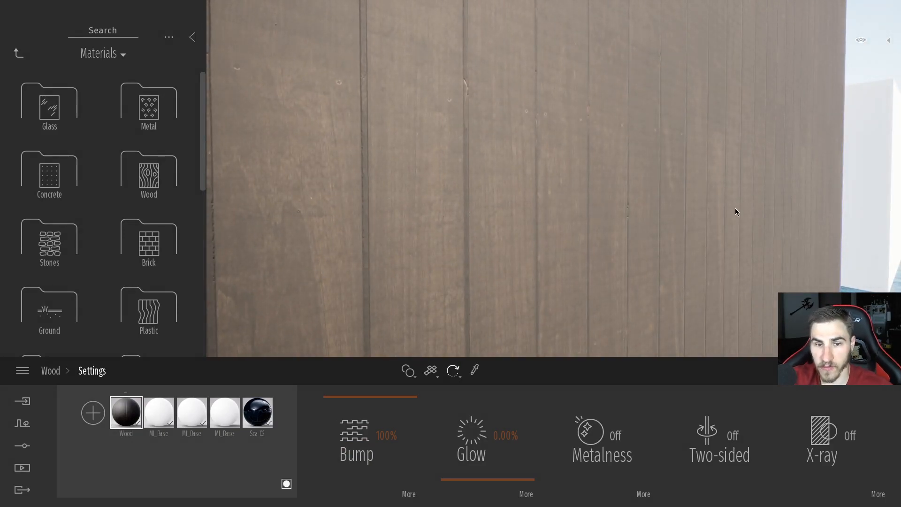
key("s")
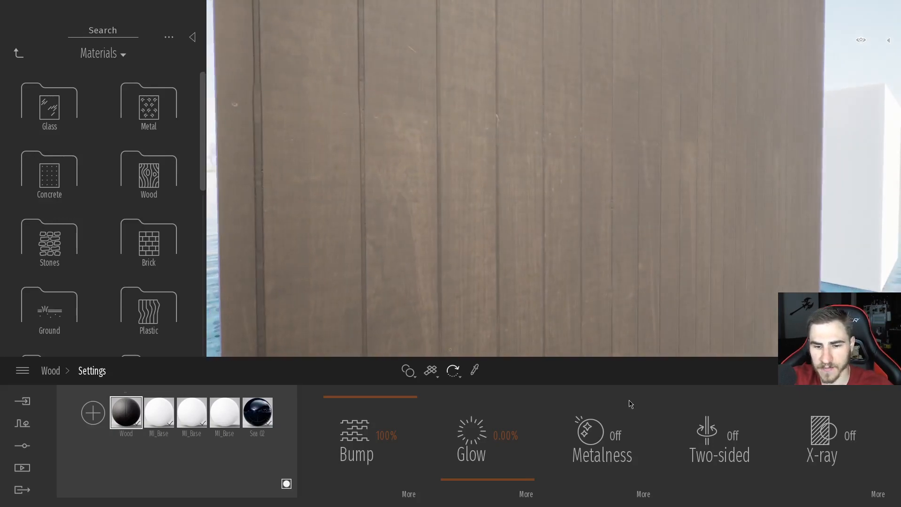
key("d")
right_click_drag(531, 295, 531, 291)
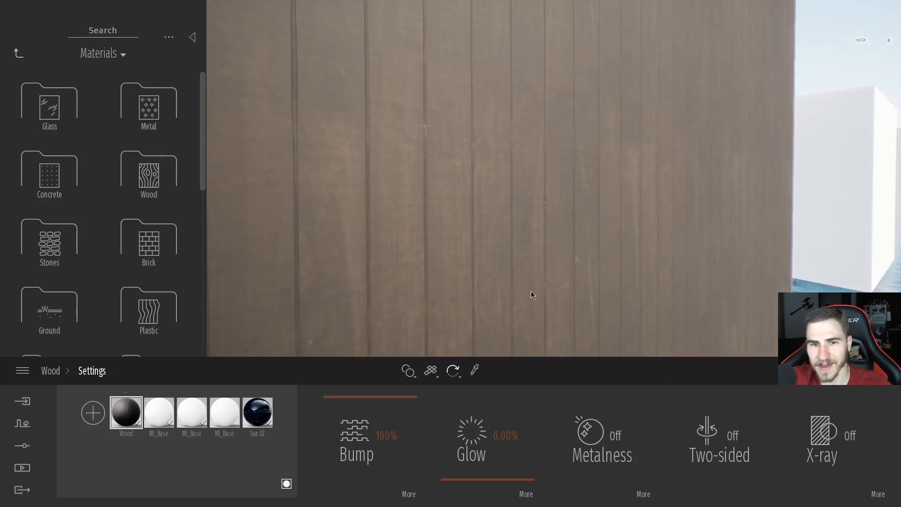
key("s")
Keep the Wood material's Glow at 0.00% and review its additional options, including Texture and Dusk to dawn
left_click_drag(512, 463, 519, 491)
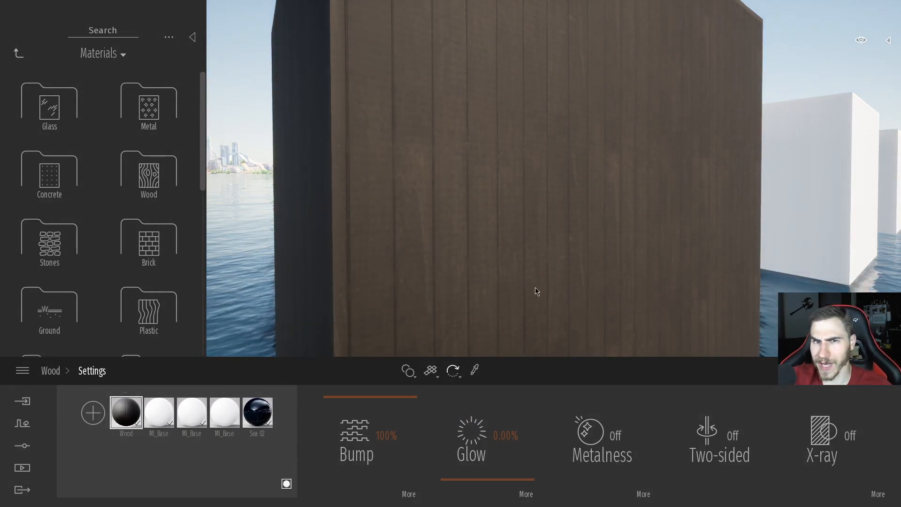
right_click_drag(511, 298, 519, 294)
key("w")
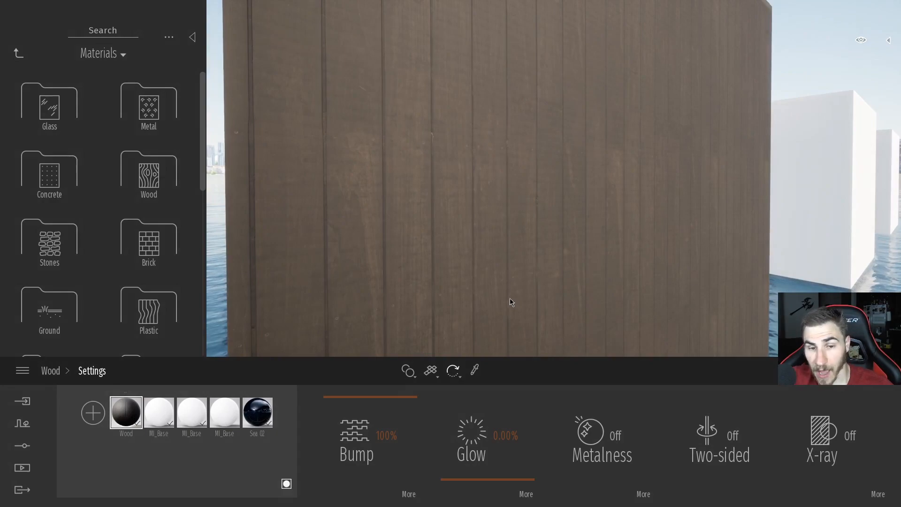
left_click(526, 496)
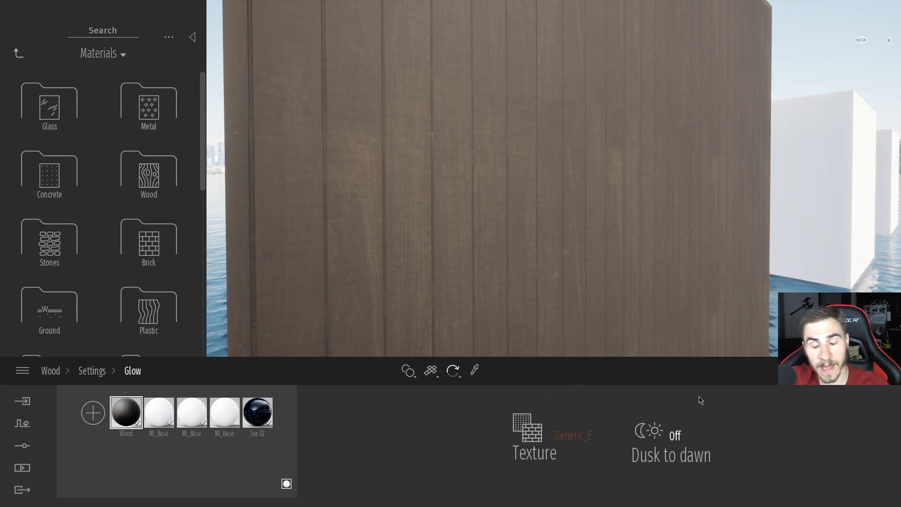
left_click(92, 371)
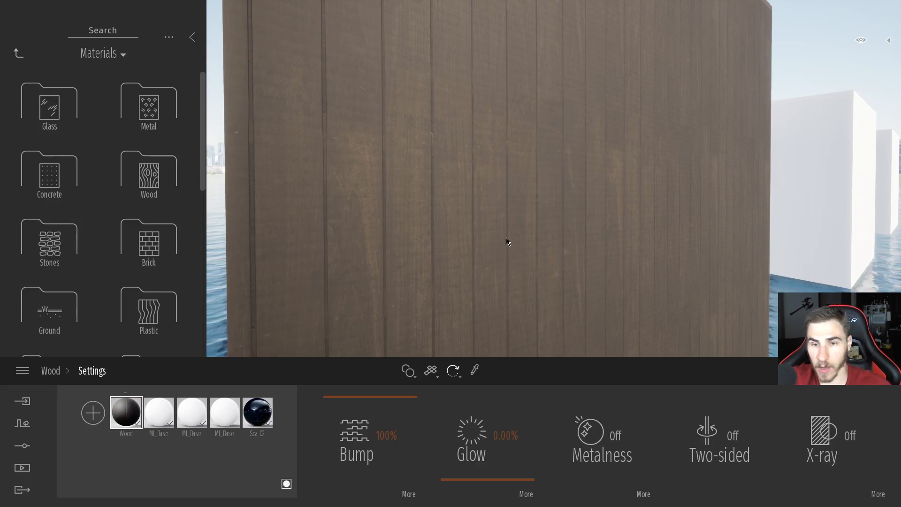
Examine the grain, knots and grooves of the wood planks up close and from farther away
right_click_drag(480, 244, 485, 233)
key("w")
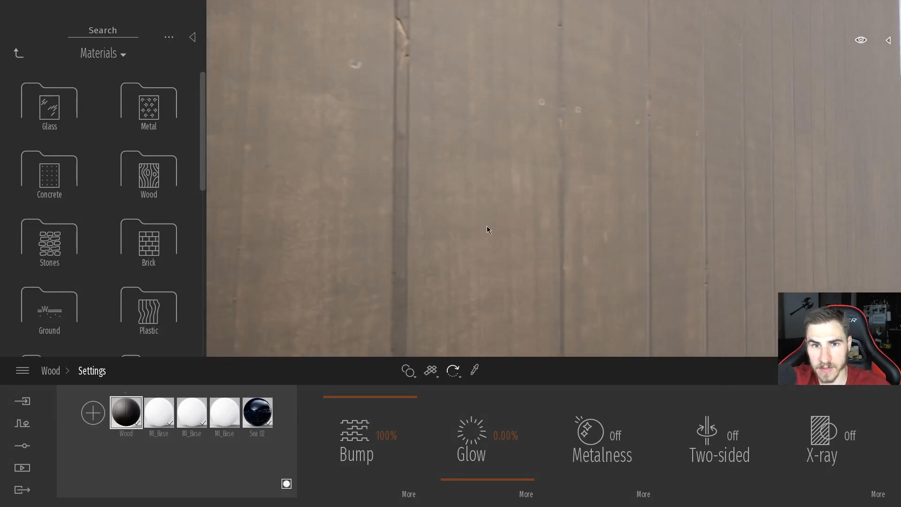
key("s")
right_click_drag(577, 197, 539, 245)
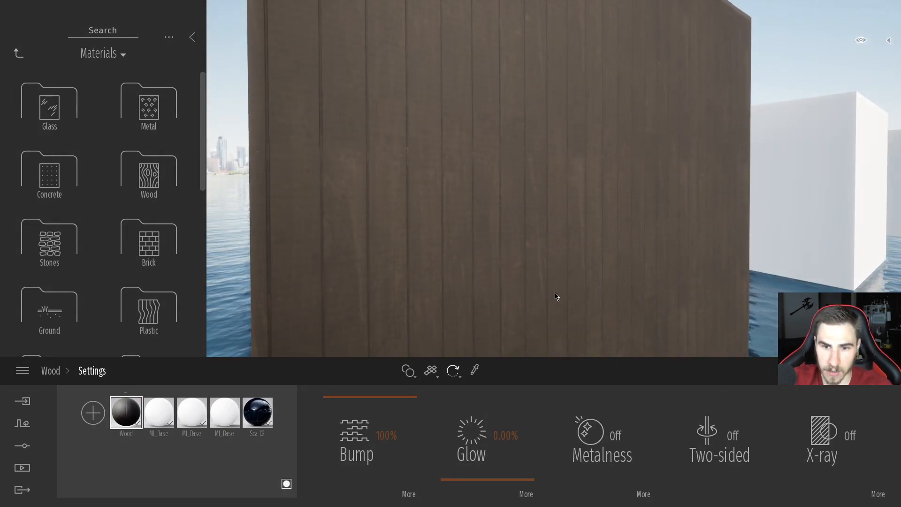
key("w")
right_click_drag(469, 157, 472, 131)
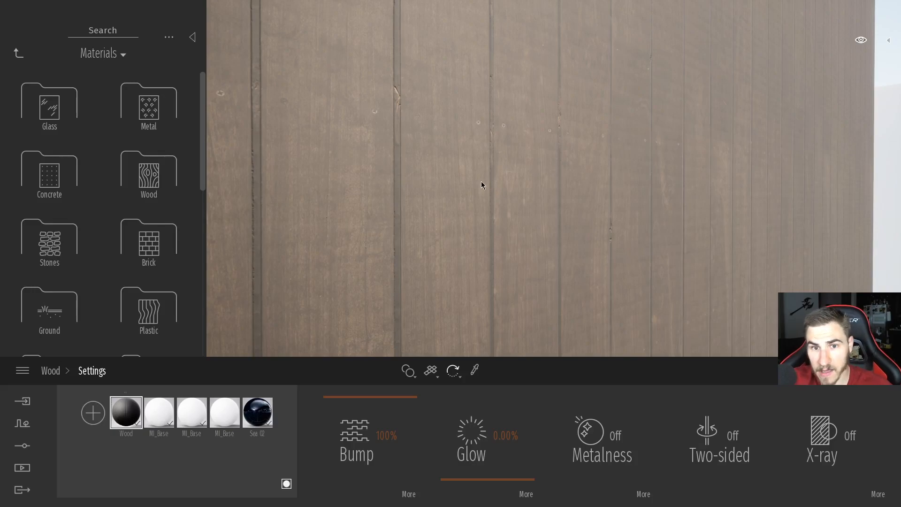
key("s")
key("w")
right_click_drag(482, 182, 512, 184)
key("w")
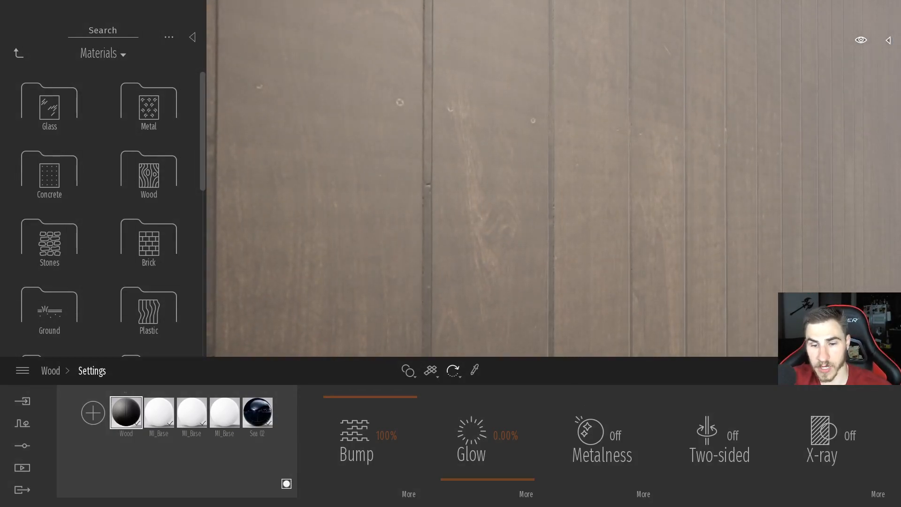
key("s")
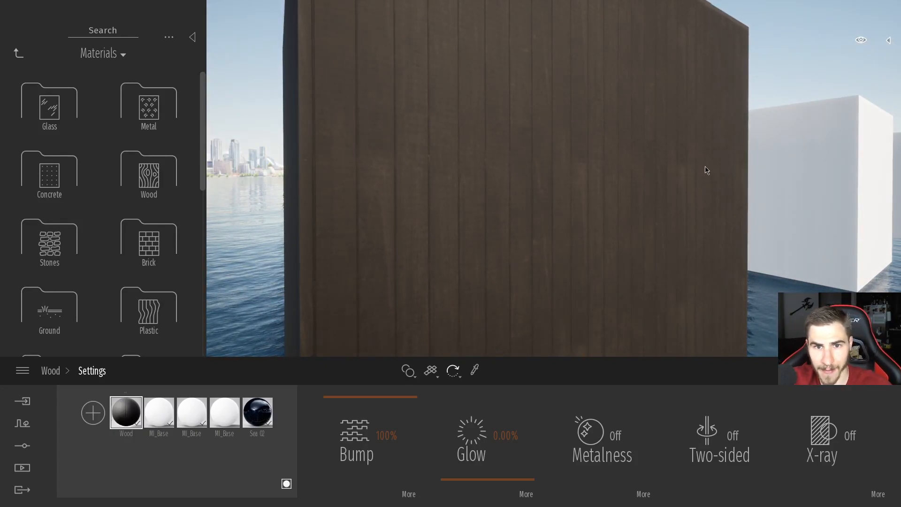
right_click_drag(584, 211, 591, 213)
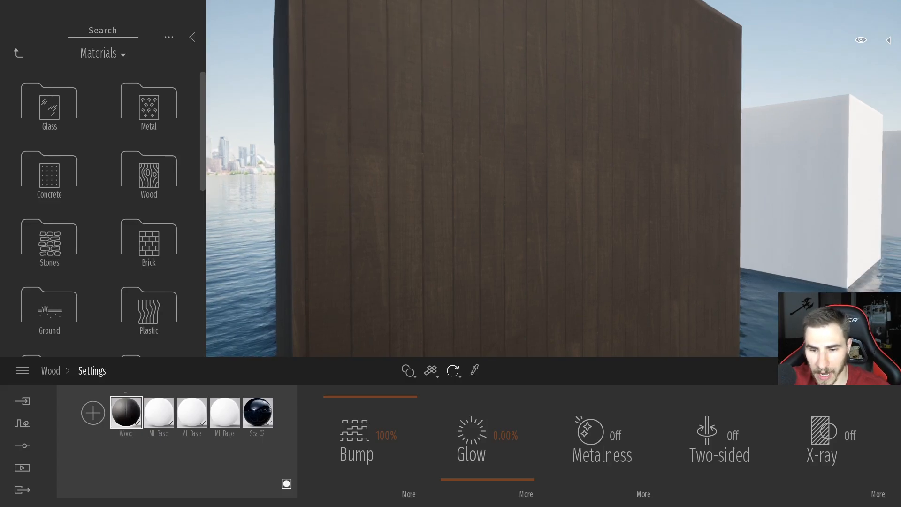
Turn on Metalness for the Wood material and examine its effect on the cube from near and far
left_click(616, 448)
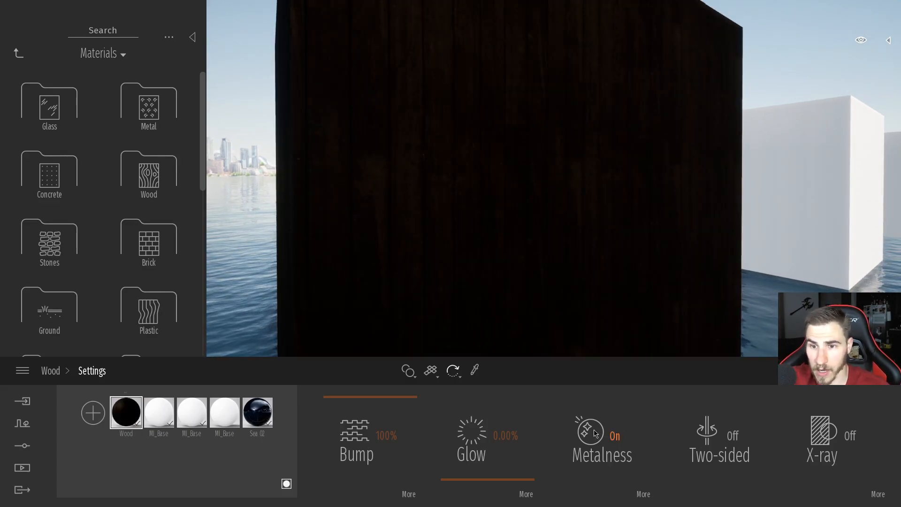
key("w")
key("s")
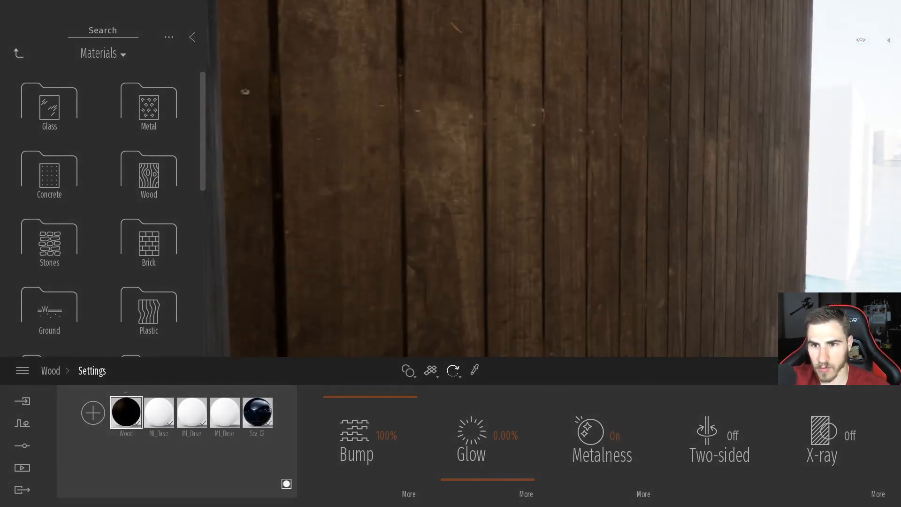
key("a")
key("w")
key("d")
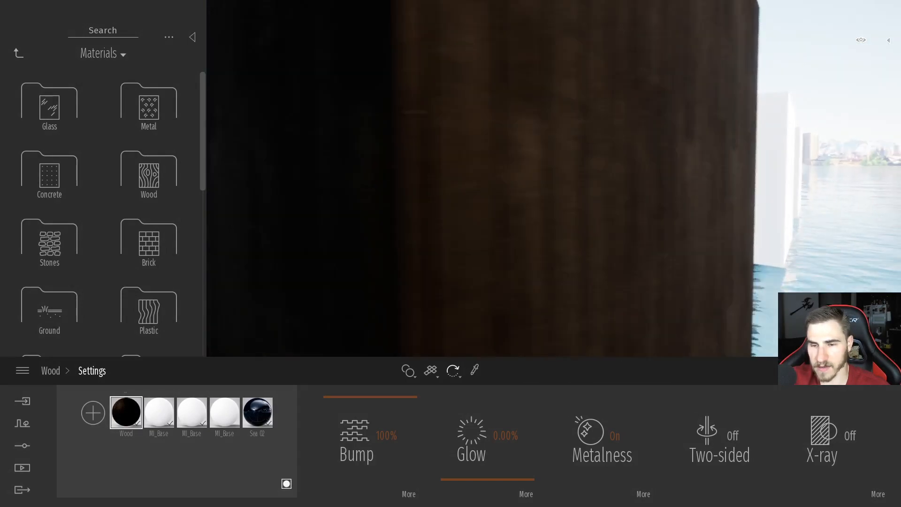
key("s")
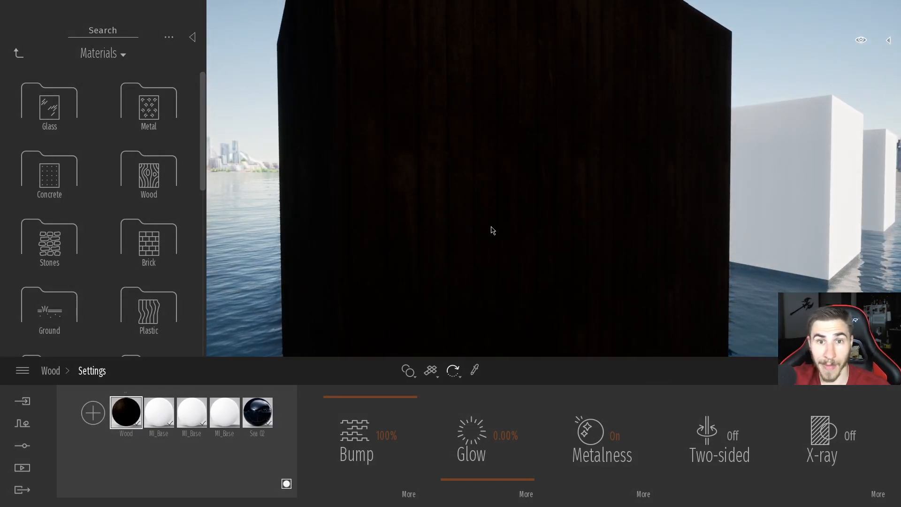
key("w")
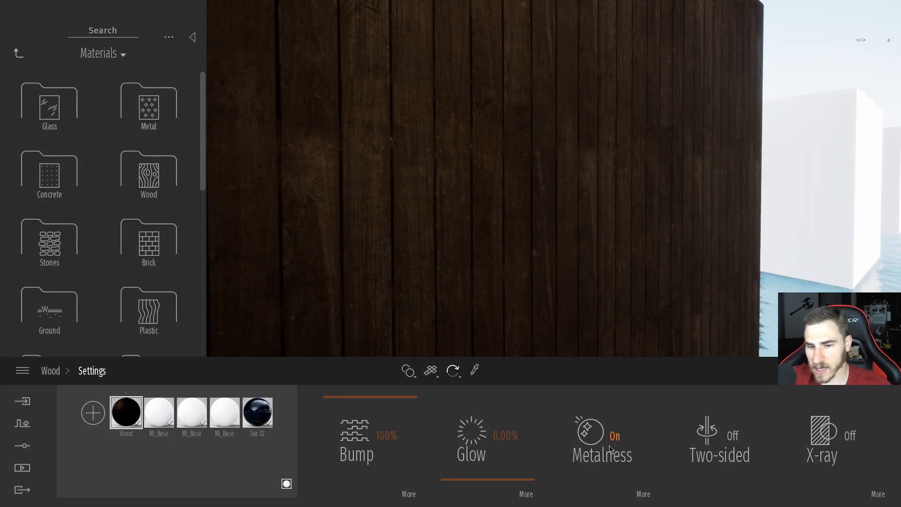
Check which texture the Metalness setting uses, and turn Metalness off for the Wood material
left_click(643, 494)
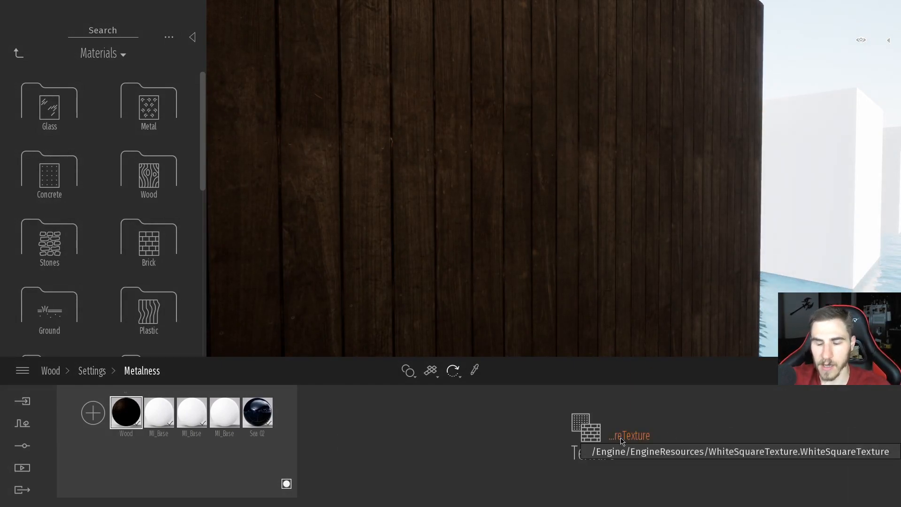
left_click(104, 371)
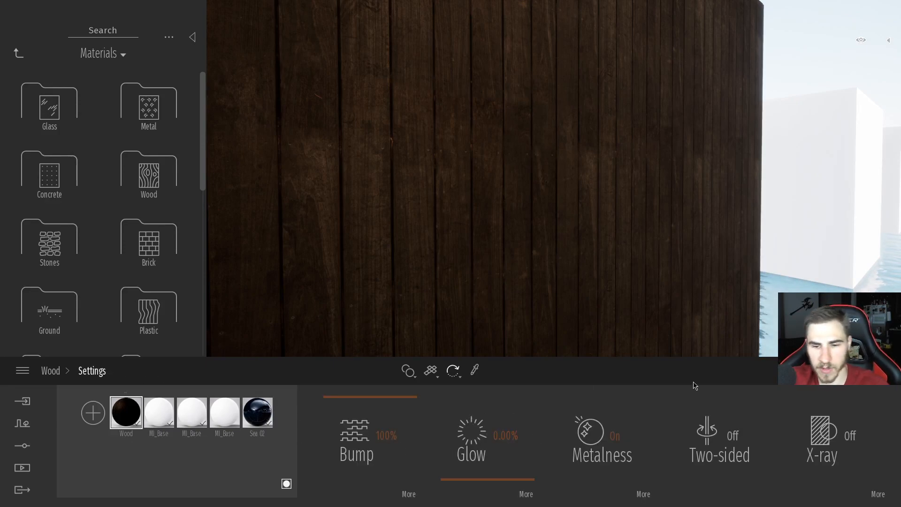
left_click(615, 451)
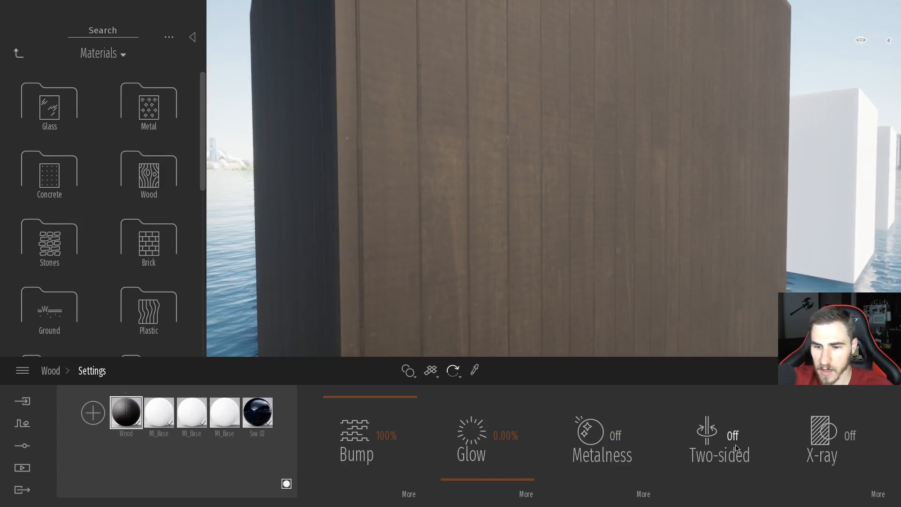
Try the Two-sided option on the Wood material and switch it back off
left_click(739, 445)
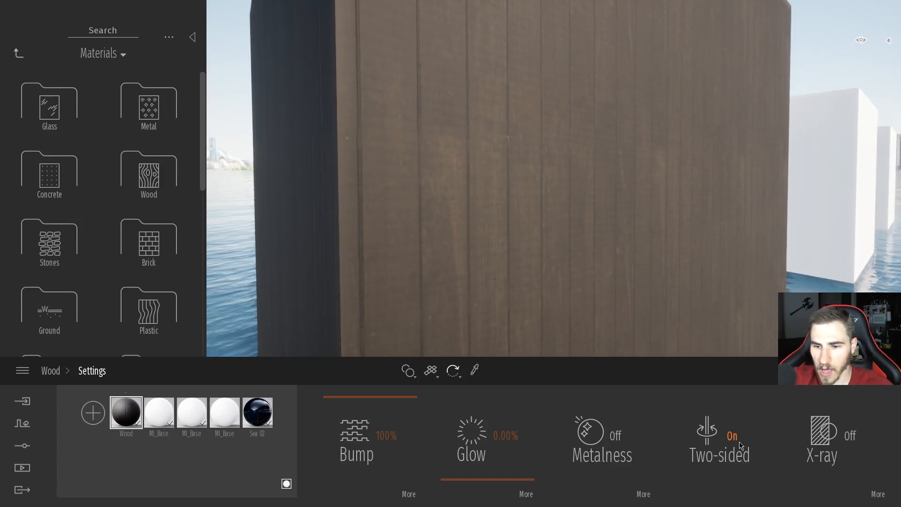
left_click(723, 456)
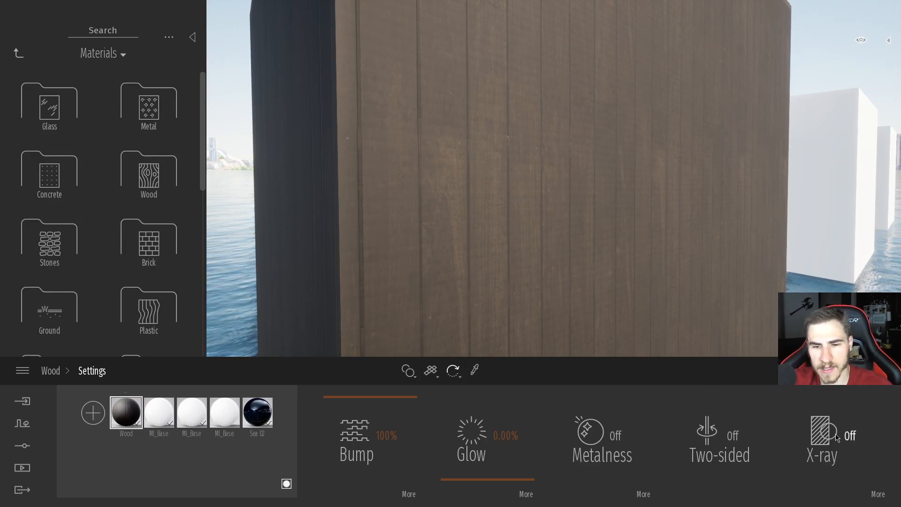
middle_click_drag(526, 267, 500, 268, "shift")
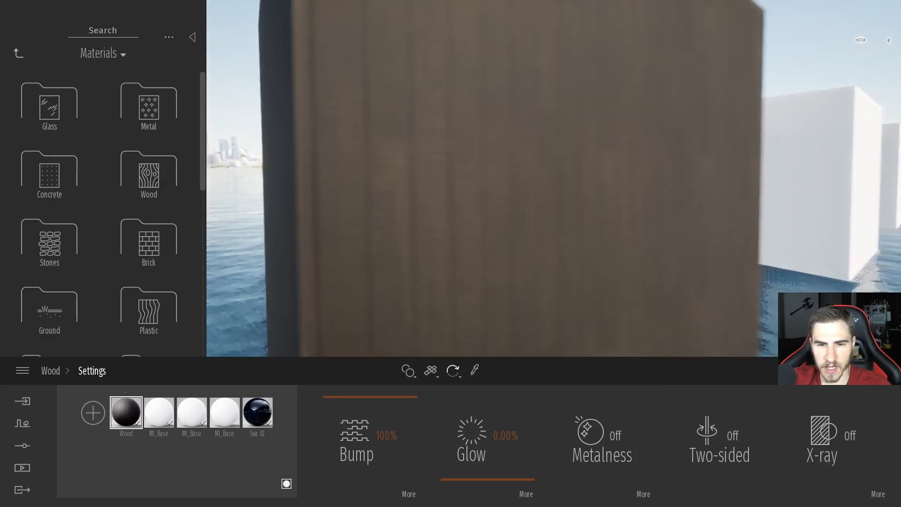
Turn on X-ray for the Wood material and examine the see-through cube from several angles
left_click(838, 444)
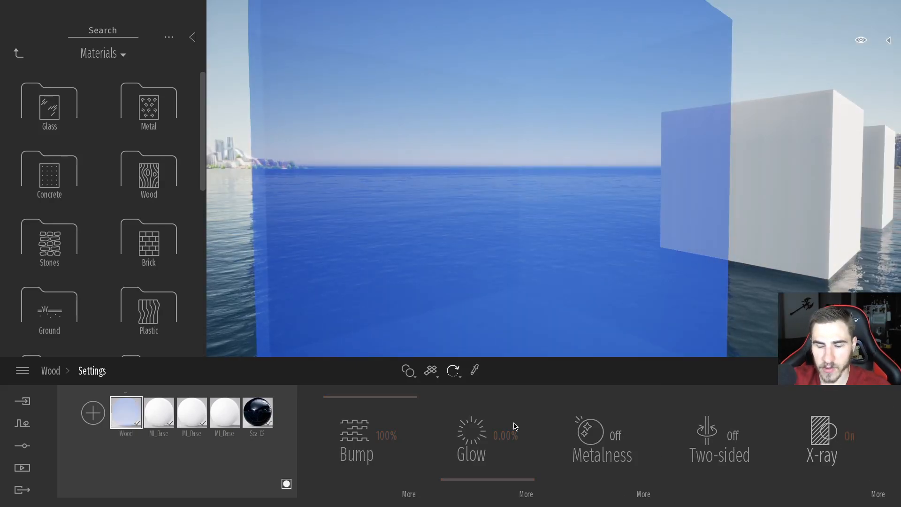
key("a")
right_click_drag(526, 211, 434, 205)
key("d")
key("w")
key("s")
key("d")
key("a")
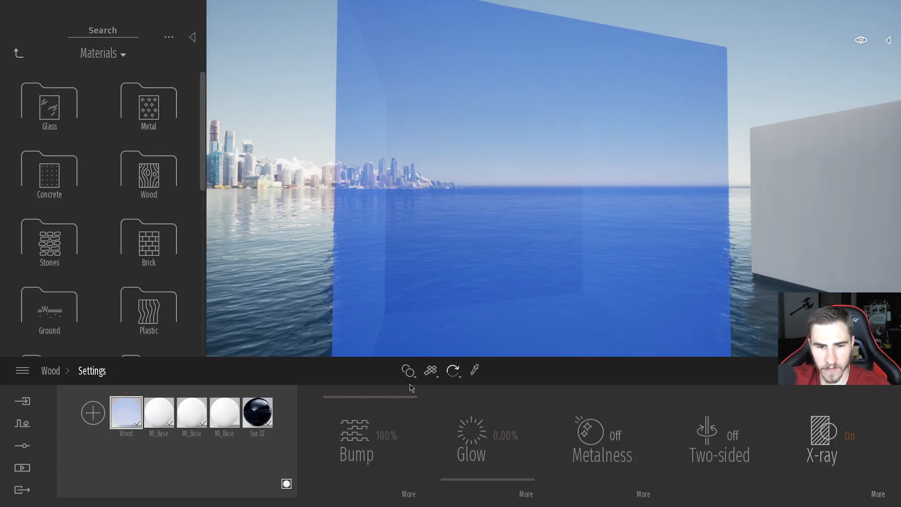
Open the additional X-ray options of the Wood material and raise the opacity to about 56%
left_click(49, 371)
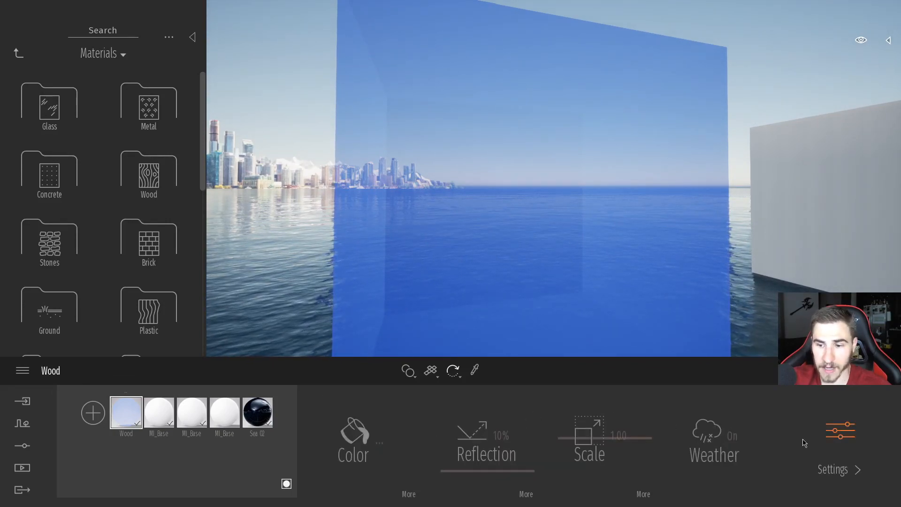
left_click(817, 437)
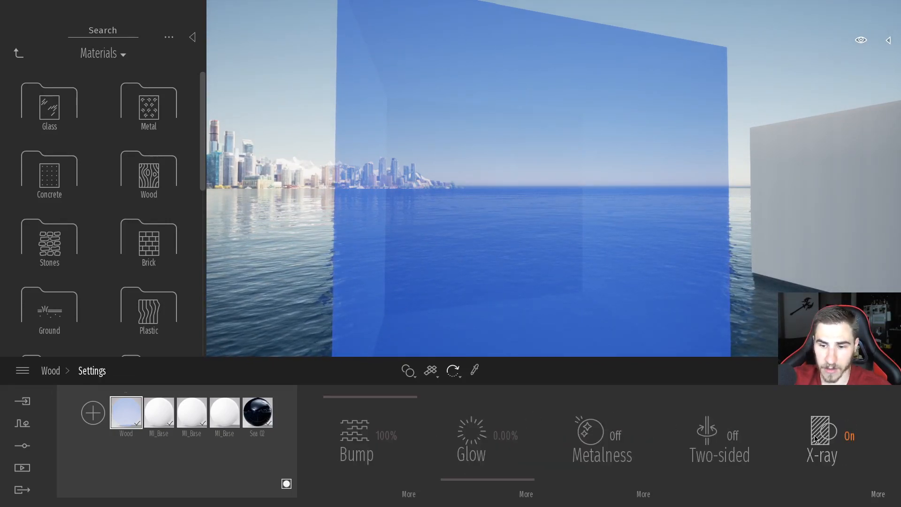
left_click(879, 495)
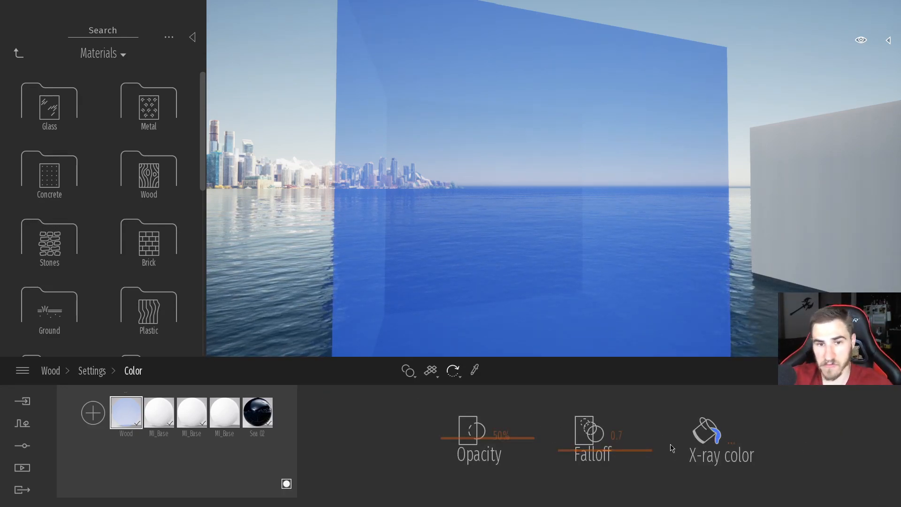
left_click_drag(474, 441, 491, 434)
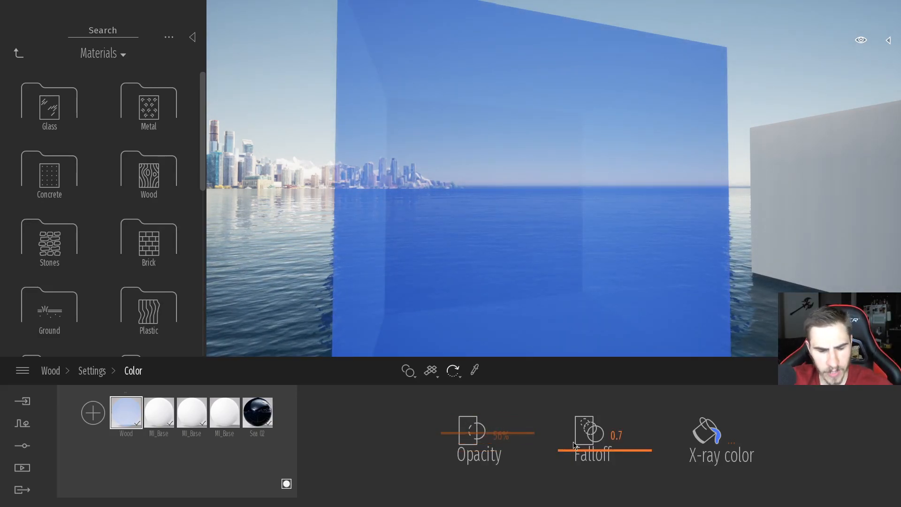
left_click(92, 371)
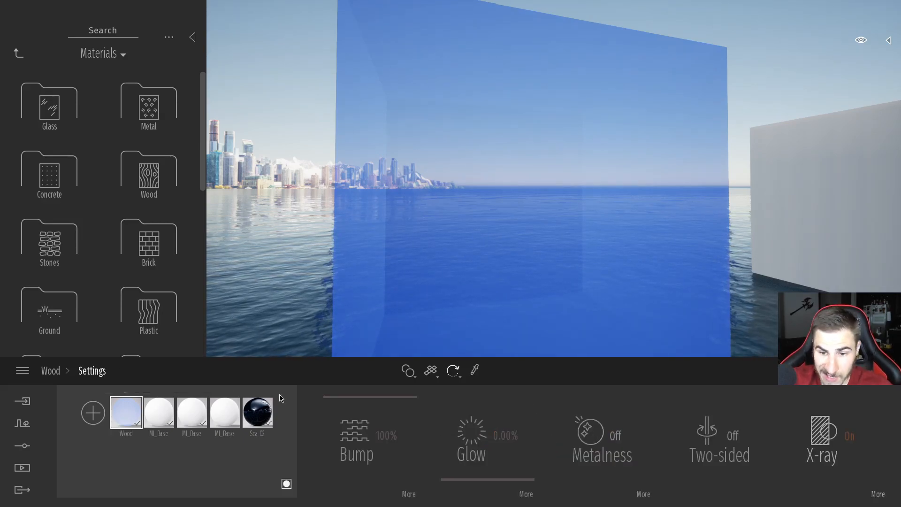
Turn off X-ray for the Wood material and view the whole wooden cube from farther away
left_click(829, 446)
right_click_drag(634, 265, 704, 273)
key("w")
key("a")
key("d")
key("w")
key("s")
key("d")
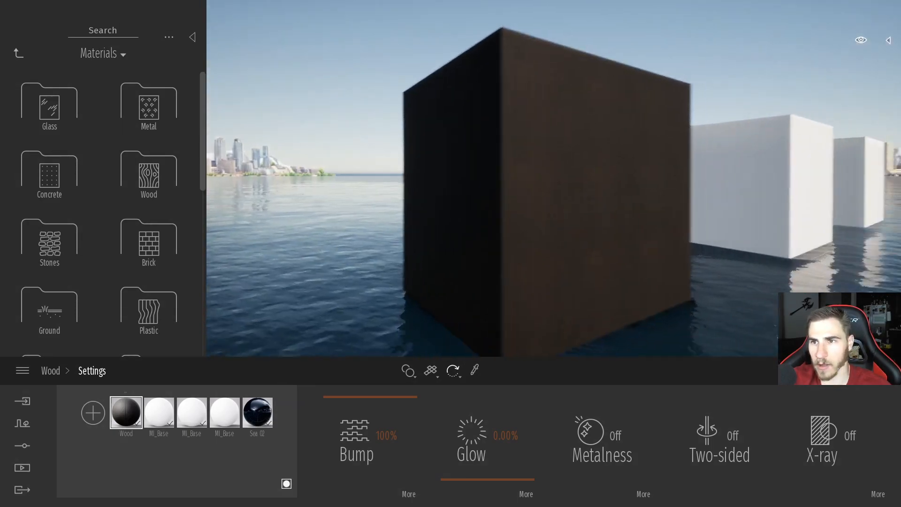
Shift the time of day and view the wooden cube's faces in the changed sunlight
left_click(861, 42)
left_click_drag(821, 200, 822, 221)
mouse_move(723, 226)
right_mouse_down()
mouse_move(770, 225)
mouse_move(733, 224)
right_mouse_up()
key("a")
key("a")
key("w")
key("s")
key("d")
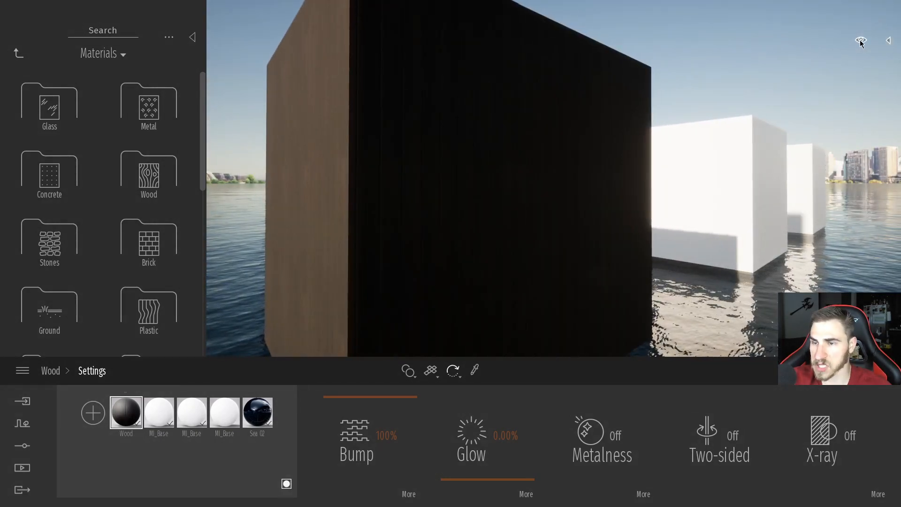
Readjust the time of day and bring the two plain white cubes into view
left_click(861, 40)
mouse_move(823, 199)
left_mouse_down()
mouse_move(824, 179)
mouse_move(826, 203)
left_mouse_up()
mouse_move(733, 211)
right_mouse_down()
mouse_move(647, 213)
mouse_move(732, 209)
right_mouse_up()
key("d")
key("w")
key("s")
key("d")
key("w")
key("d")
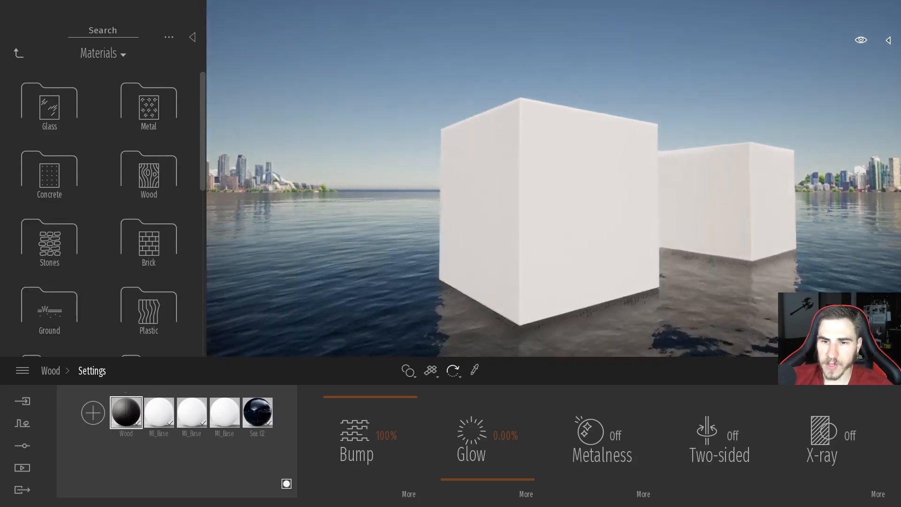
Set the time of day to about 13:42 and view the nearer white cube up close
mouse_move(862, 41)
left_click_drag(828, 201, 841, 193)
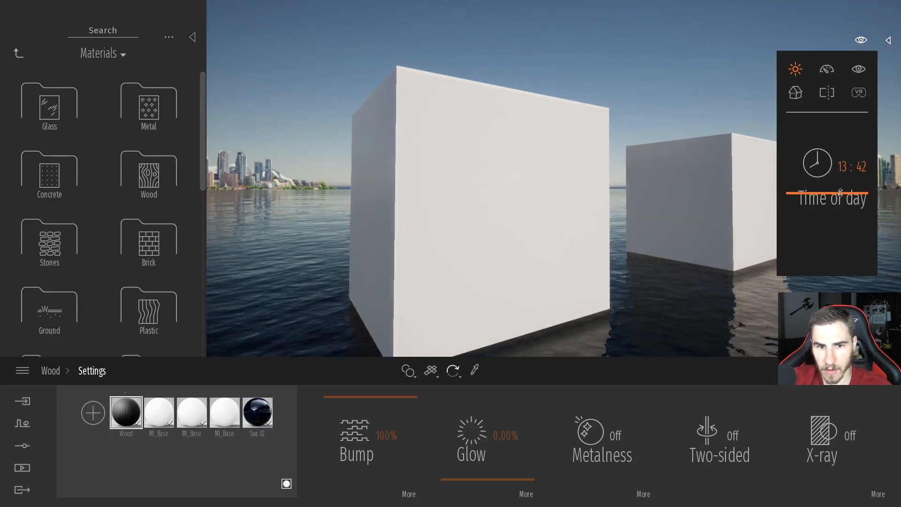
key("w")
right_click_drag(732, 211, 667, 202)
key("s")
key("d")
key("a")
Pick the material of the nearer white cube and show the list of all scene materials
key("Escape")
key("s")
right_click_drag(451, 179, 584, 194)
key("d")
key("d")
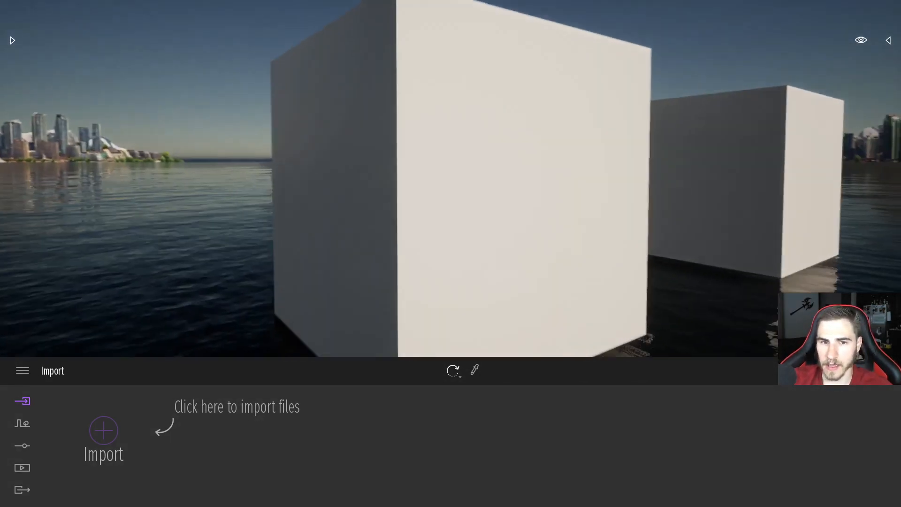
key("w")
key("d")
key("s")
left_click(476, 370)
left_click(472, 278)
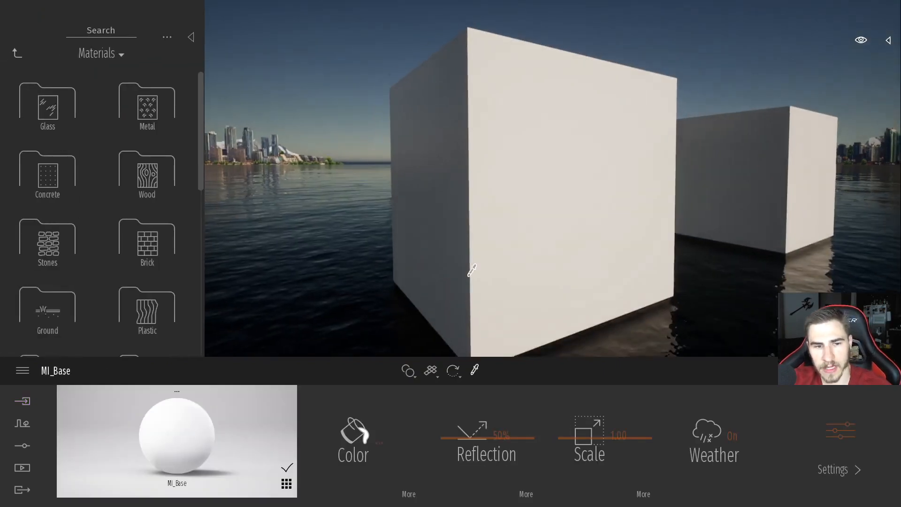
left_click(286, 485)
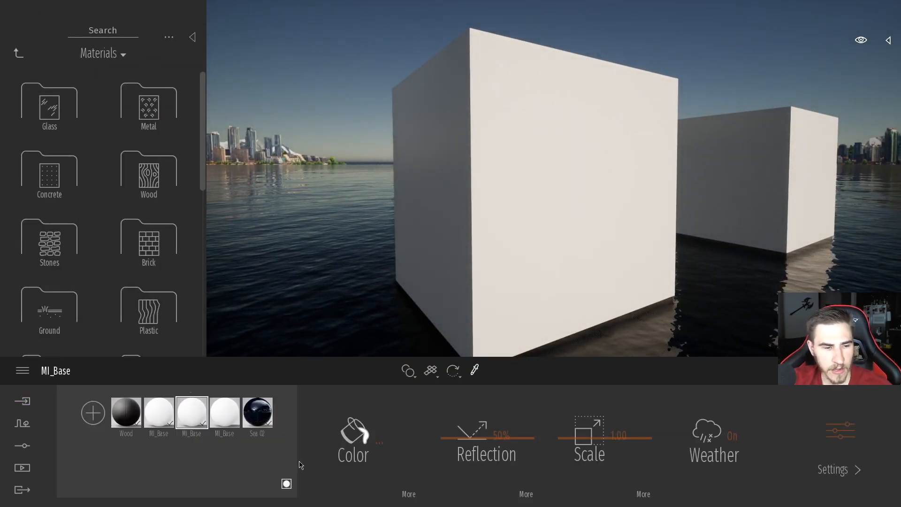
Create a new material, name it Metal and apply it to the nearer white cube
left_click(93, 413)
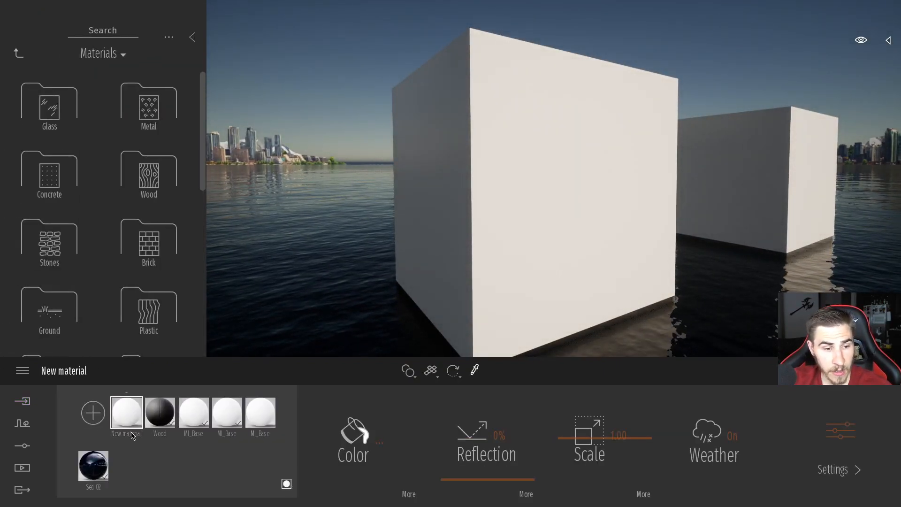
right_click(130, 402)
left_click(121, 357)
type("Metal")
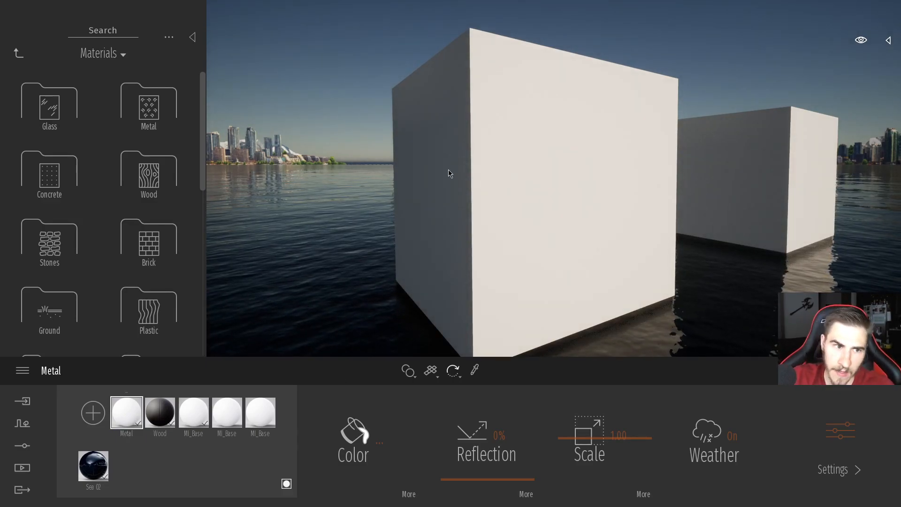
Try a pale green color (E2FFD0) on the Metal material and cancel the change
left_click(192, 38)
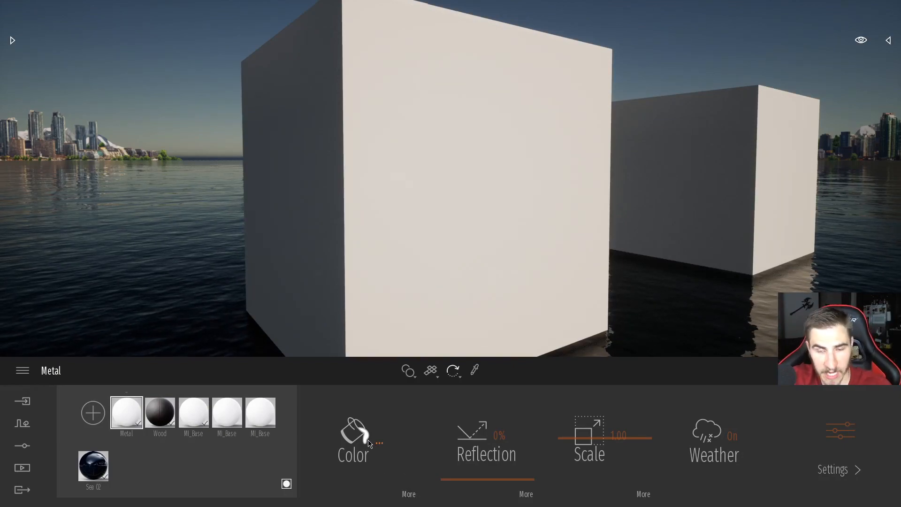
left_click(371, 444)
mouse_move(389, 233)
left_mouse_down()
mouse_move(368, 288)
mouse_move(360, 246)
mouse_move(371, 259)
mouse_move(362, 259)
left_mouse_up()
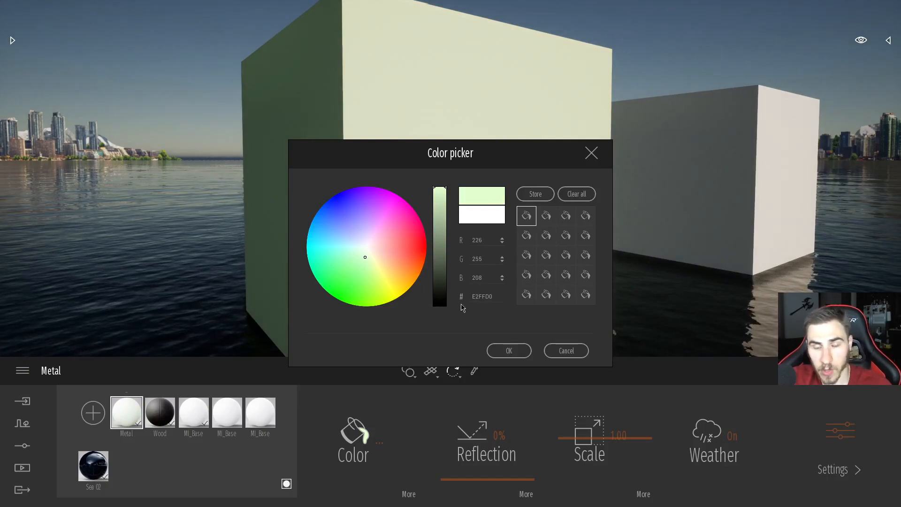
left_click(584, 360)
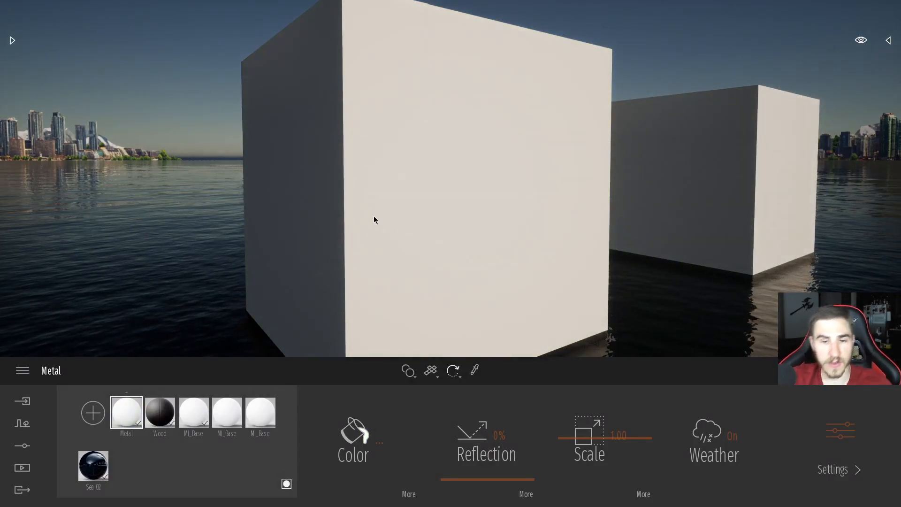
Load Metal_Albedo.png from the surface/Metal folder as the color texture of the Metal material
left_click(409, 495)
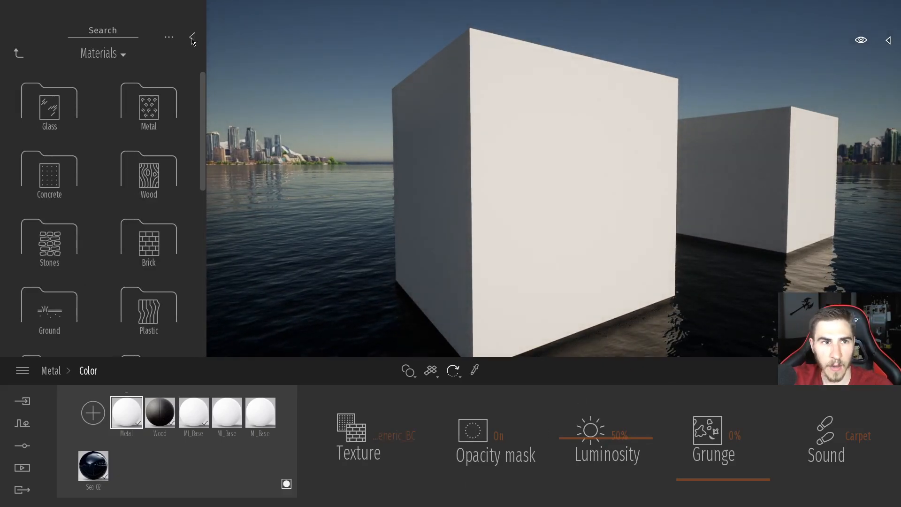
left_click(192, 38)
right_click(393, 446)
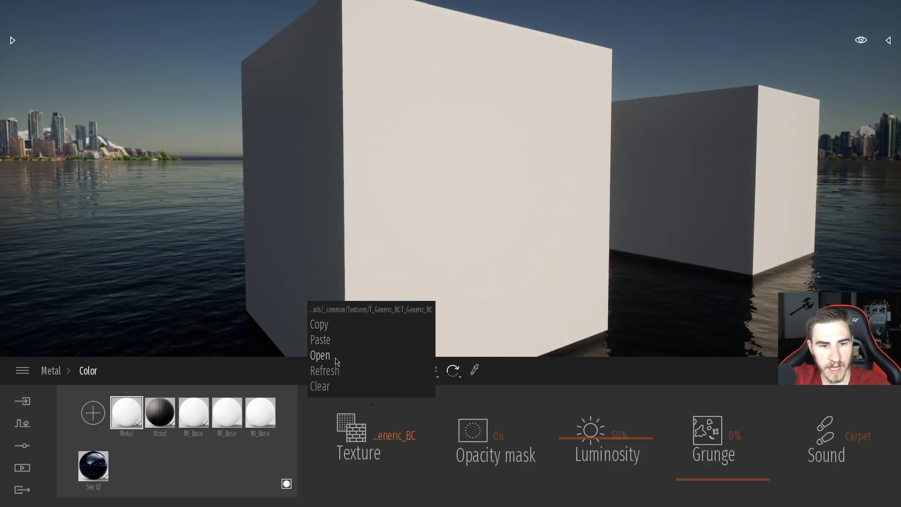
left_click(321, 356)
left_click(254, 73)
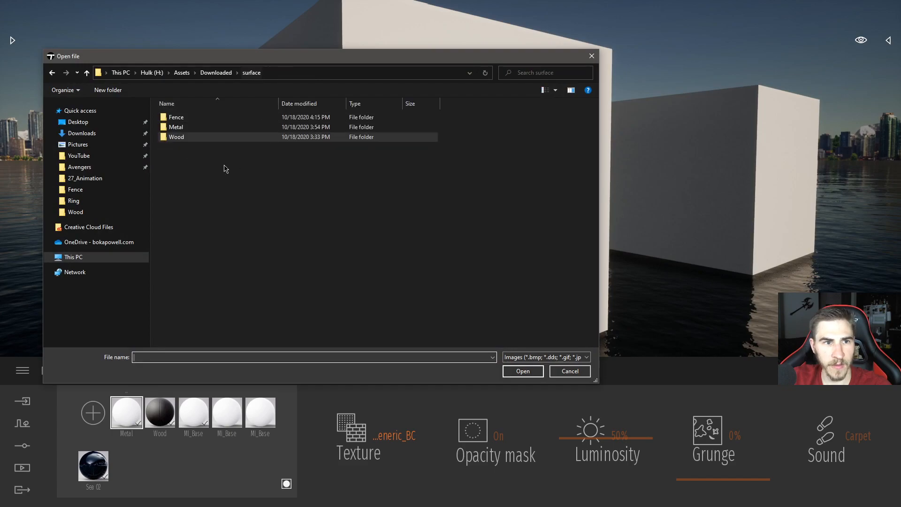
double_click(180, 127)
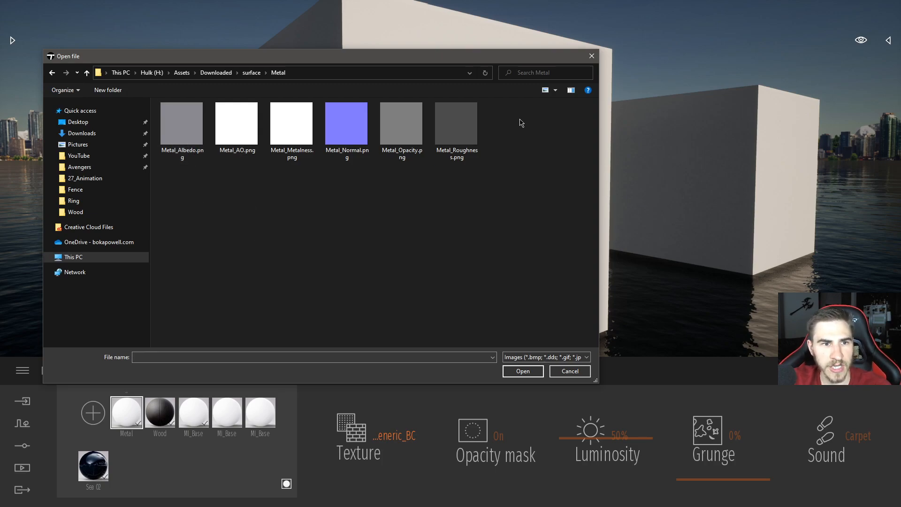
double_click(188, 129)
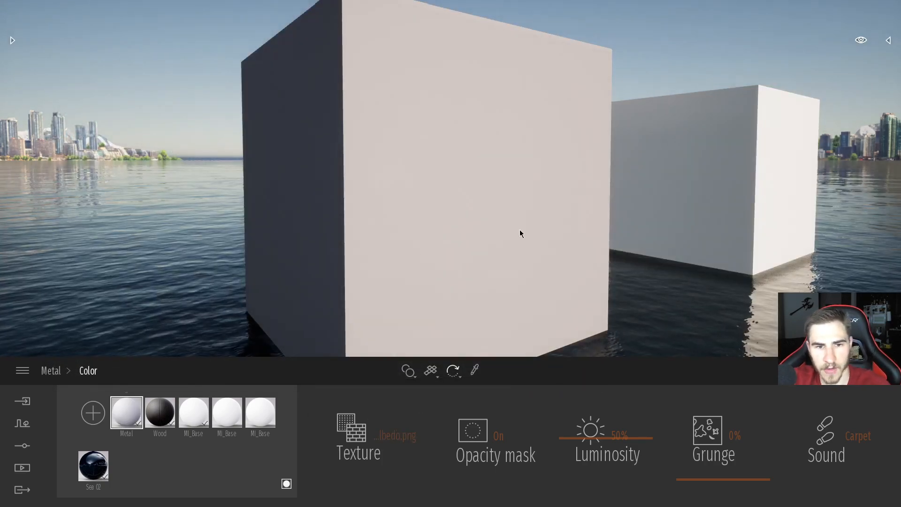
Examine the albedo texture on the cube's faces from close up and several angles
key("w")
right_click_drag(407, 294, 433, 258)
key("w")
key("a")
key("d")
key("s")
key("a")
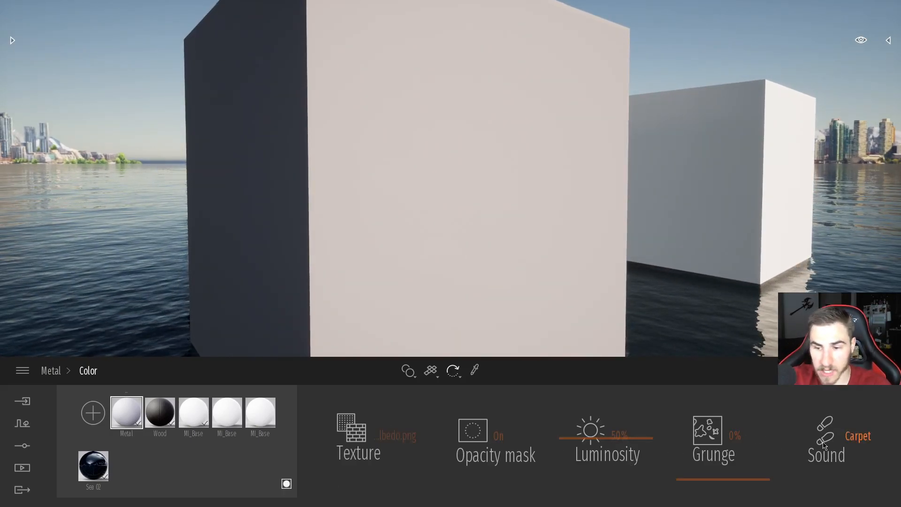
Load Metal_Roughness.png as the reflection texture of the Metal material
left_click(52, 370)
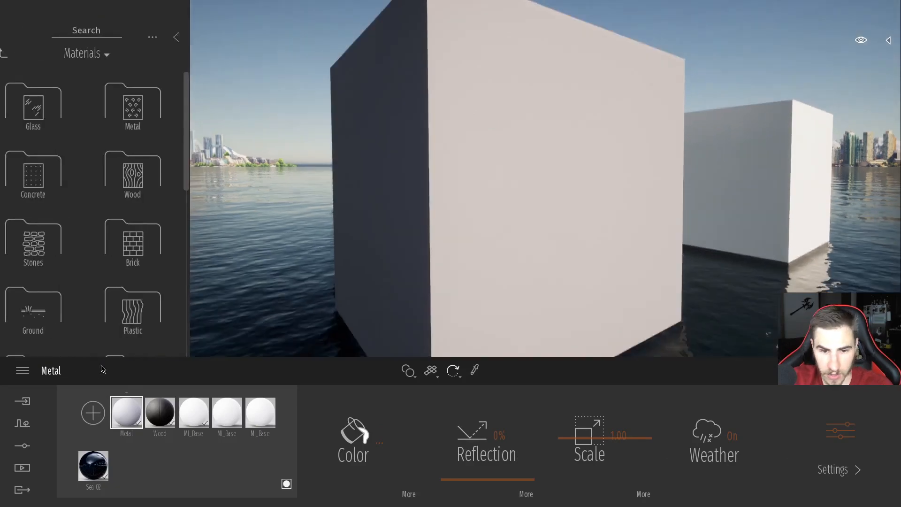
left_click(526, 495)
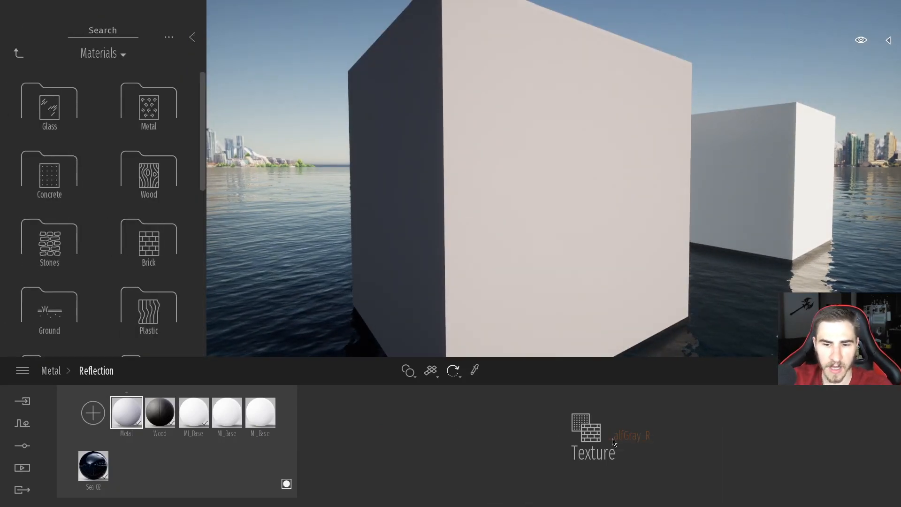
right_click(601, 441)
left_click(559, 356)
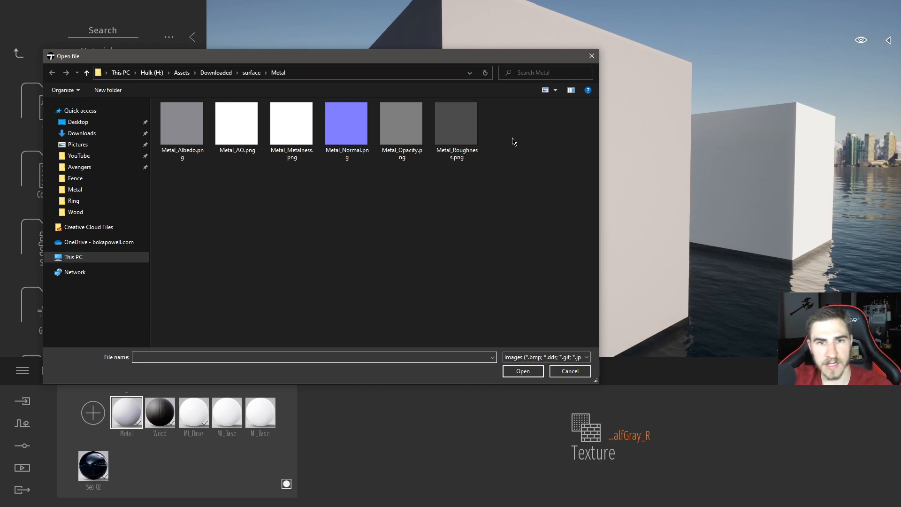
left_click(460, 135)
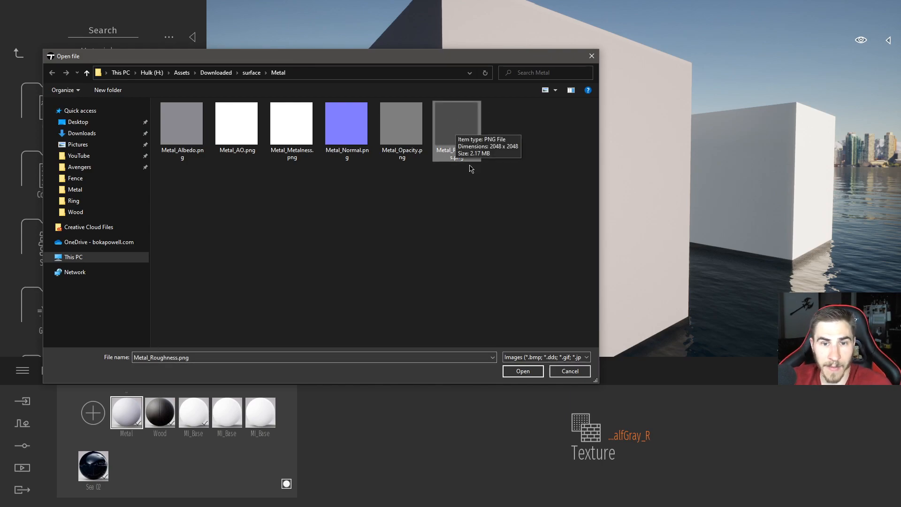
double_click(457, 136)
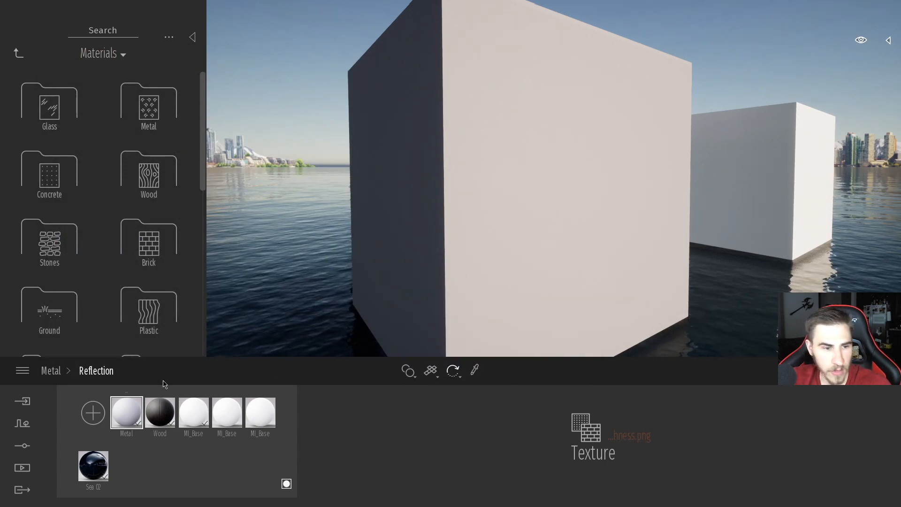
Return to the Metal material's main properties and set its reflection to 50%
left_click(55, 373)
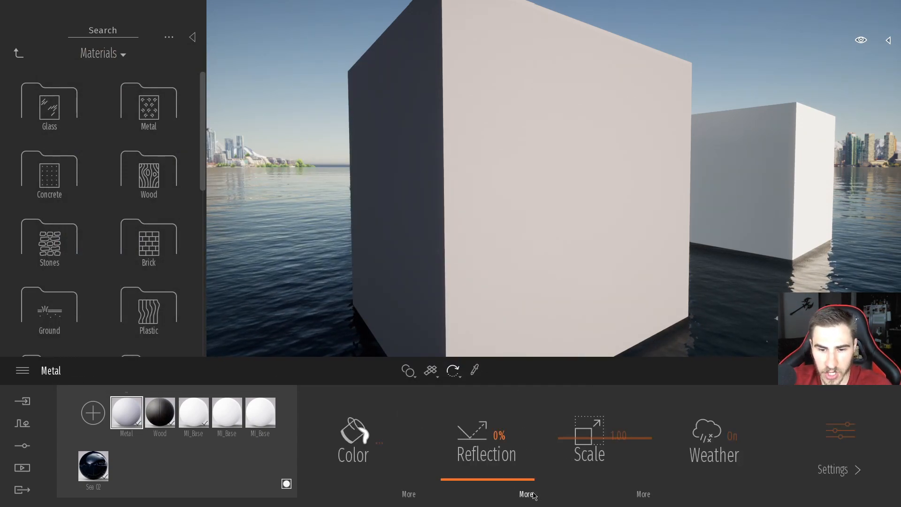
left_click_drag(506, 452, 506, 418)
left_click(504, 434)
type("50")
key("Return")
Examine the reflections on the Metal cube's faces from several angles
mouse_move(542, 305)
right_mouse_down()
mouse_move(585, 304)
mouse_move(540, 304)
right_mouse_up()
key("a")
key("d")
key("a")
key("d")
right_click_drag(488, 254, 452, 241)
key("s")
key("a")
key("s")
key("d")
right_click_drag(535, 267, 538, 272)
Load Metal_Normal.png as the bump texture in the Metal material's additional settings
left_click(858, 471)
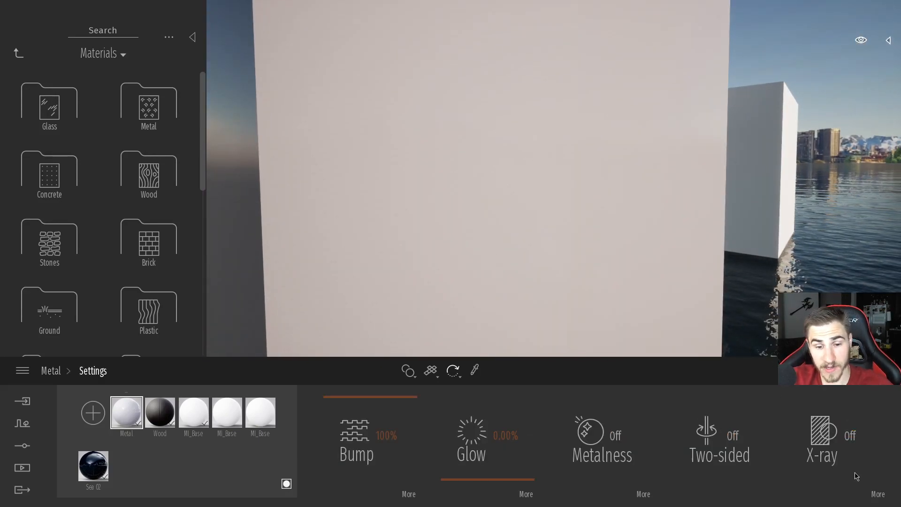
left_click(409, 495)
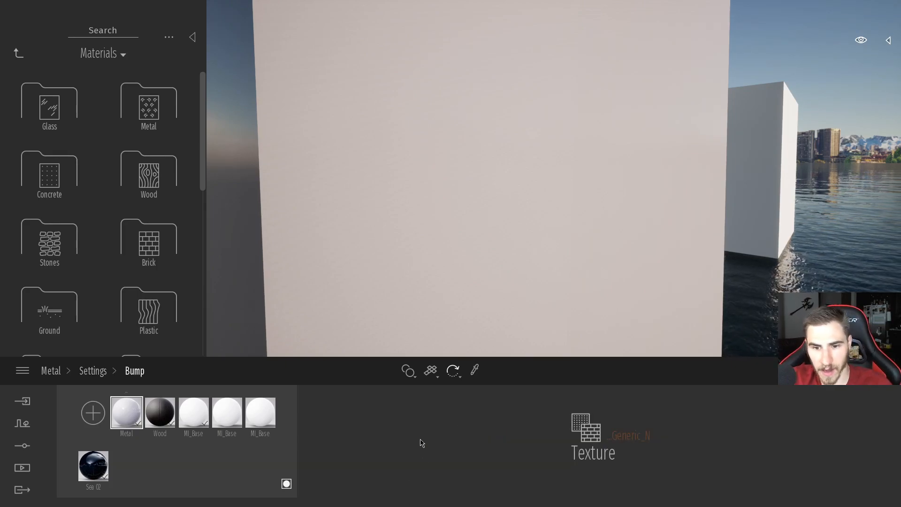
left_click(586, 428)
left_click(555, 355)
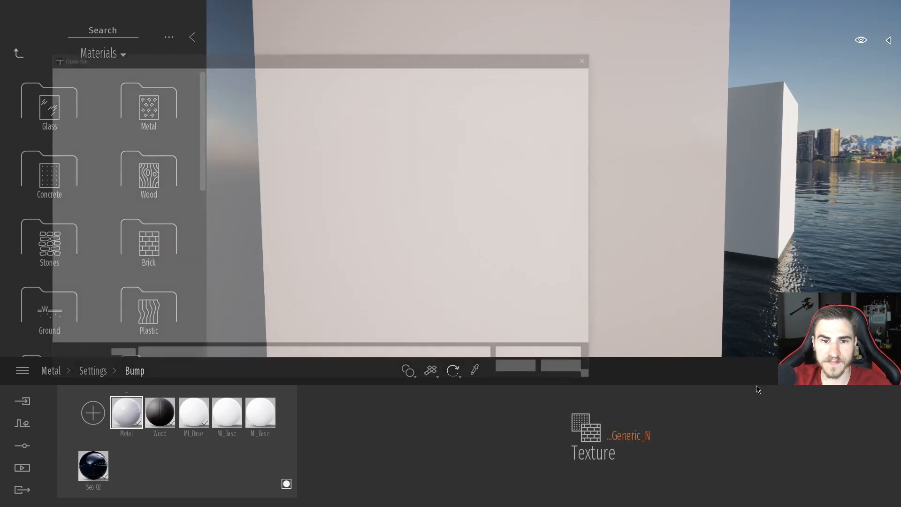
double_click(337, 131)
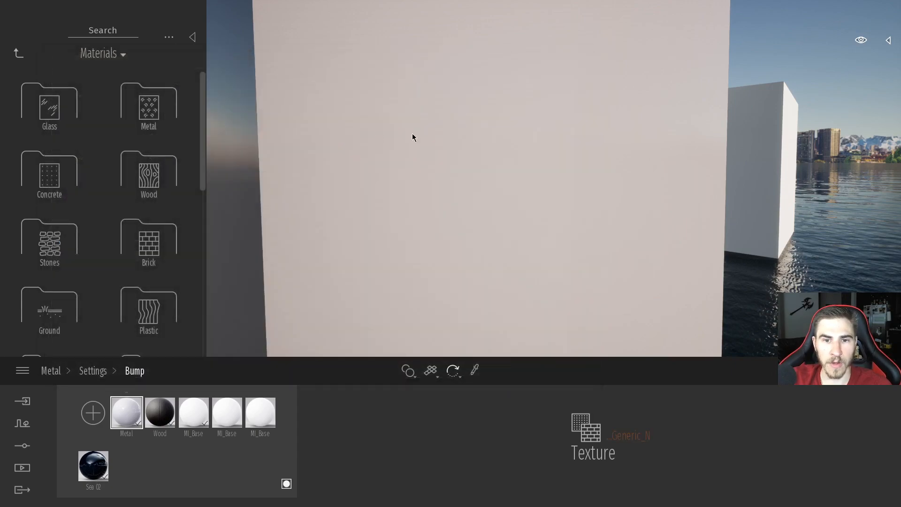
Examine the effect of the normal map on the cube's front and side faces
right_click_drag(523, 353, 498, 350)
key("w")
key("s")
key("a")
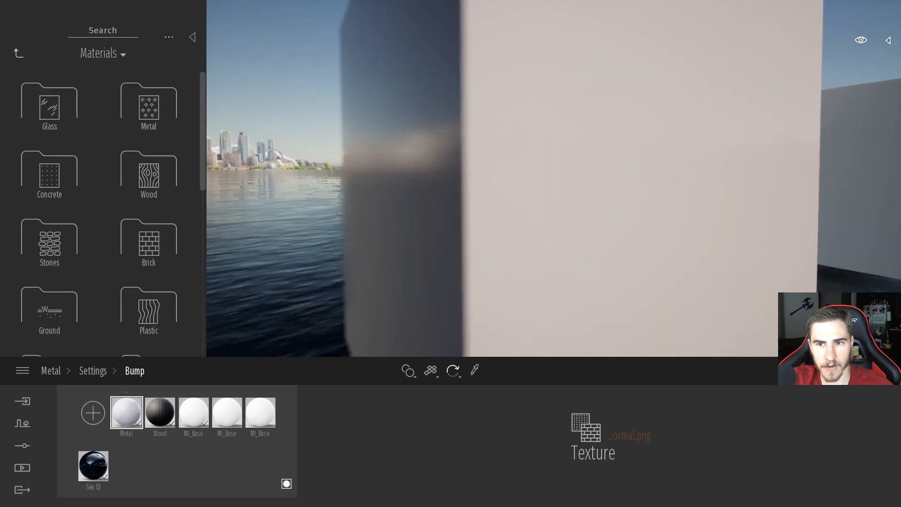
key("w")
mouse_move(433, 284)
right_mouse_down()
mouse_move(451, 284)
mouse_move(423, 284)
mouse_move(429, 280)
right_mouse_up()
key("s")
key("d")
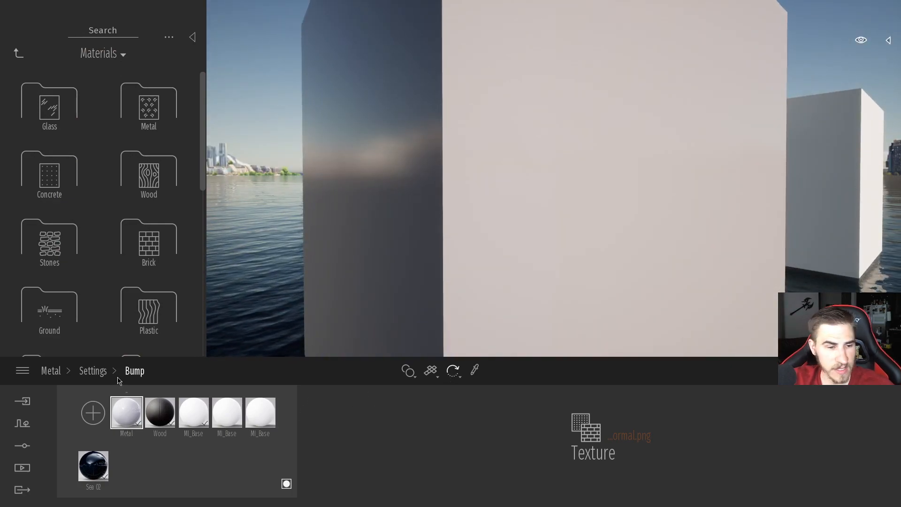
Turn on Metalness for the Metal material and examine the reflective cube from several positions
left_click(93, 371)
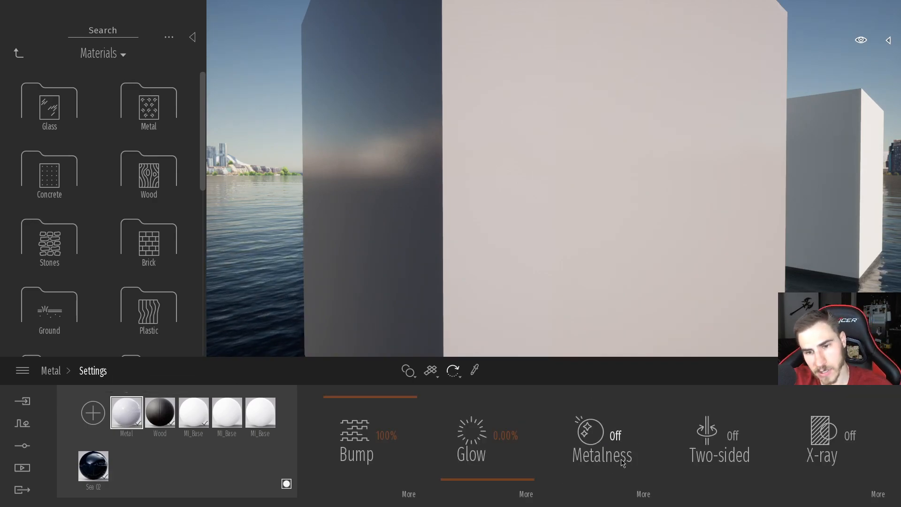
left_click(576, 457)
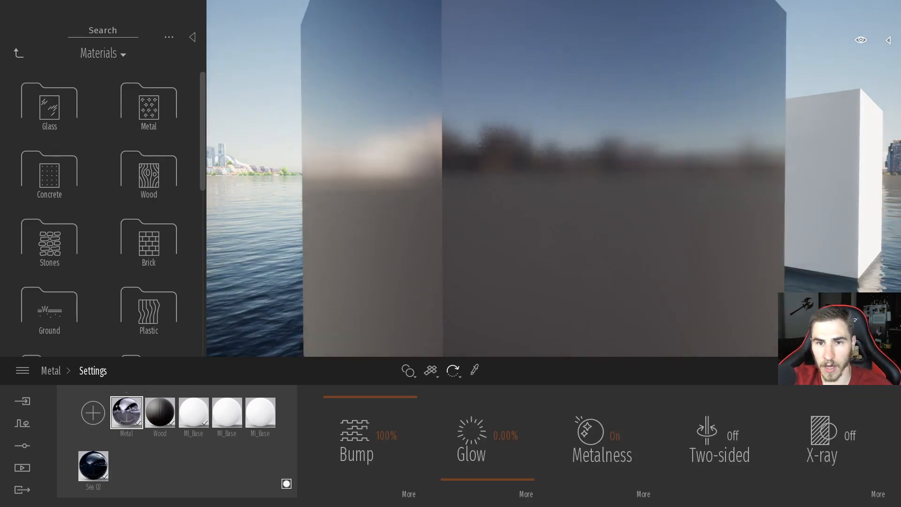
key("d")
key("d")
key("w")
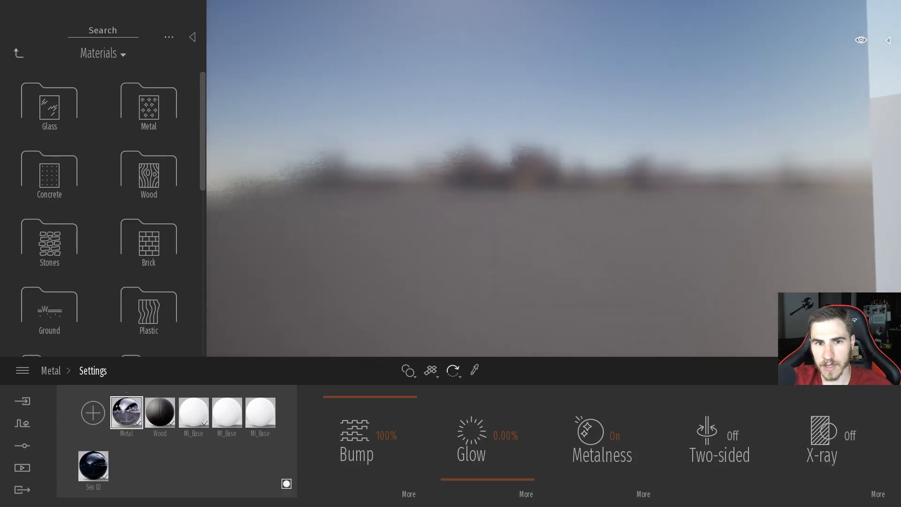
key("a")
key("d")
key("a")
key("s")
key("d")
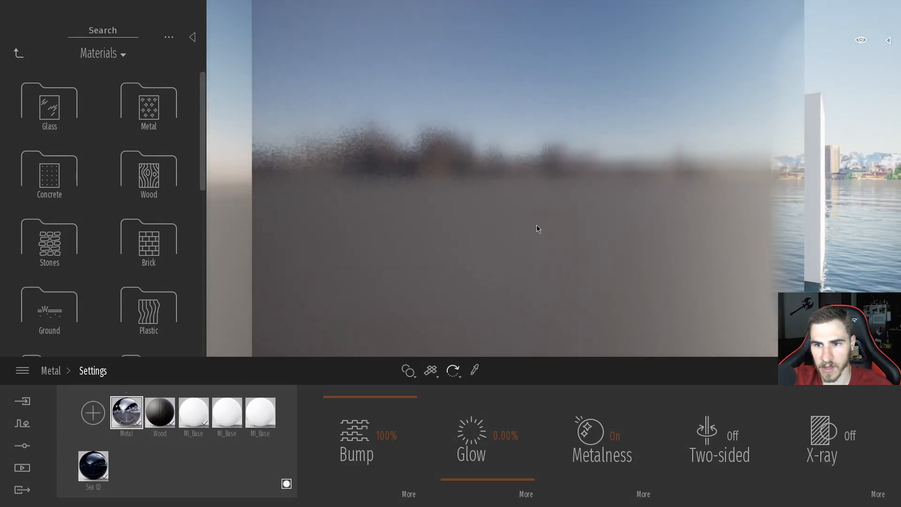
key("s")
Load Metal_Metalness.png as the metalness texture of the Metal material and return to the material's settings
left_click(642, 493)
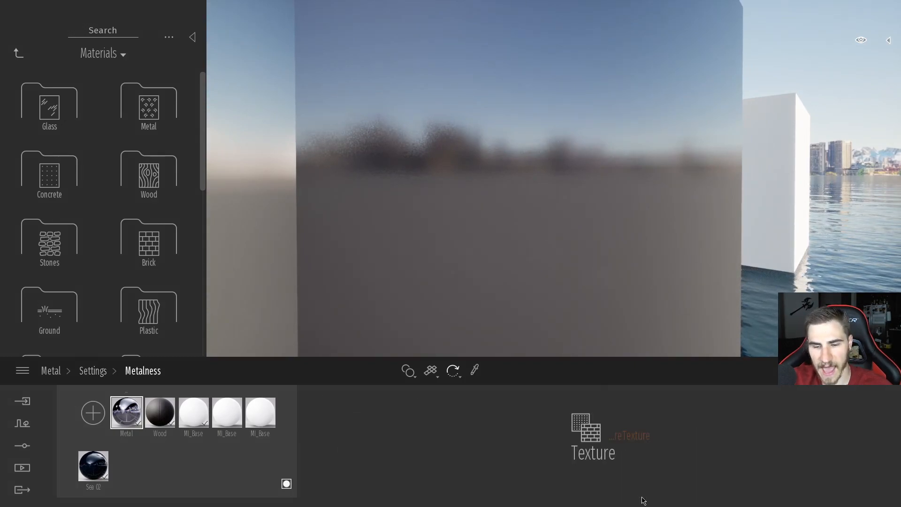
right_click(627, 443)
left_click(601, 353)
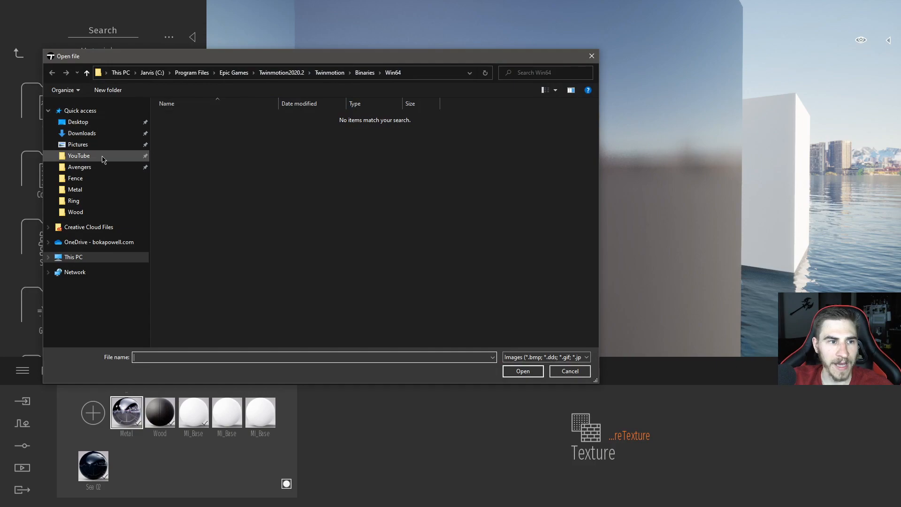
left_click(101, 190)
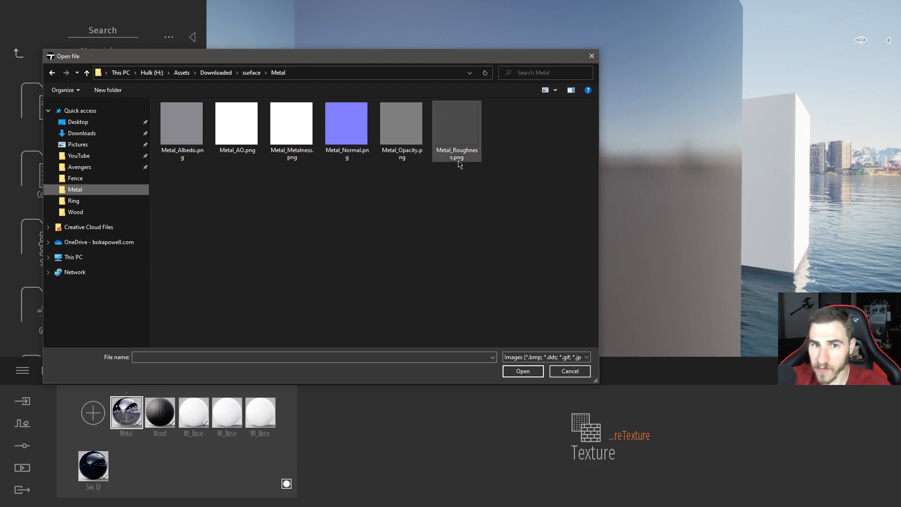
double_click(304, 139)
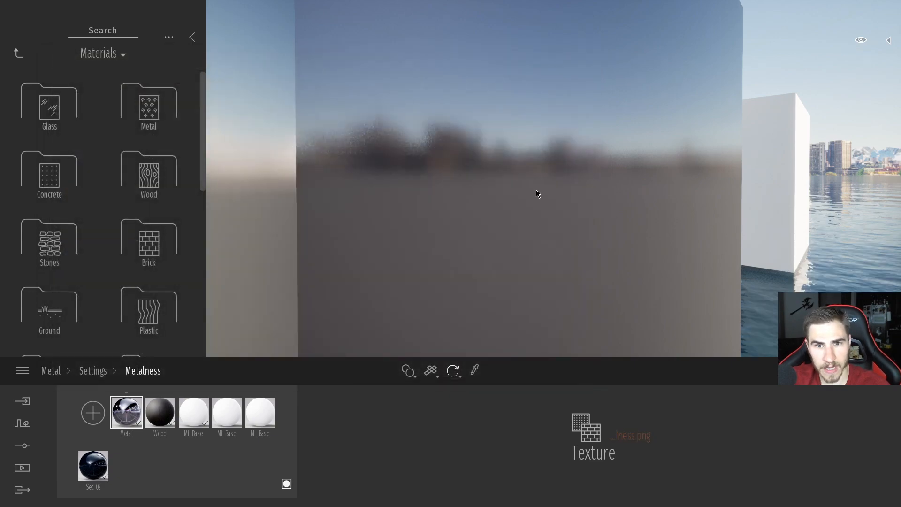
left_click(95, 374)
Lower the Metal material's Bump to 0% and restore it to 100% to compare the cube's surface
right_click_drag(423, 211, 347, 211)
key("w")
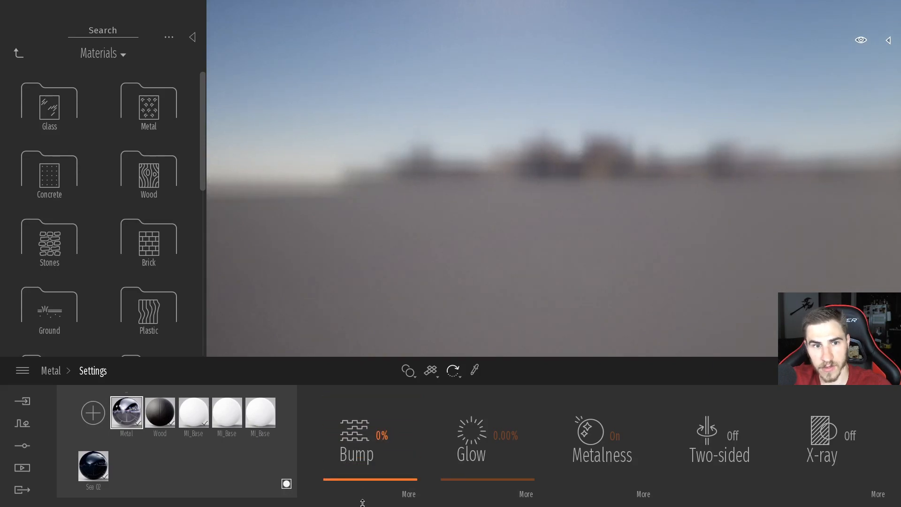
mouse_move(356, 361)
left_mouse_down()
mouse_move(346, 491)
mouse_move(350, 367)
left_mouse_up()
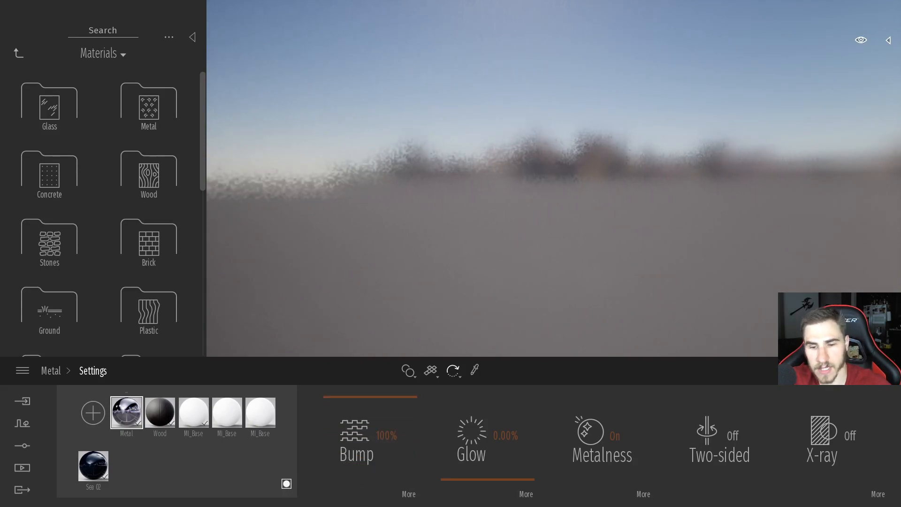
Examine the reflections on the Metal cube from several positions and compare it with the neighbouring Wood cube
key("a")
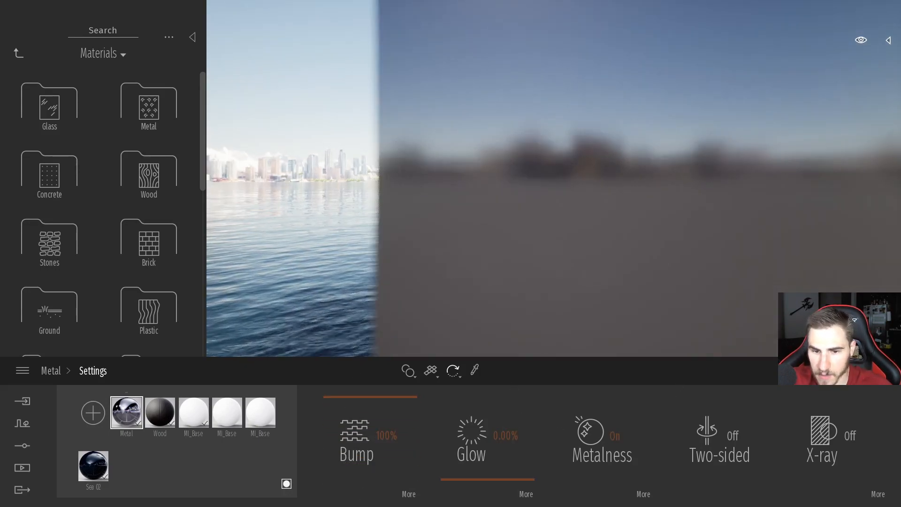
key("d")
key("s")
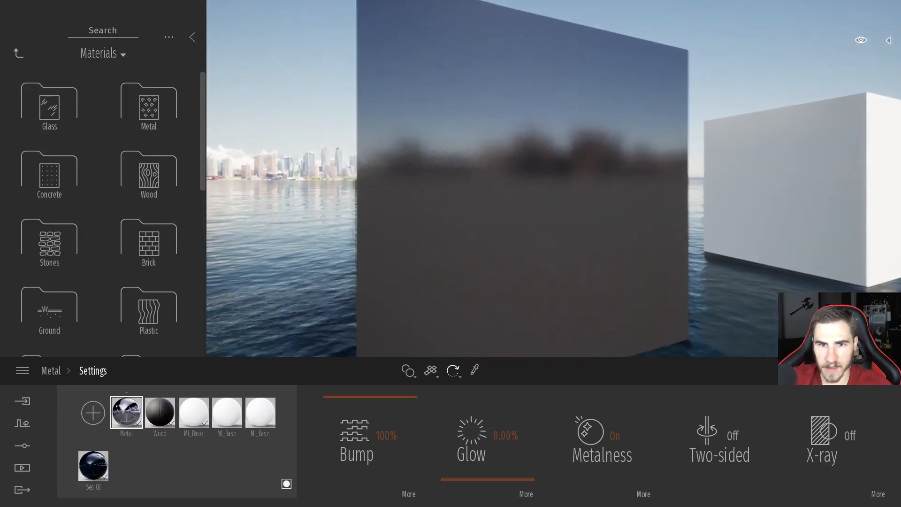
key("a")
key("d")
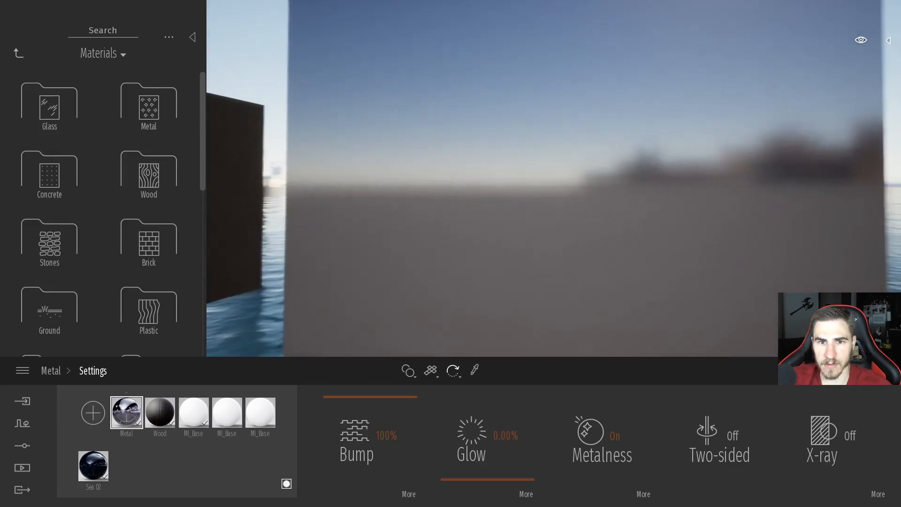
key("a")
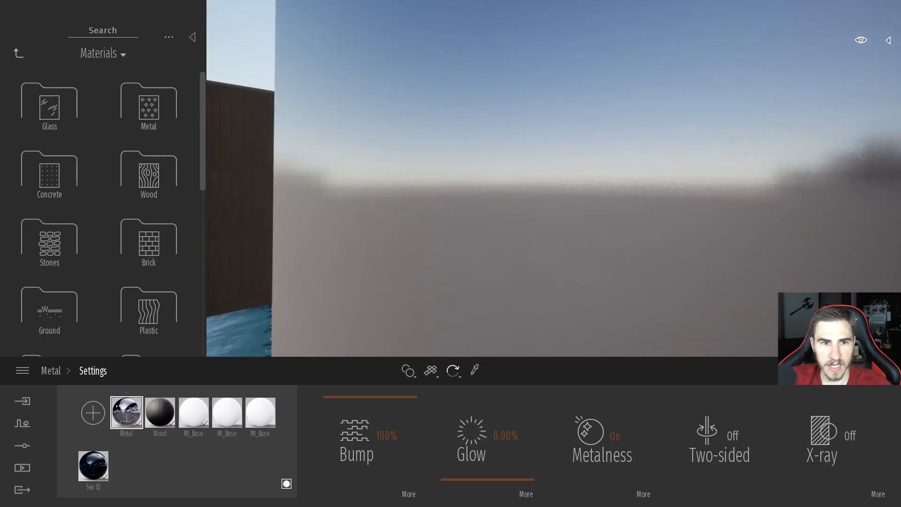
key("s")
key("s")
key("a")
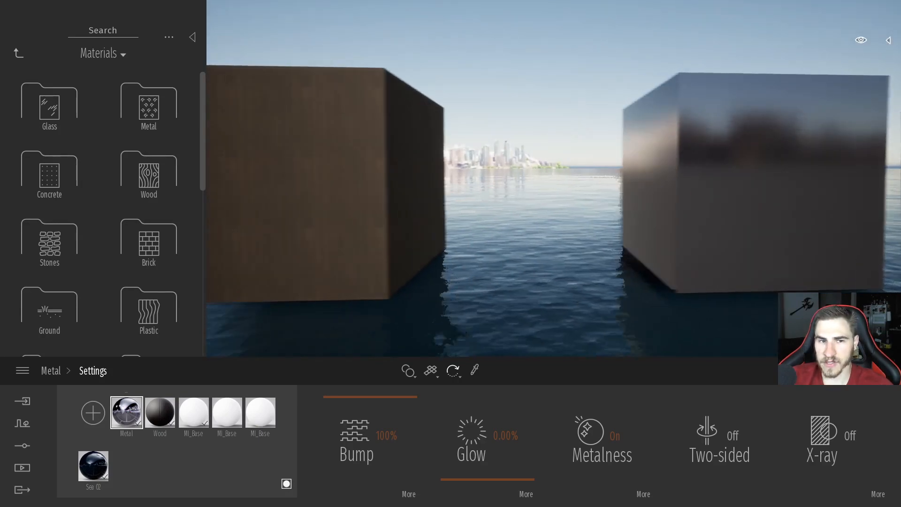
key("a")
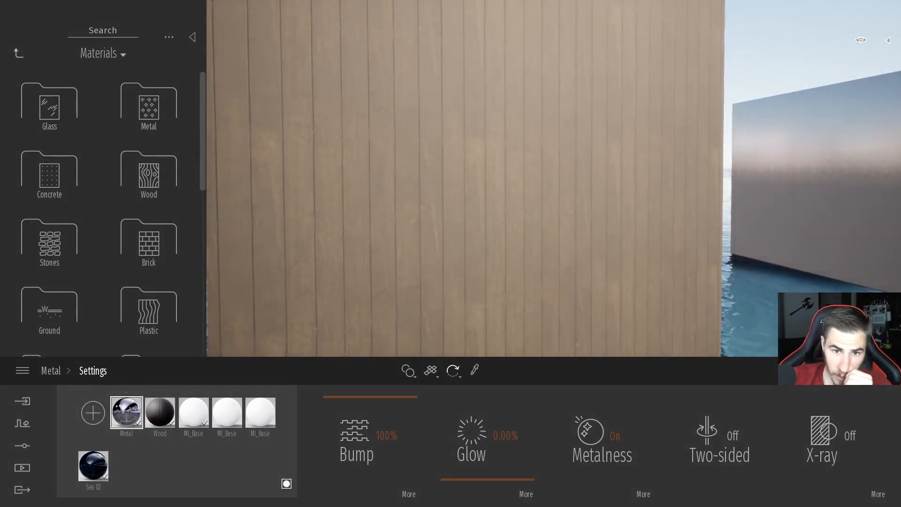
key("d")
key("w")
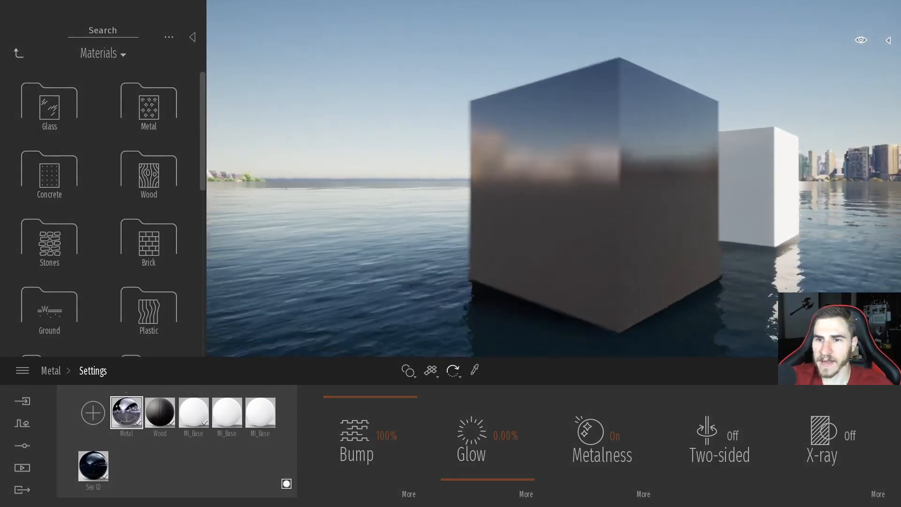
Create a new material for the white cube and rename it Fence
key("d")
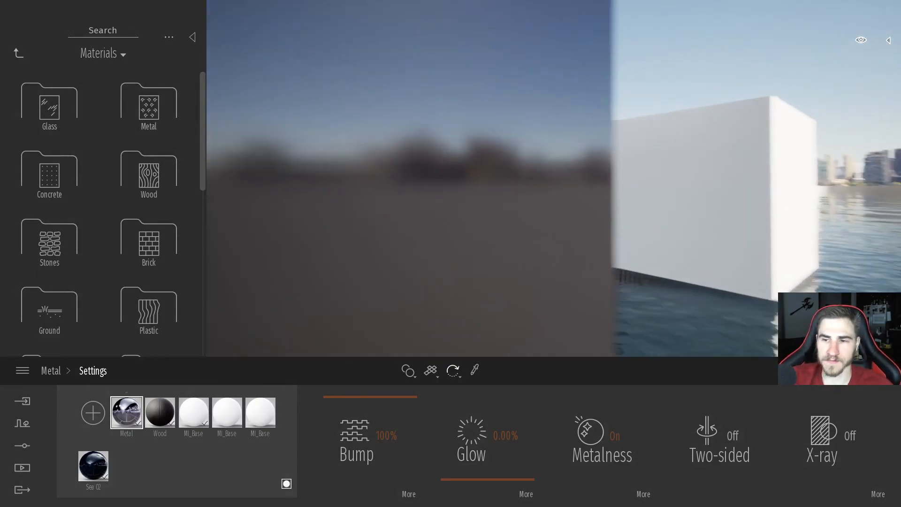
key("w")
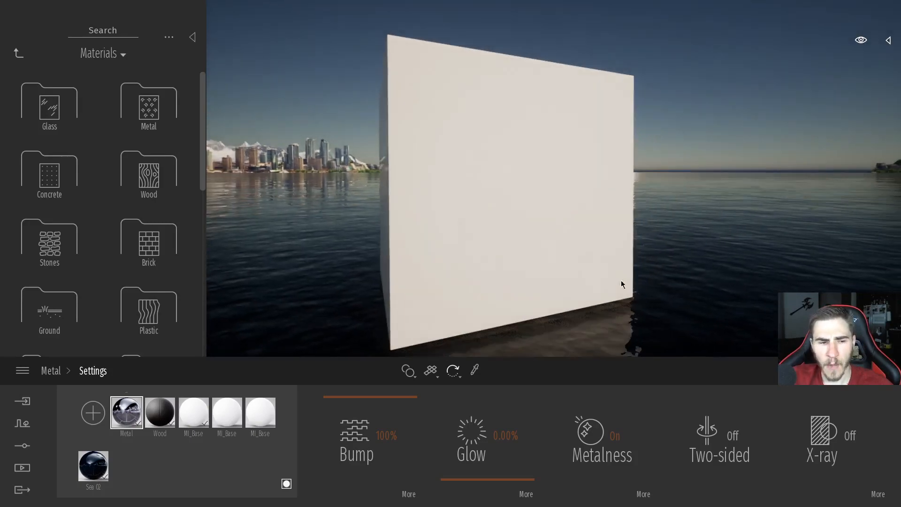
left_click(93, 414)
right_click(130, 422)
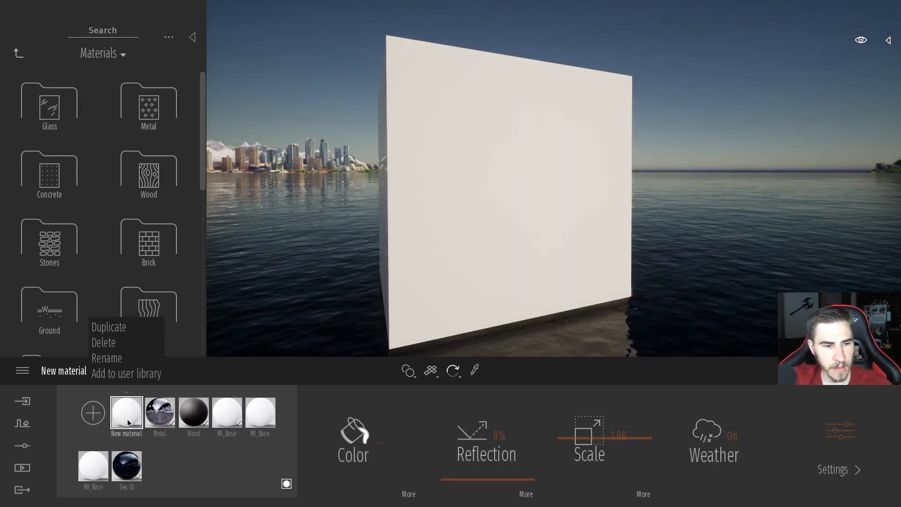
left_click(108, 360)
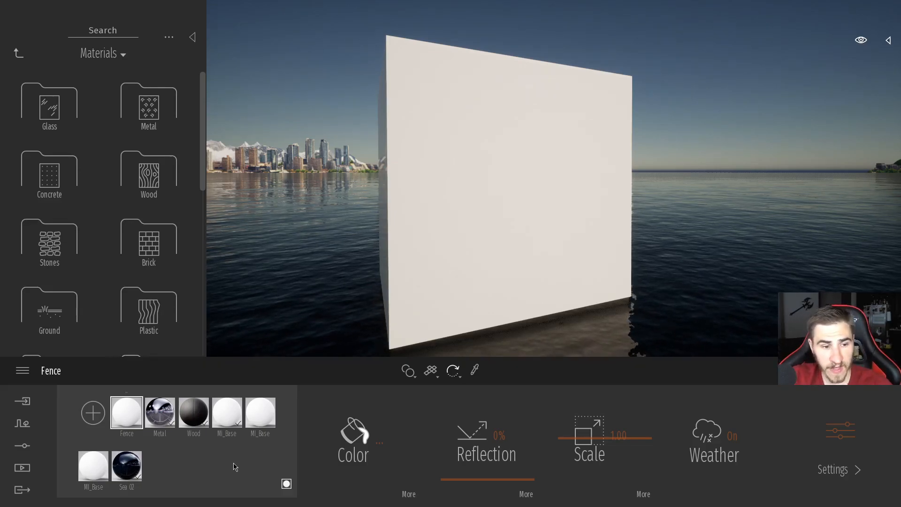
Apply the Fence material to the white cube and view the cube from several positions
mouse_move(449, 275)
right_mouse_down()
mouse_move(323, 276)
mouse_move(453, 276)
right_mouse_up()
right_click_drag(413, 229, 553, 229)
key("d")
key("a")
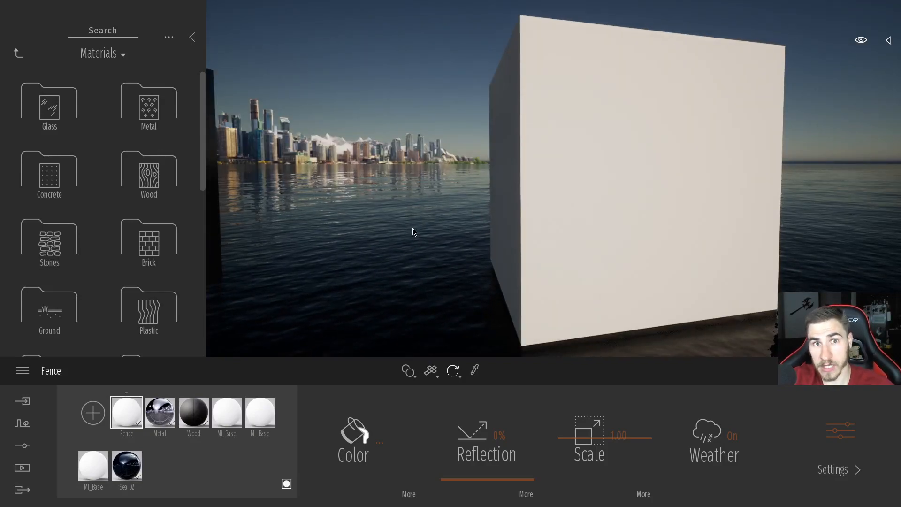
right_click_drag(402, 235, 477, 227)
key("w")
key("a")
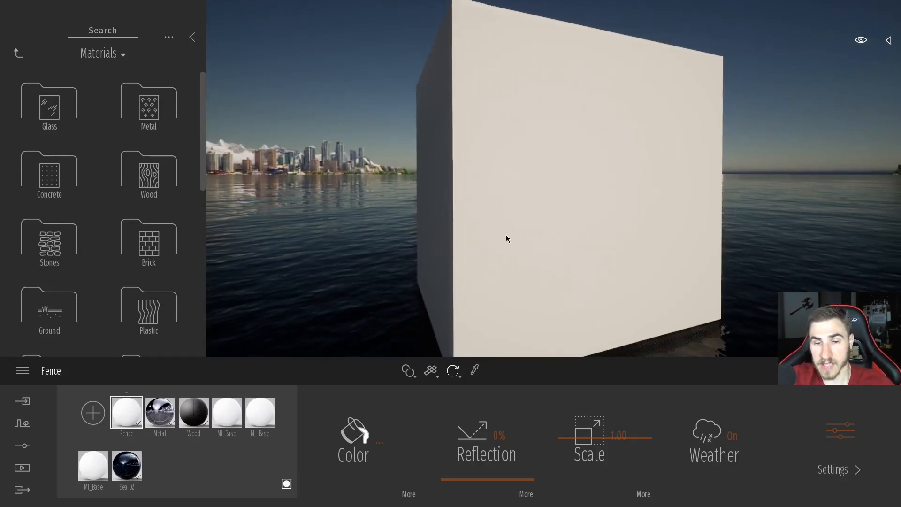
key("w")
right_click_drag(587, 267, 601, 262)
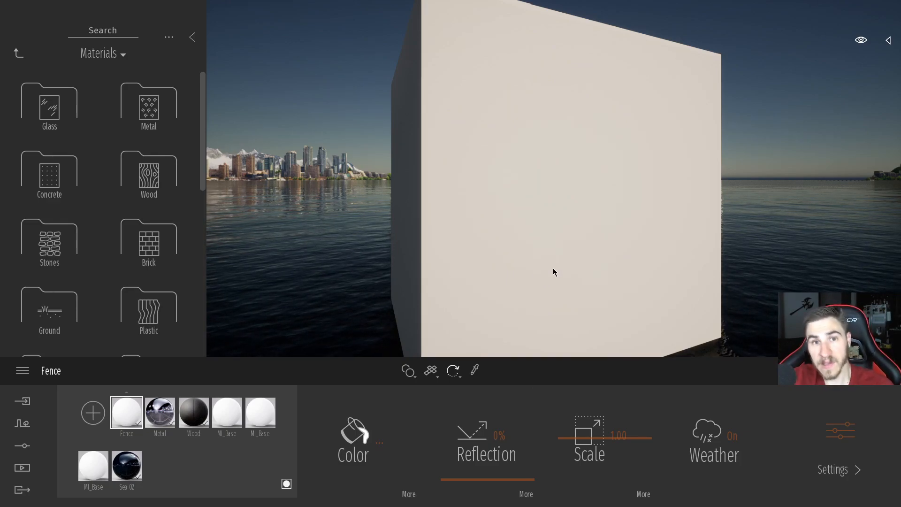
mouse_move(473, 258)
right_mouse_down()
mouse_move(493, 260)
mouse_move(474, 258)
right_mouse_up()
key("s")
mouse_move(525, 271)
right_mouse_down()
mouse_move(536, 260)
mouse_move(523, 269)
right_mouse_up()
key("w")
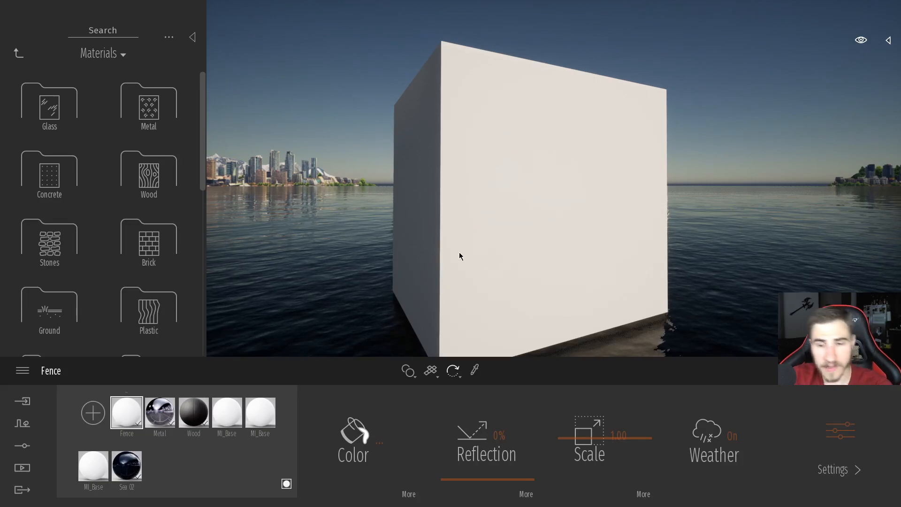
Load Fence_Albedo.png from the Fence folder as the Fence material's color texture
left_click(408, 495)
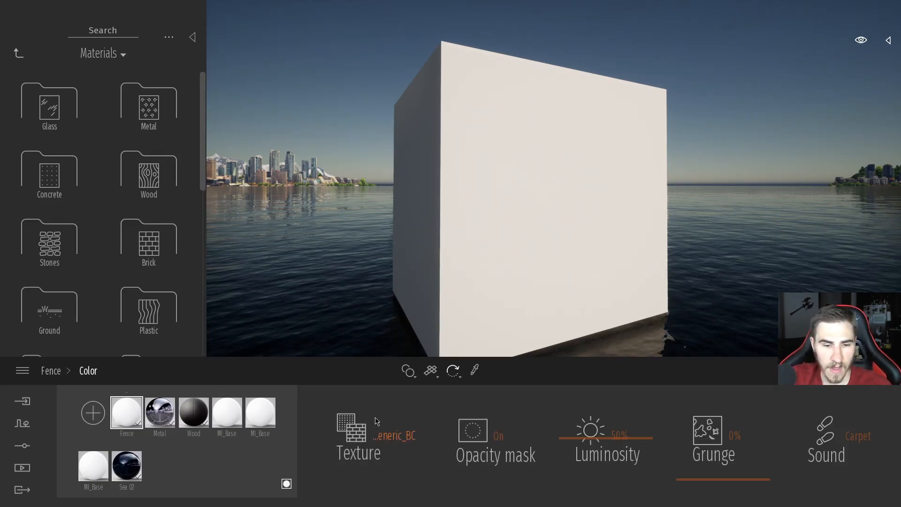
left_click(401, 433)
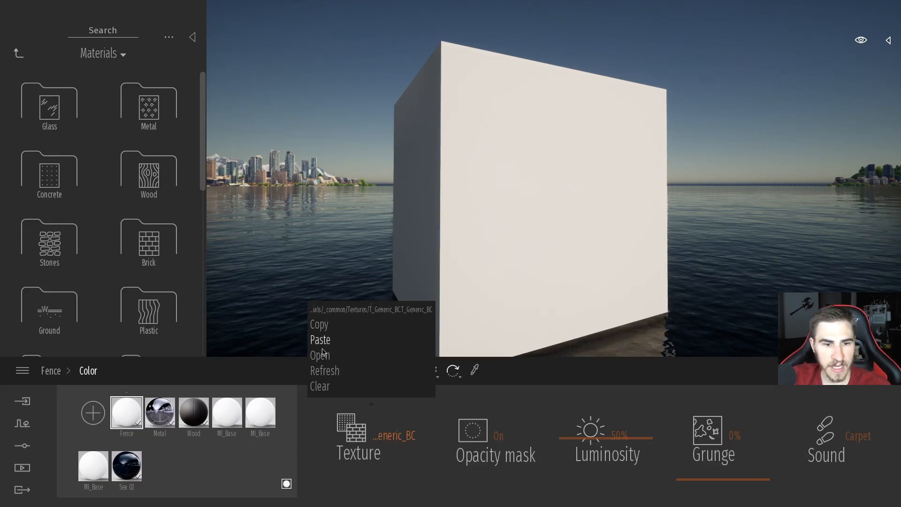
left_click(336, 362)
left_click(252, 72)
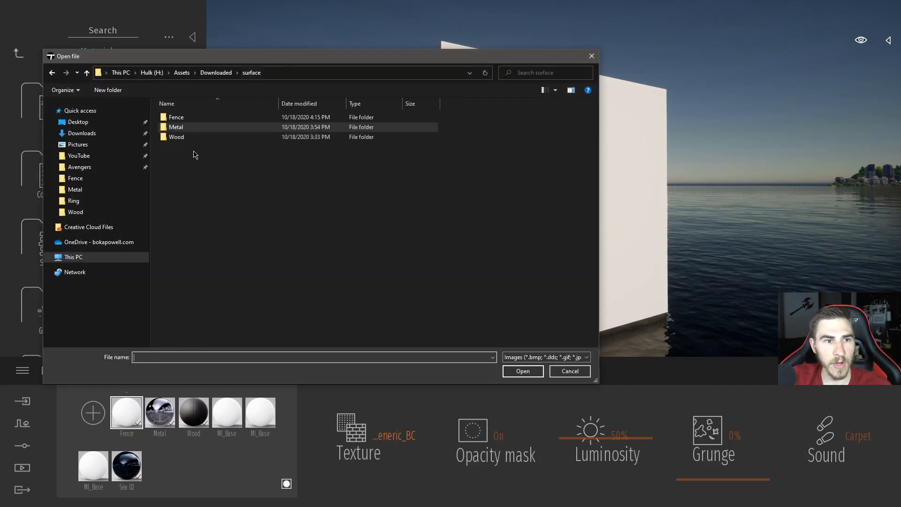
double_click(176, 118)
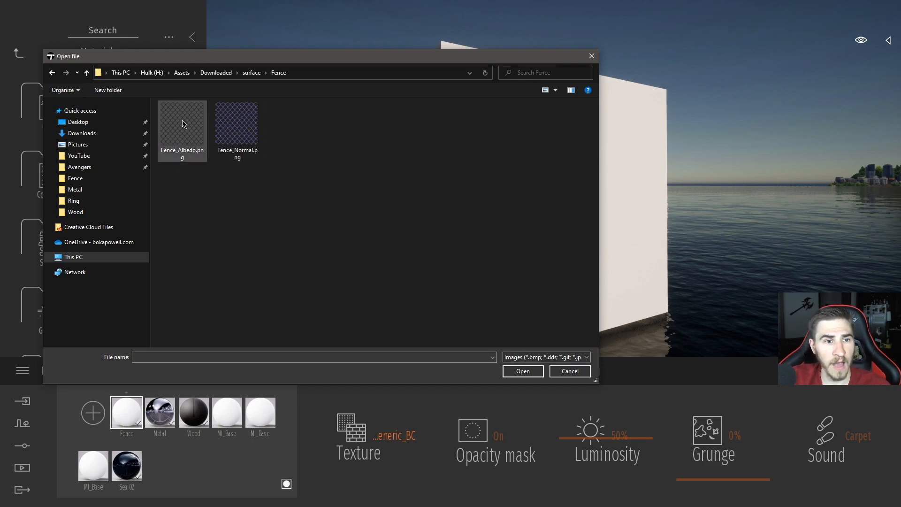
double_click(193, 145)
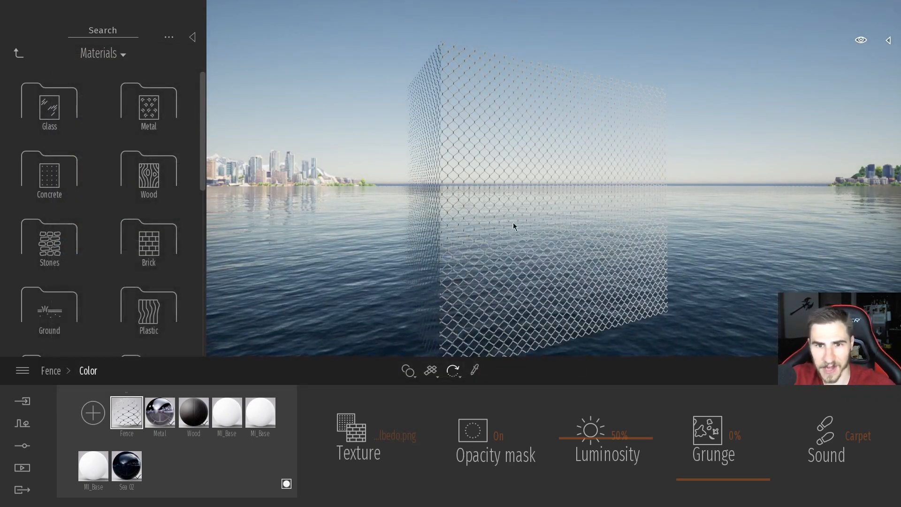
Examine the see-through chain-link texture on the Fence cube from near and far, including beside the Metal cube
key("w")
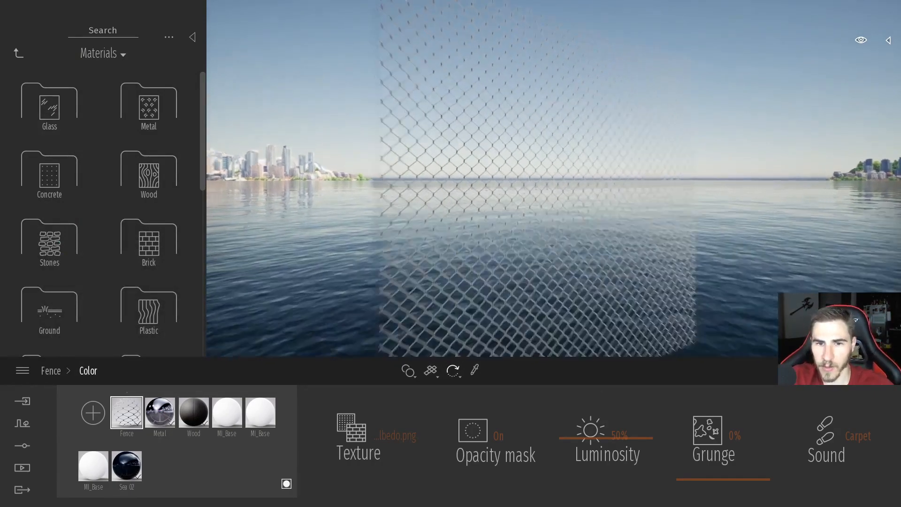
key("s")
key("a")
key("s")
key("d")
key("a")
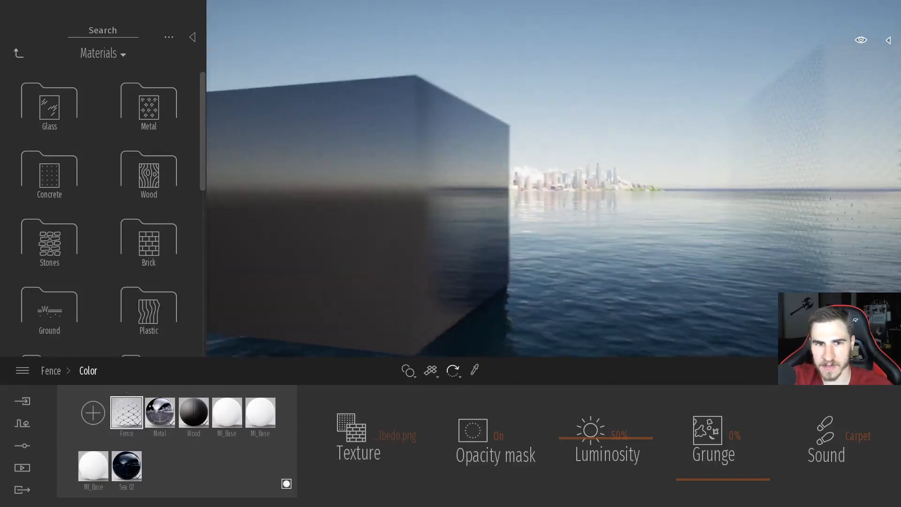
key("w")
key("d")
key("a")
key("d")
key("d")
key("w")
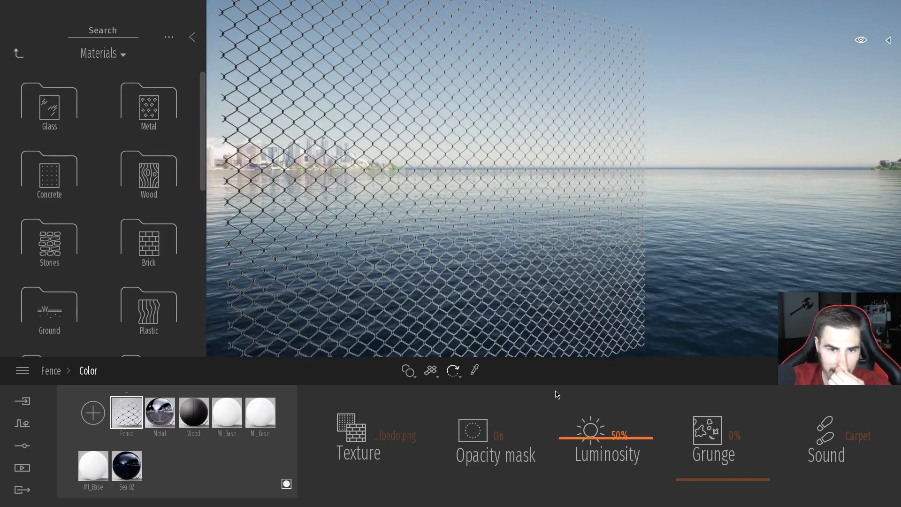
key("a")
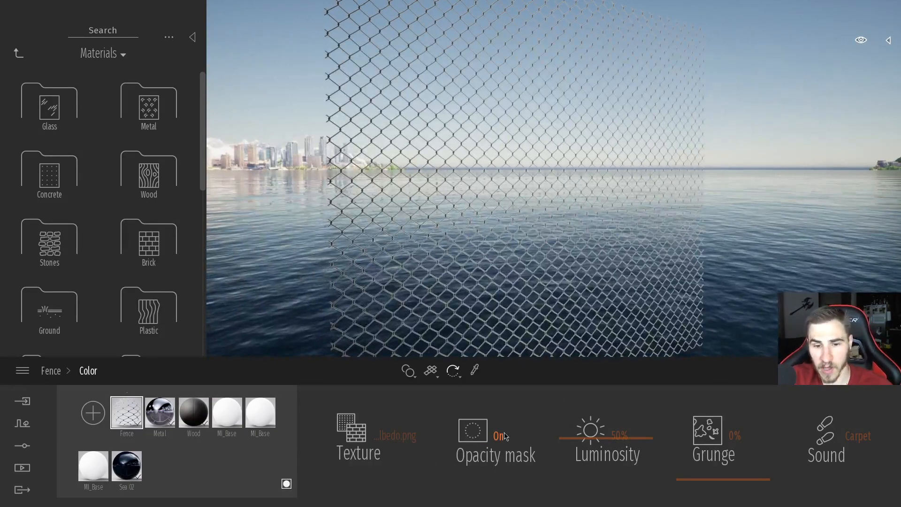
Turn off the Opacity mask for the Fence material and examine the cube's faces from several positions
left_click(473, 461)
key("w")
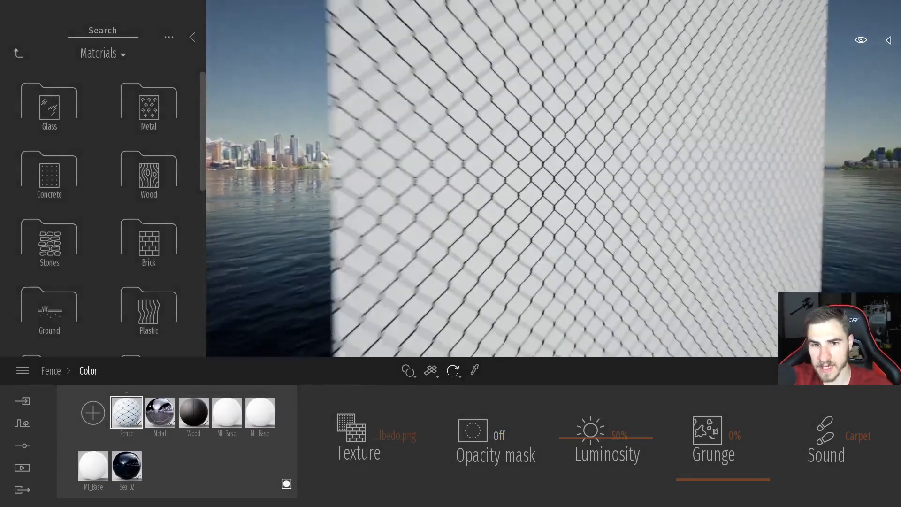
key("a")
key("s")
key("d")
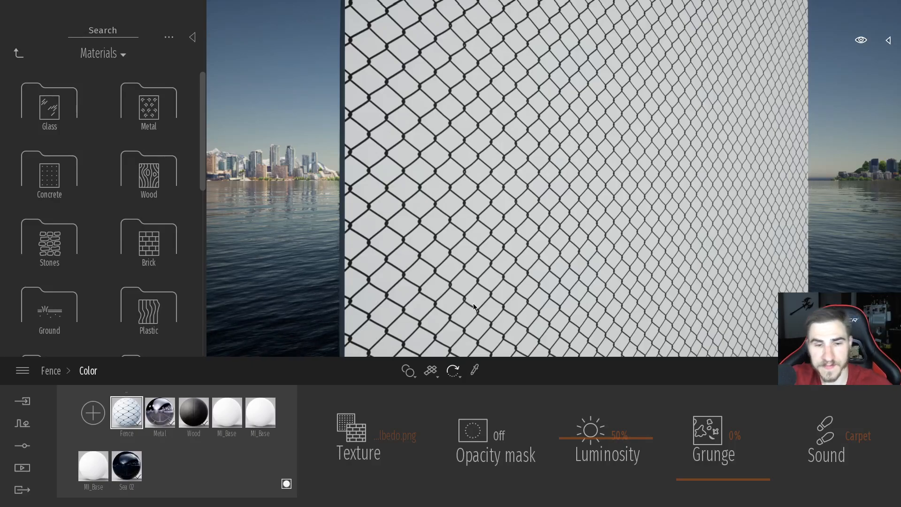
key("a")
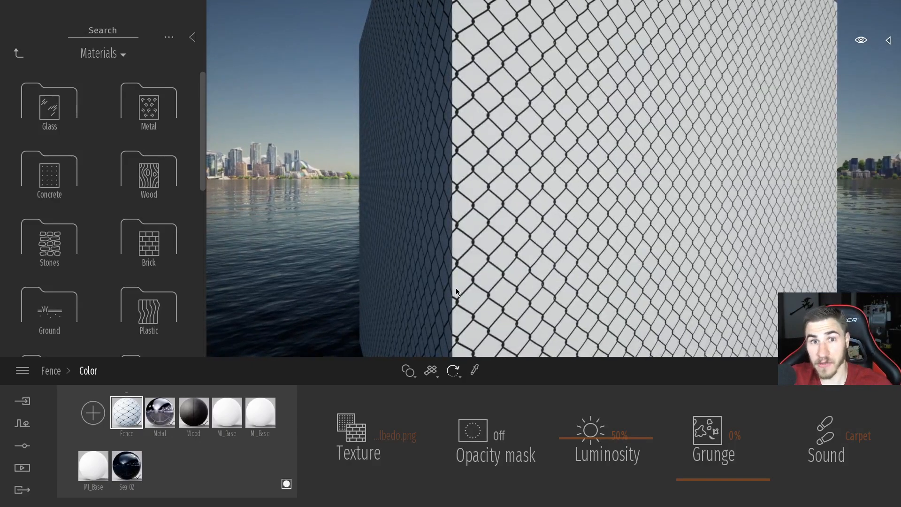
key("d")
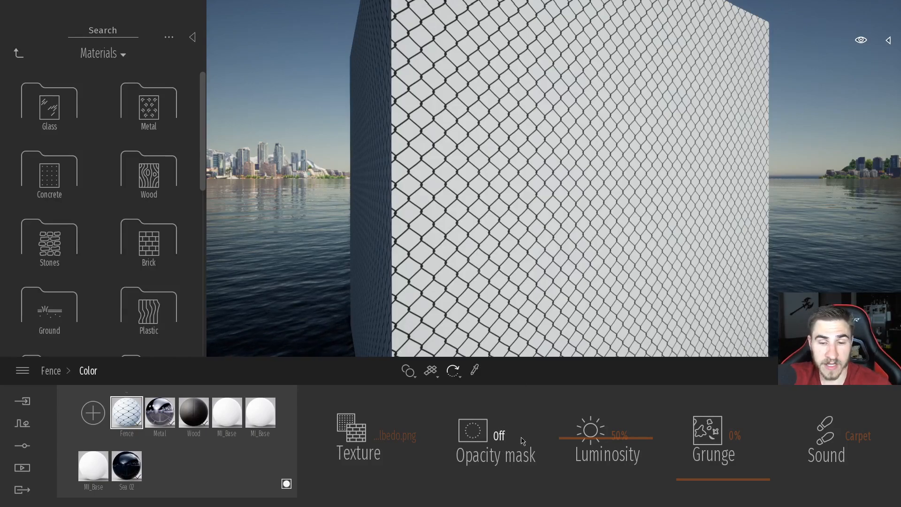
key("w")
key("d")
key("s")
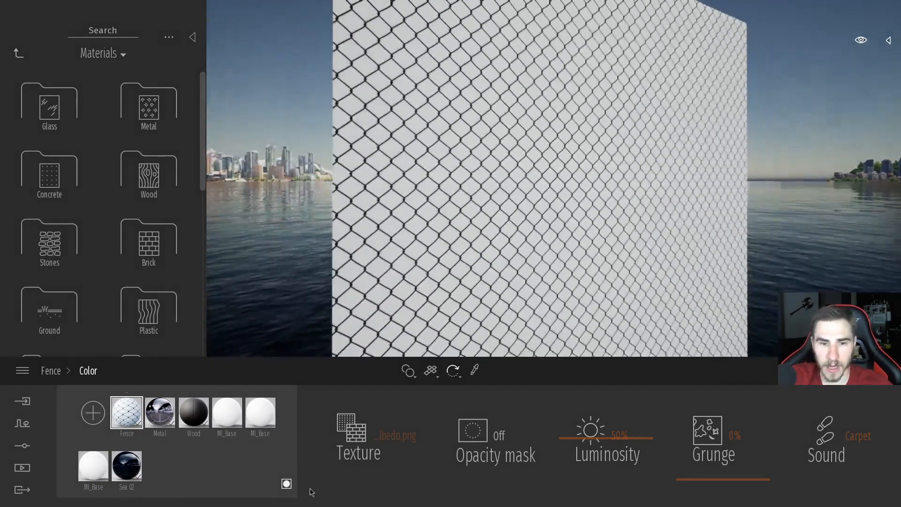
Switch to Photoshop and compare the Fence_Albedo.jpg image with its layer mask disabled and enabled
key("super")
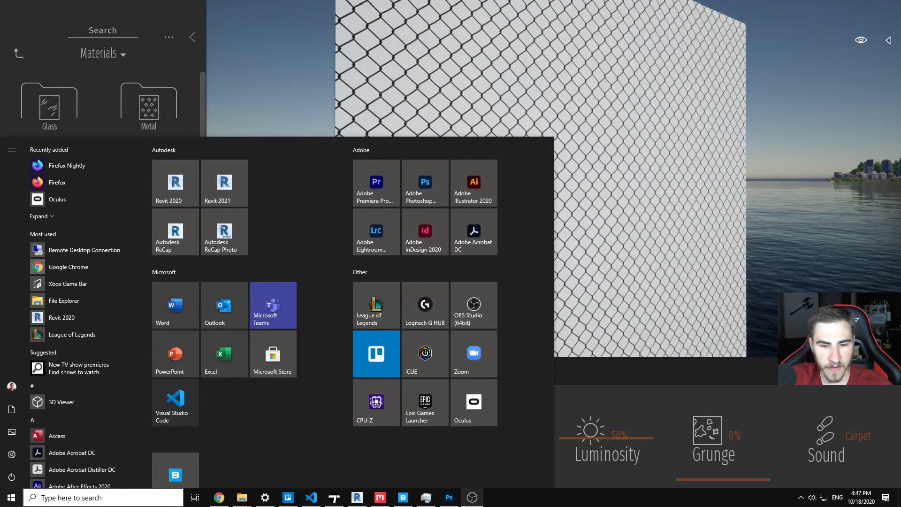
left_click(444, 501)
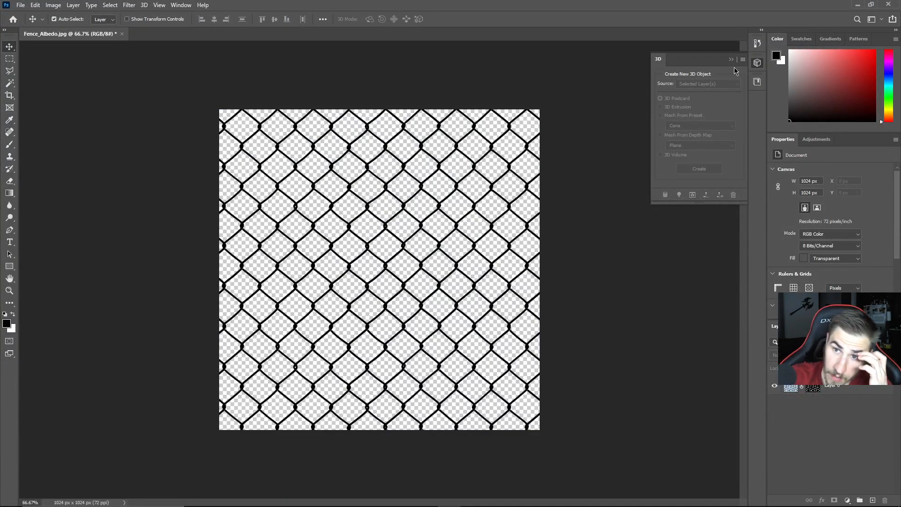
left_click(731, 60)
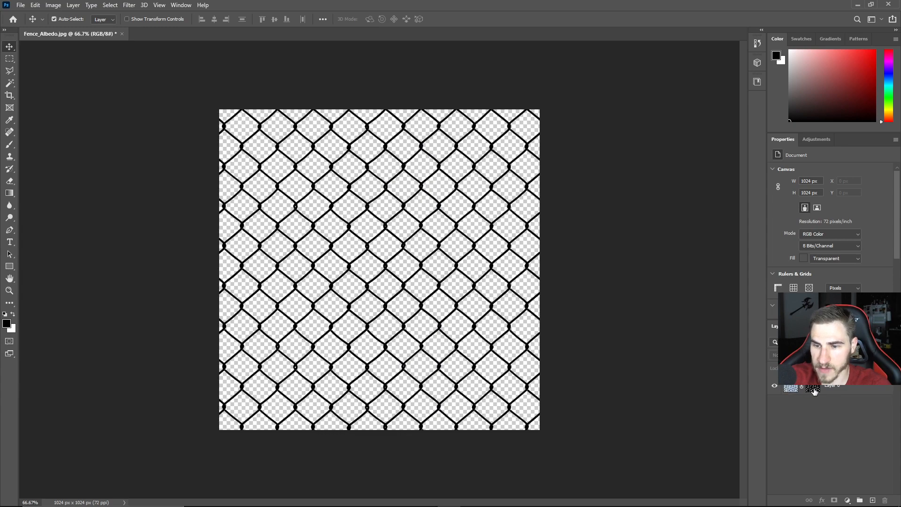
left_click(816, 392, "shift")
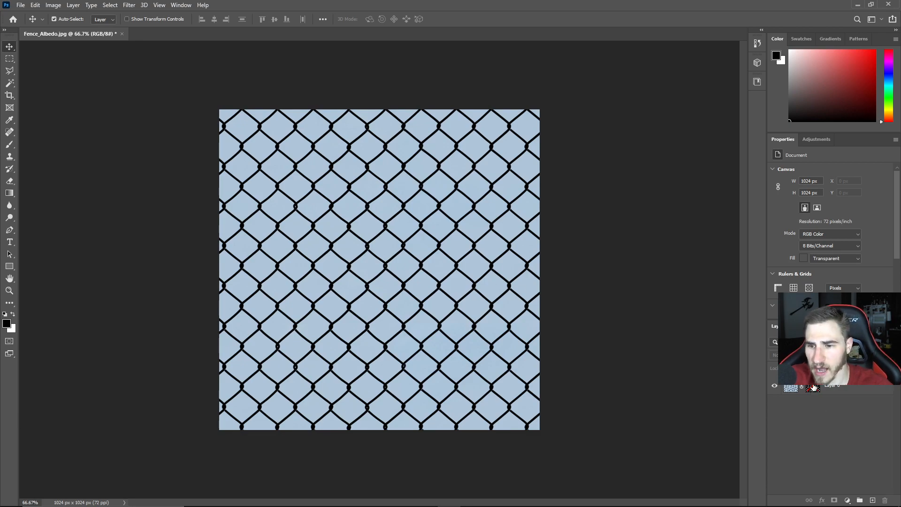
left_click(816, 390, "shift")
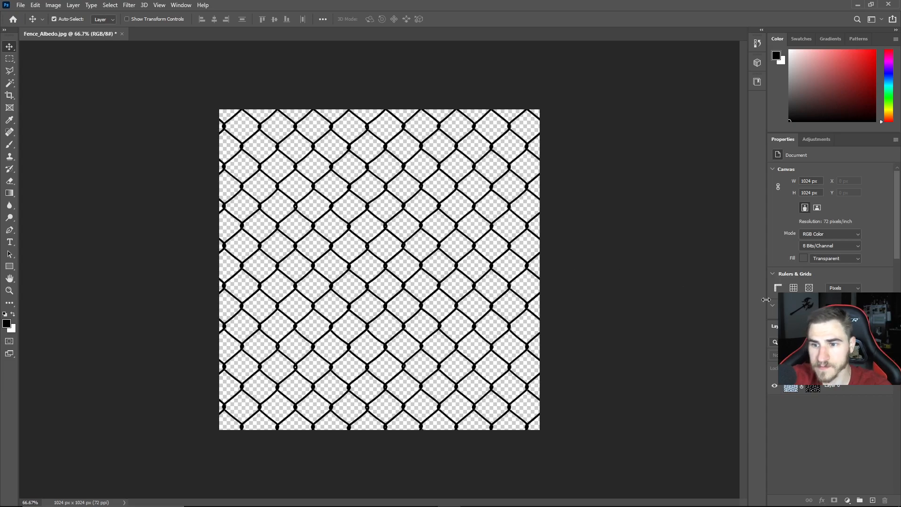
Inspect the fence image's color channels and document properties, then return to its layers
left_click(804, 326)
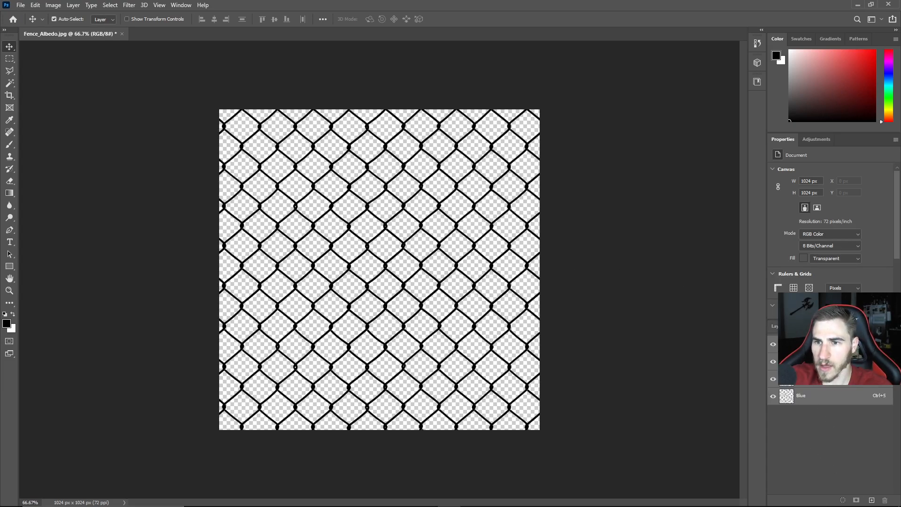
left_click(780, 326)
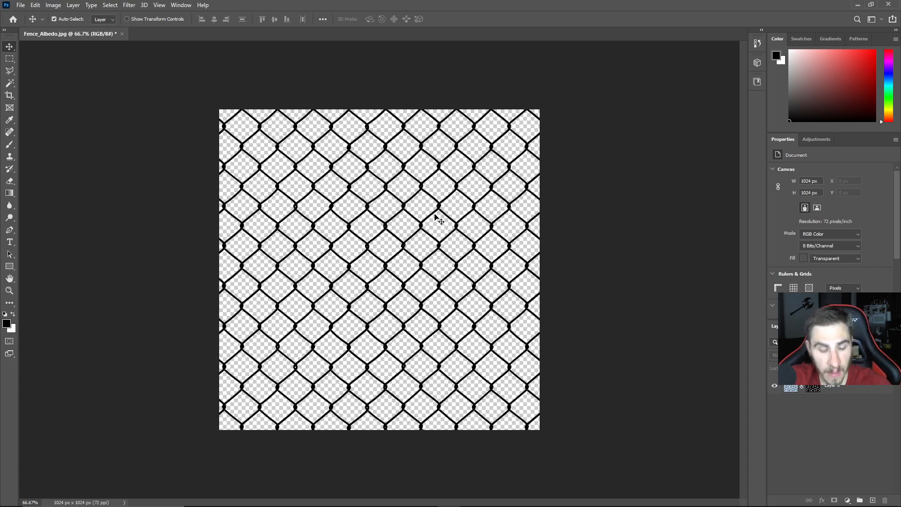
scroll(811, 221, "down", 3)
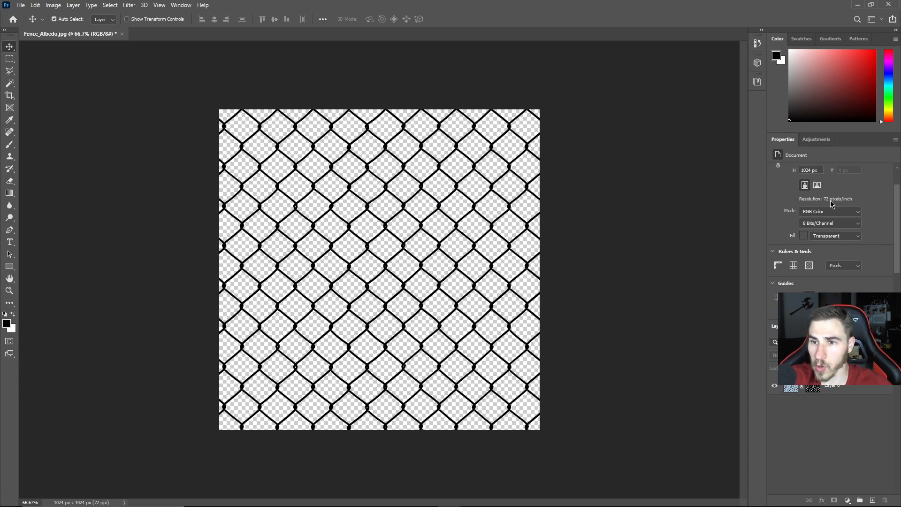
scroll(816, 305, "up", 3)
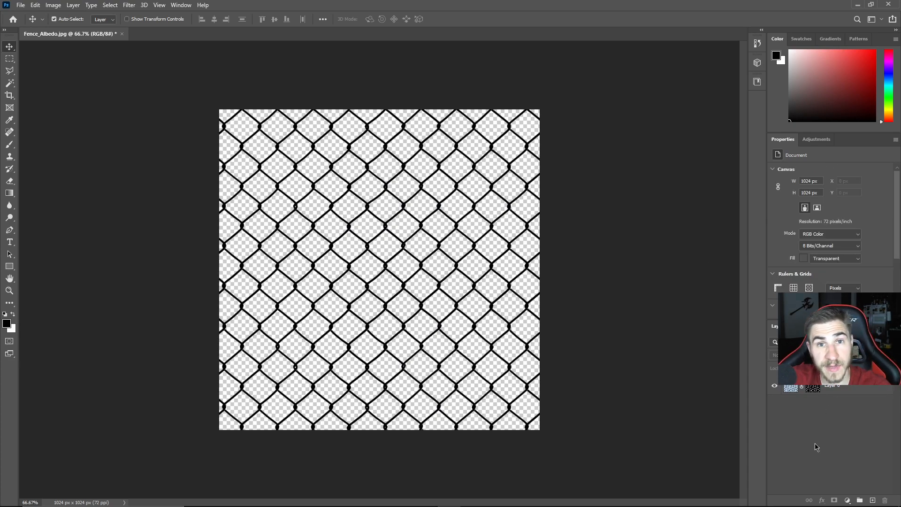
left_click(804, 326)
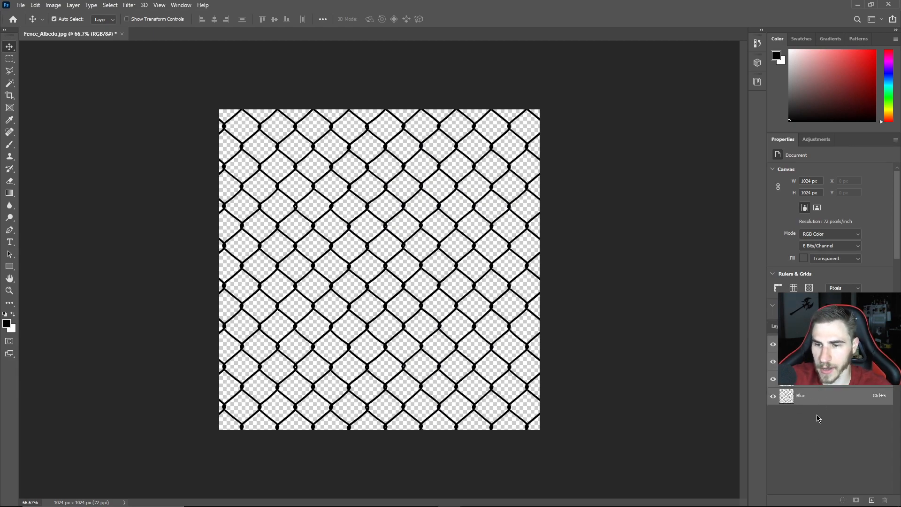
left_click(775, 326)
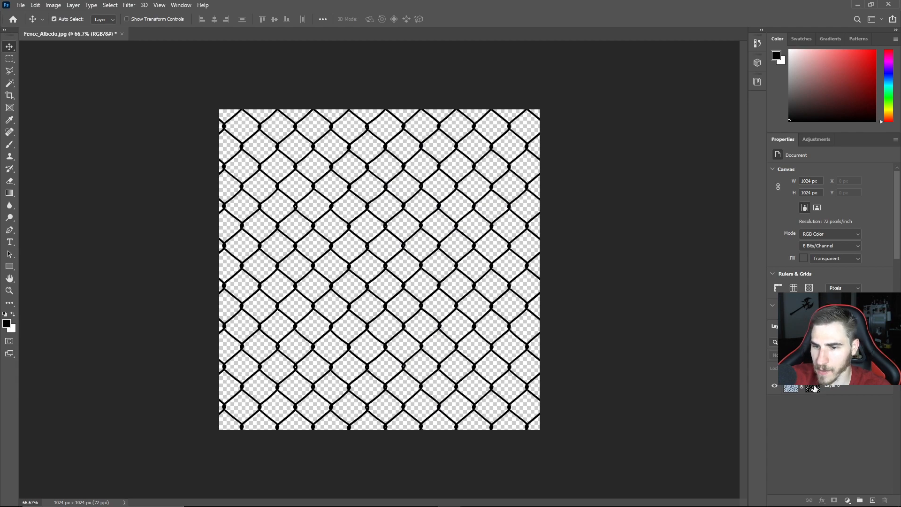
Select the fence layer's mask, show its channel as a red overlay and hide it again
left_click(816, 388)
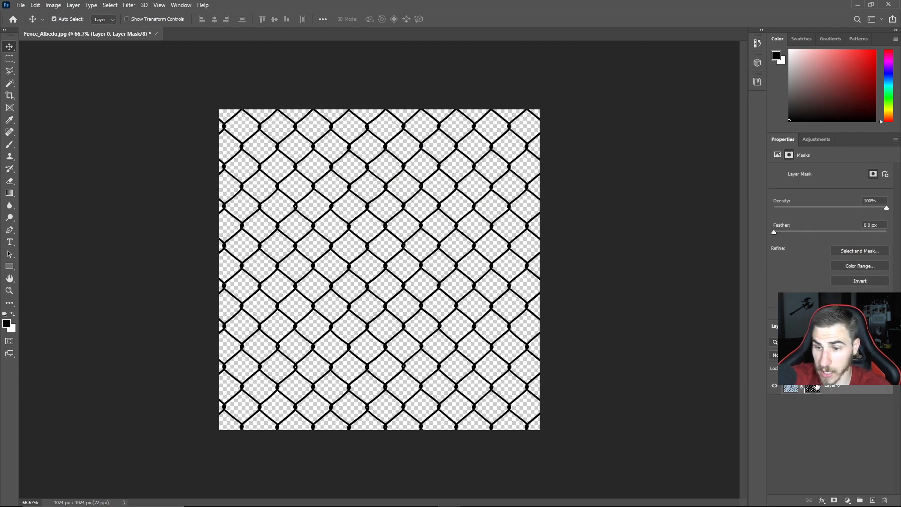
left_click(804, 326)
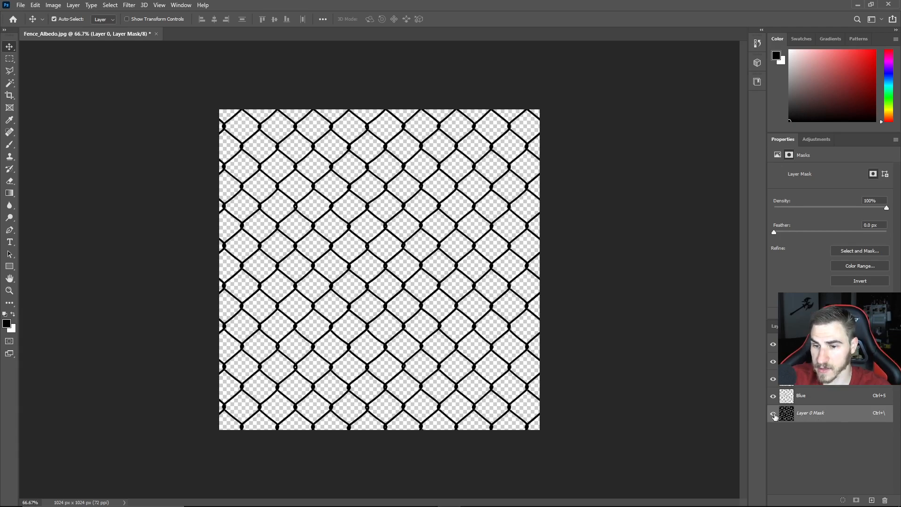
left_click(774, 413)
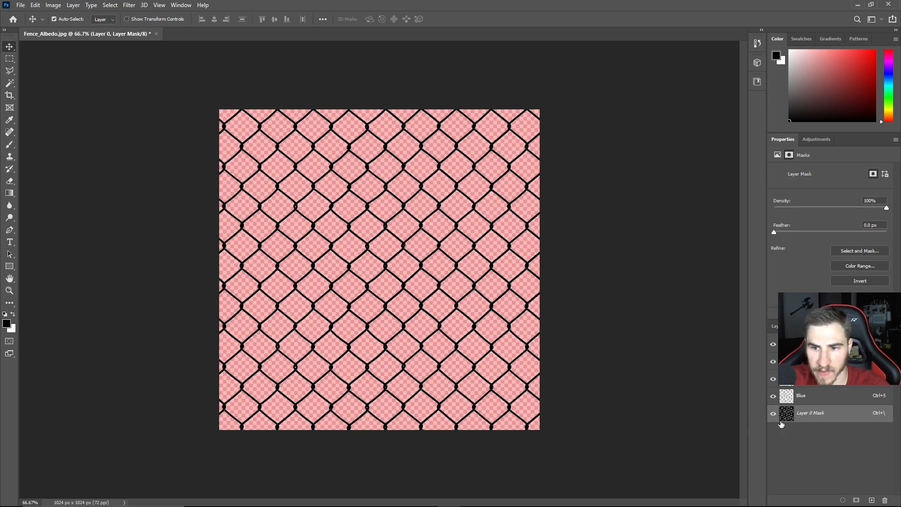
left_click(774, 413)
left_click(779, 327)
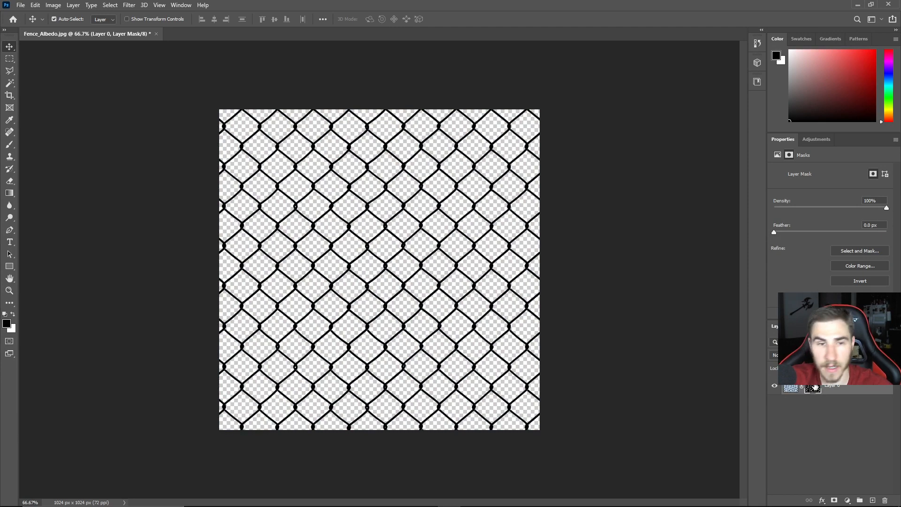
Switch back to Twinmotion, turn on the Fence material's Opacity mask and examine the cube from near and far
left_click(855, 4)
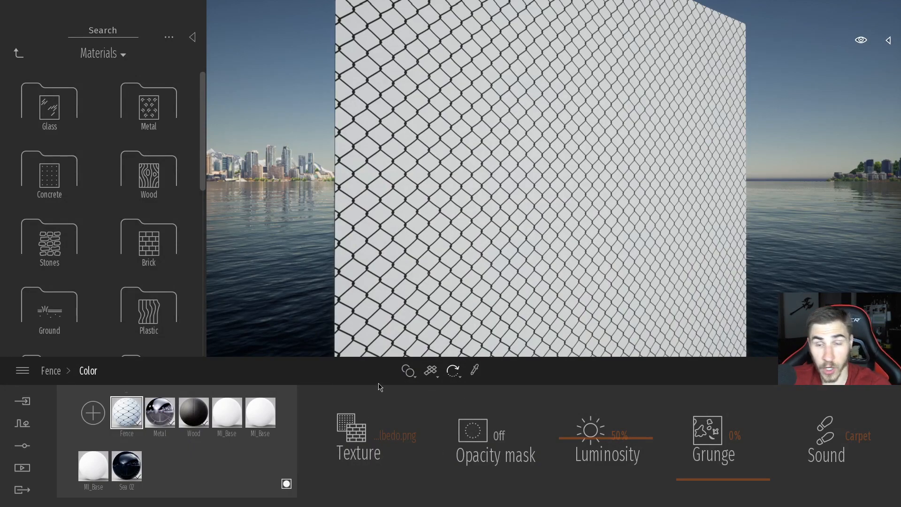
left_click(486, 440)
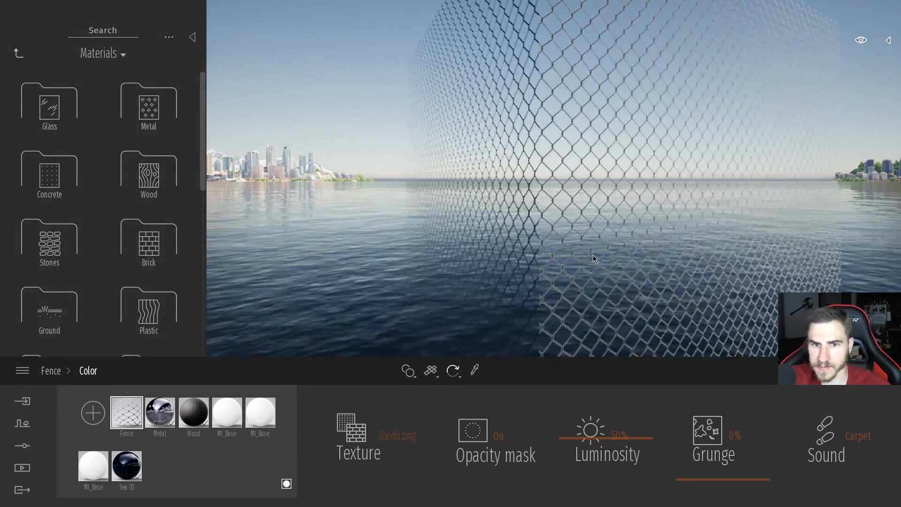
key("a")
left_click(647, 260)
key("d")
left_click(826, 151)
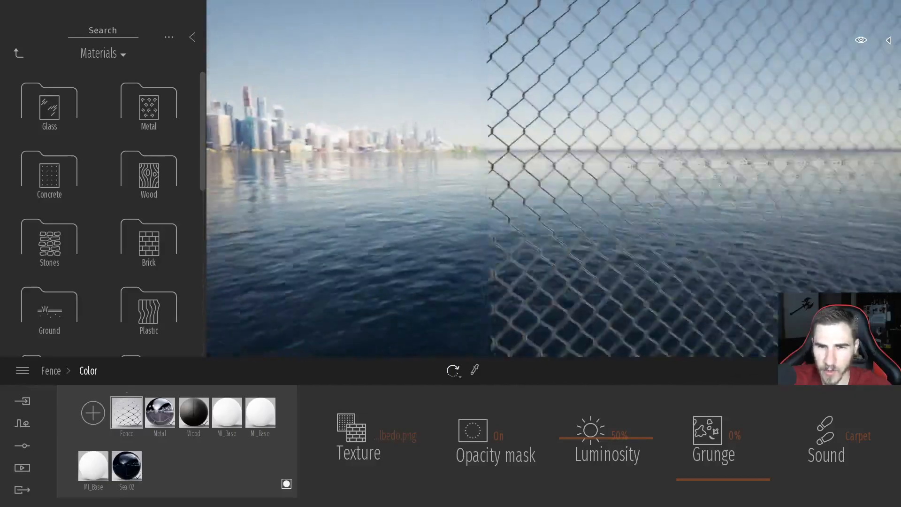
key("w")
key("s")
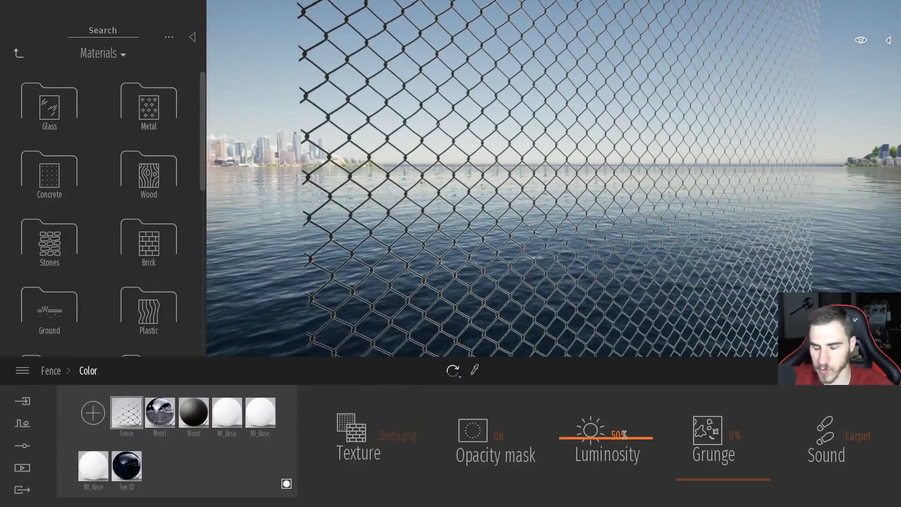
Load Fence_Albedo.png from the Fence folder as the Fence material's reflection texture
left_click(60, 374)
left_click(496, 435)
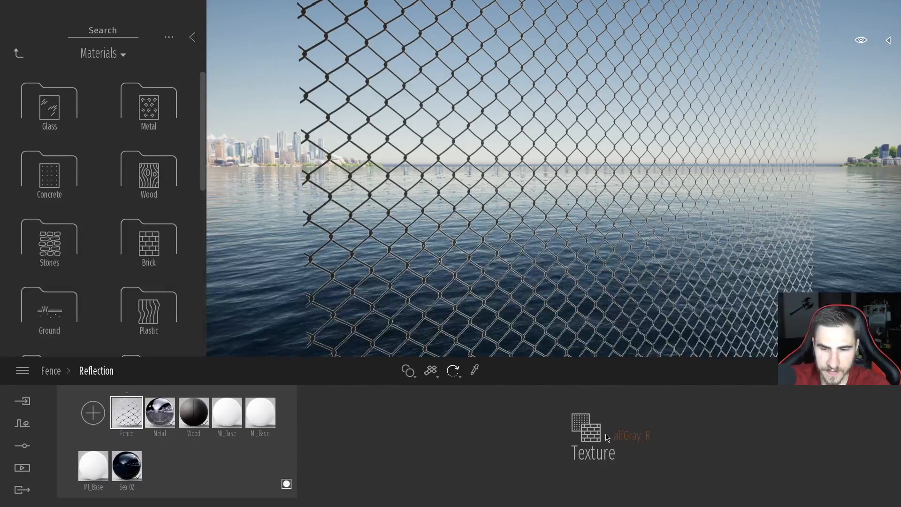
right_click(629, 441)
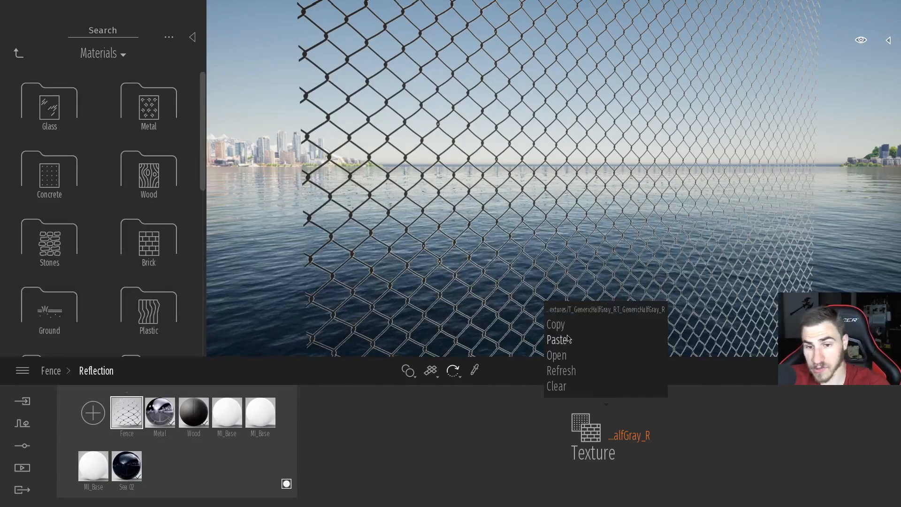
left_click(557, 356)
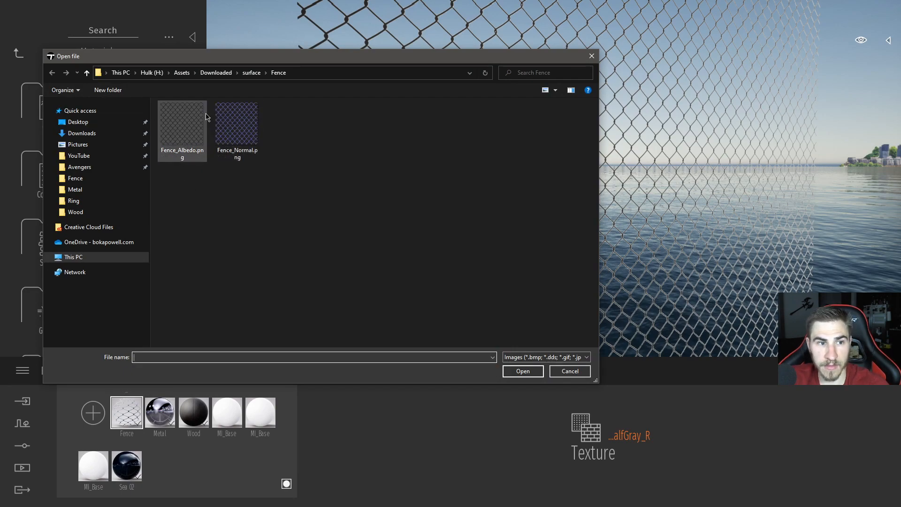
double_click(195, 136)
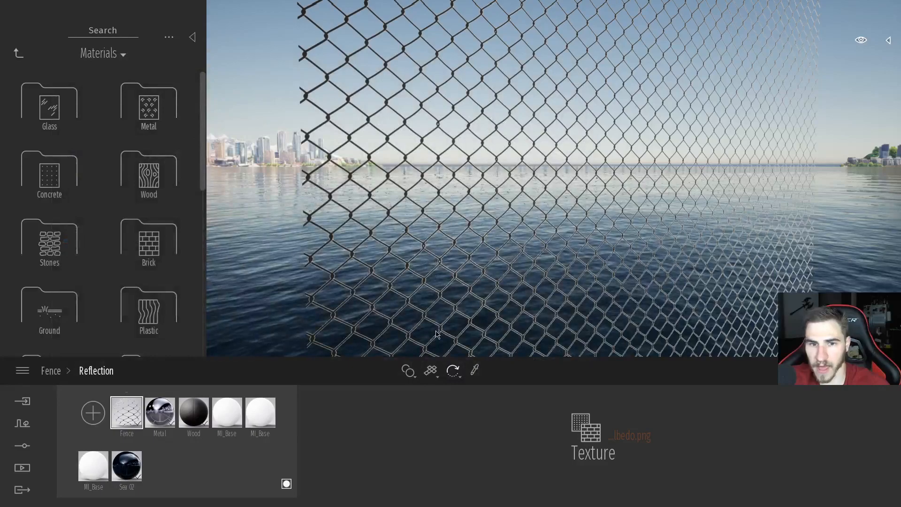
Set the Fence material's Reflection to 50% and view the cube from several distances
left_click(53, 370)
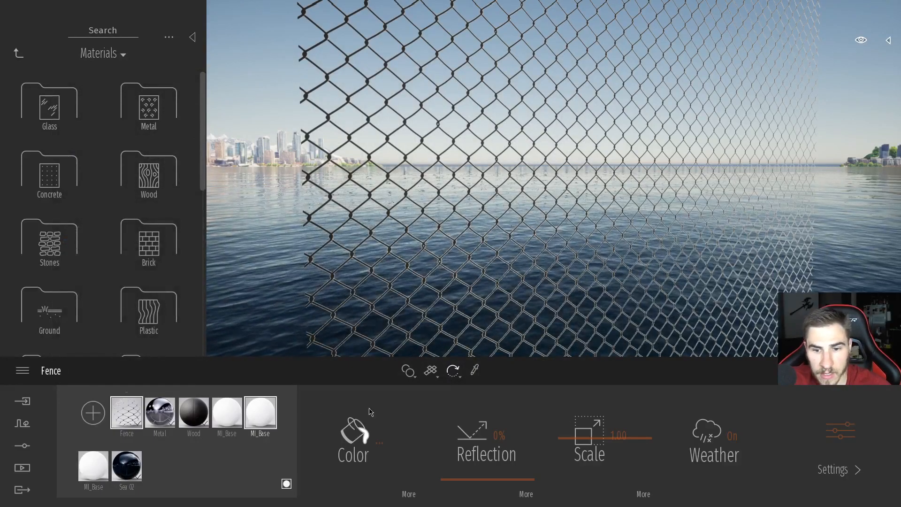
left_click(499, 438)
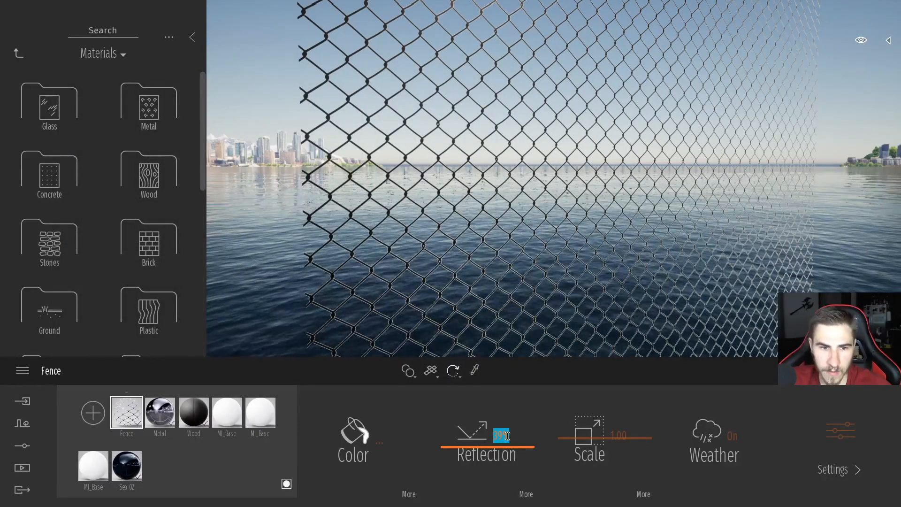
key("s")
right_click_drag(459, 263, 505, 257)
key("a")
key("w")
key("s")
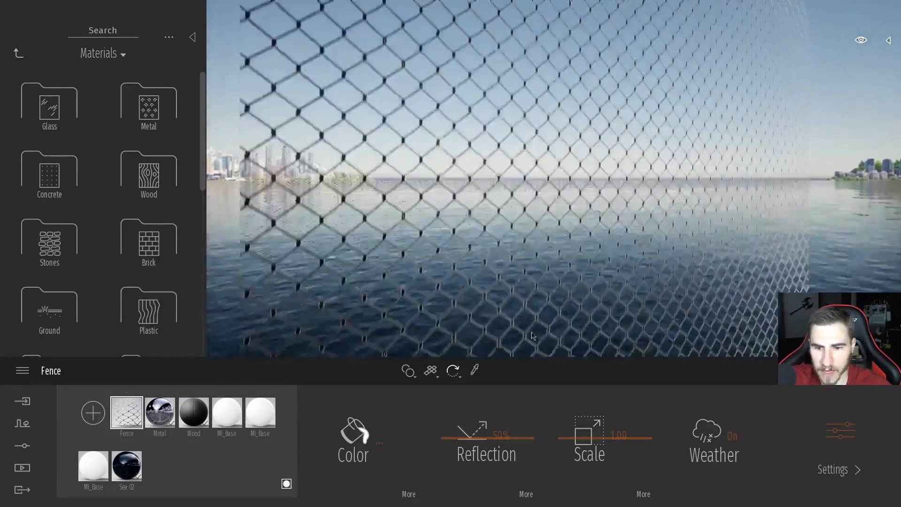
Load Fence_Normal.png as the Fence material's bump texture and inspect the wires up close
left_click(839, 444)
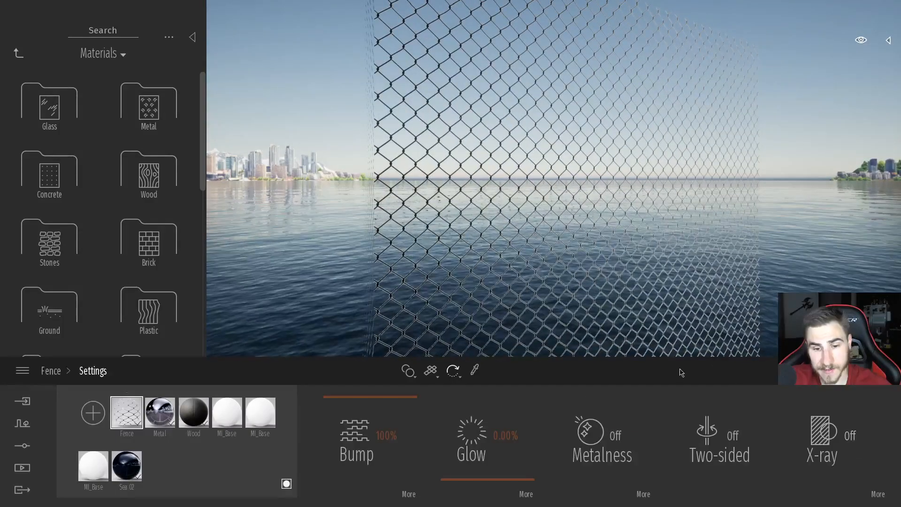
left_click(409, 494)
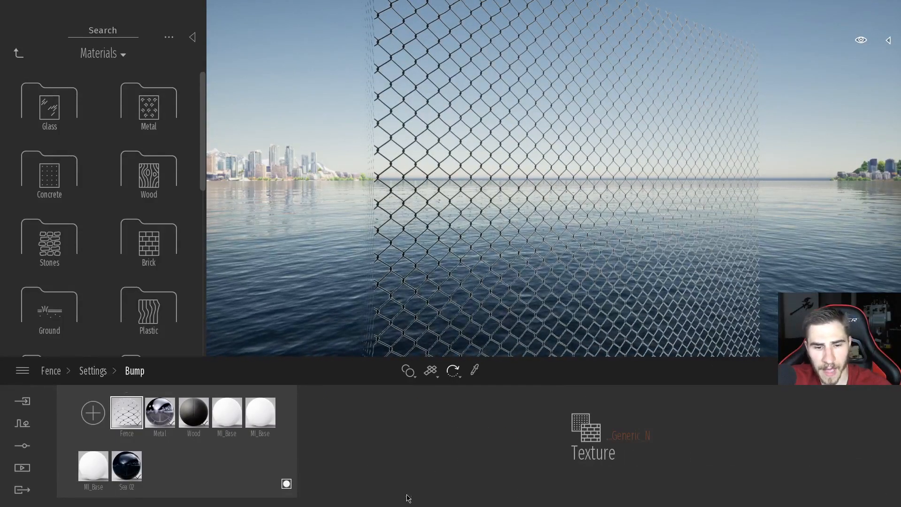
right_click(626, 443)
left_click(554, 355)
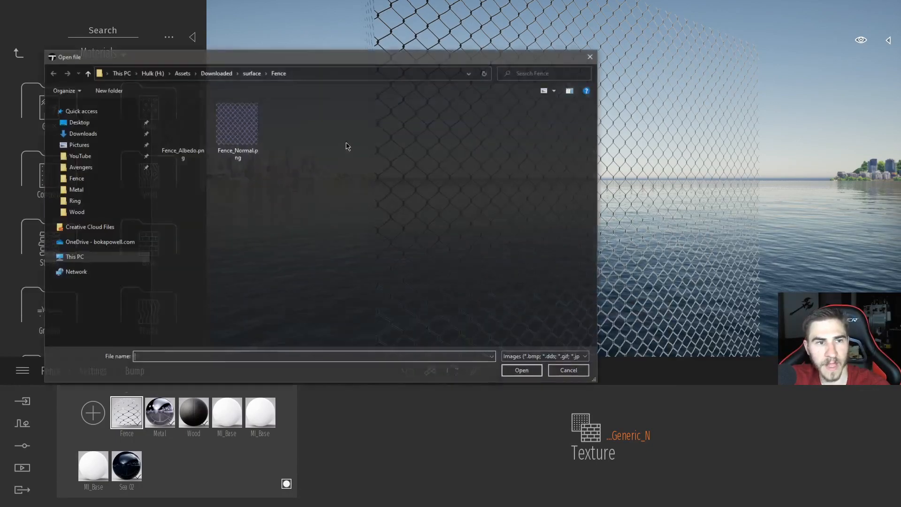
double_click(237, 126)
right_click_drag(462, 310, 498, 324)
key("w")
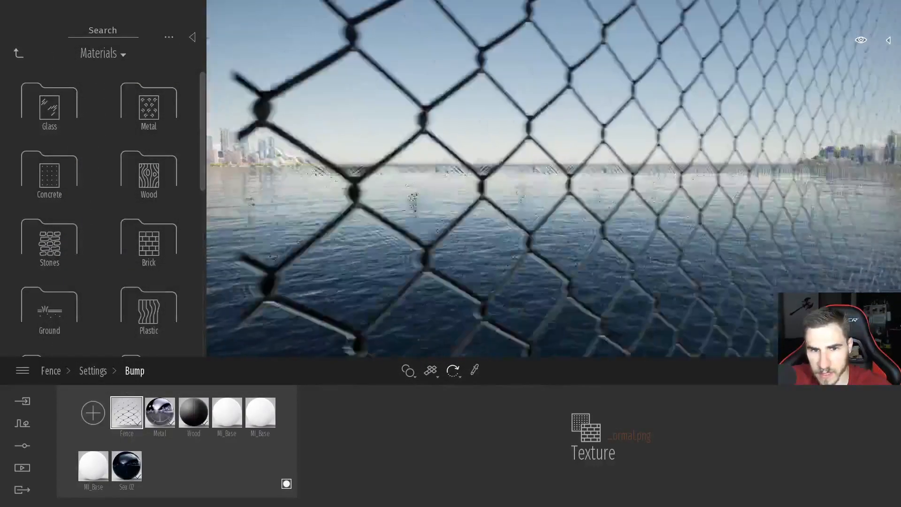
key("a")
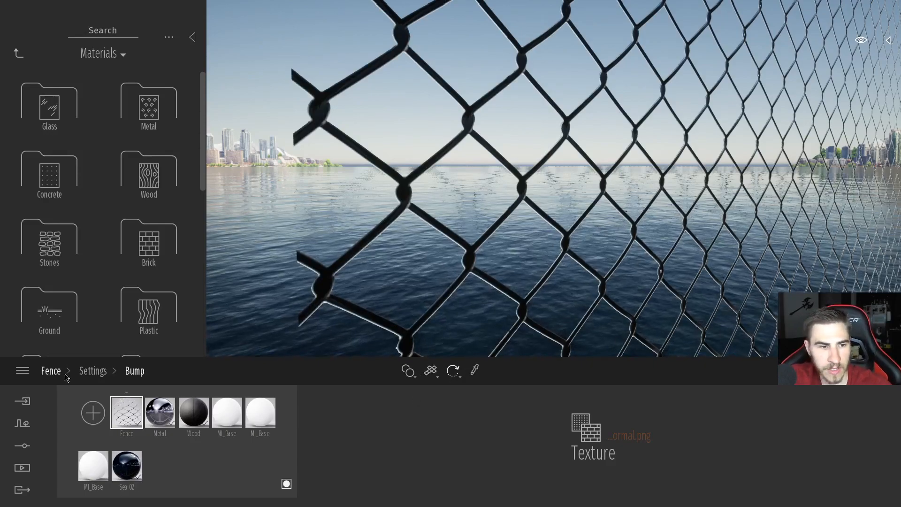
Compare the fence wires with the Bump strength lowered and back at 100%
left_click(92, 371)
left_click_drag(360, 397, 367, 504)
left_click_drag(390, 459, 413, 363)
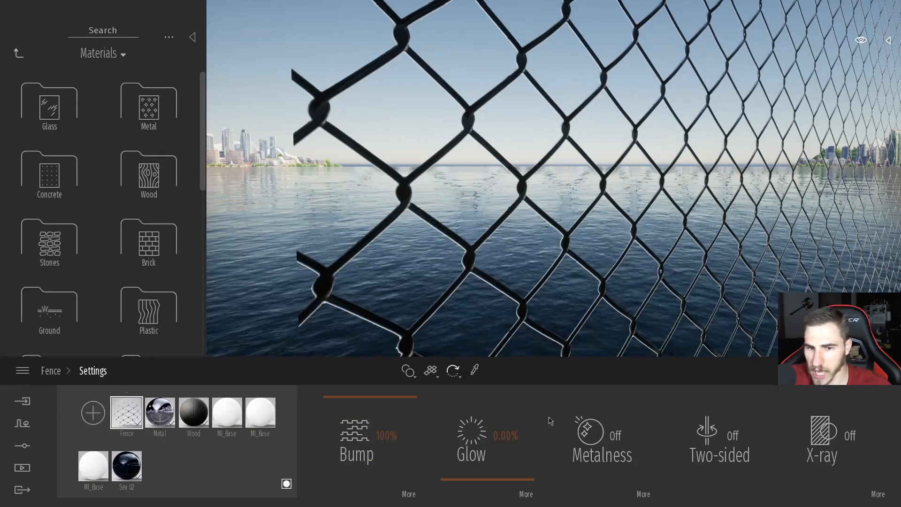
right_click_drag(405, 334, 377, 331)
key("d")
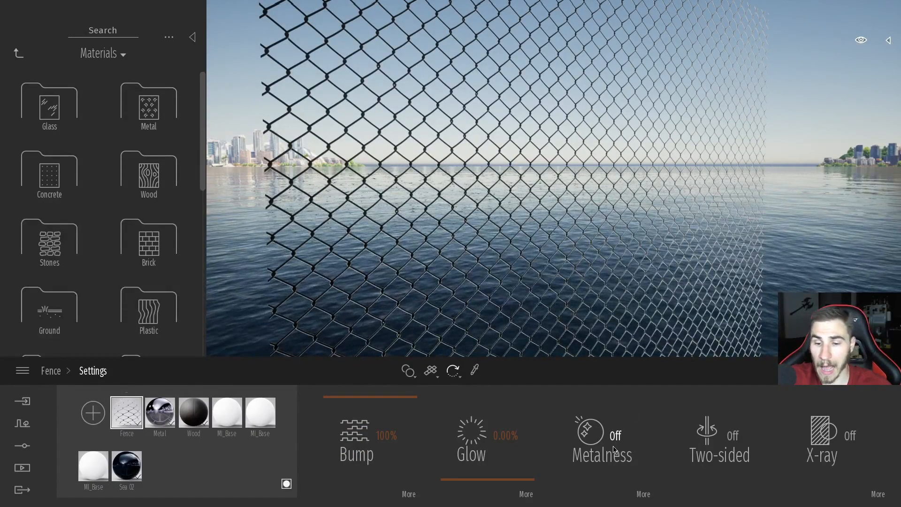
Turn on Metalness for the Fence material and examine the cube from near and far
left_click(613, 448)
mouse_move(484, 251)
right_mouse_down()
mouse_move(501, 259)
mouse_move(479, 257)
mouse_move(491, 256)
right_mouse_up()
key("w")
key("w")
key("s")
key("w")
key("s")
key("a")
key("s")
key("w")
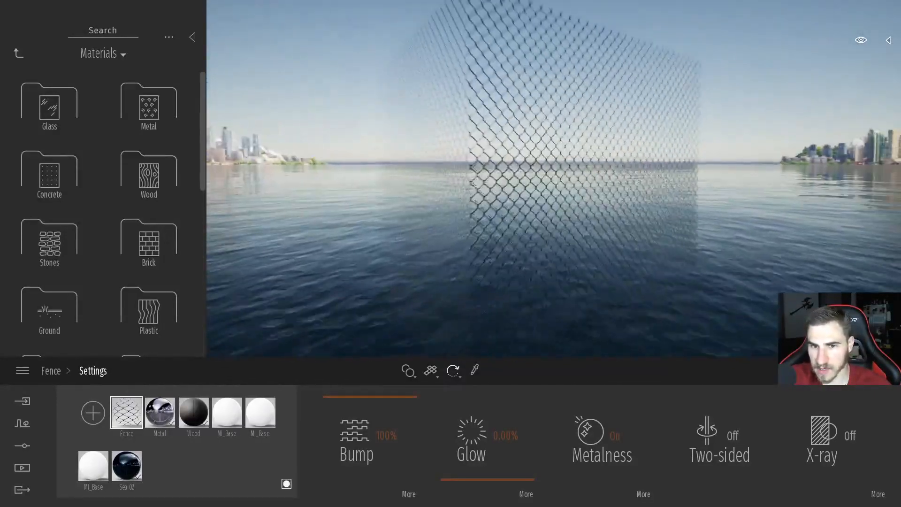
key("w")
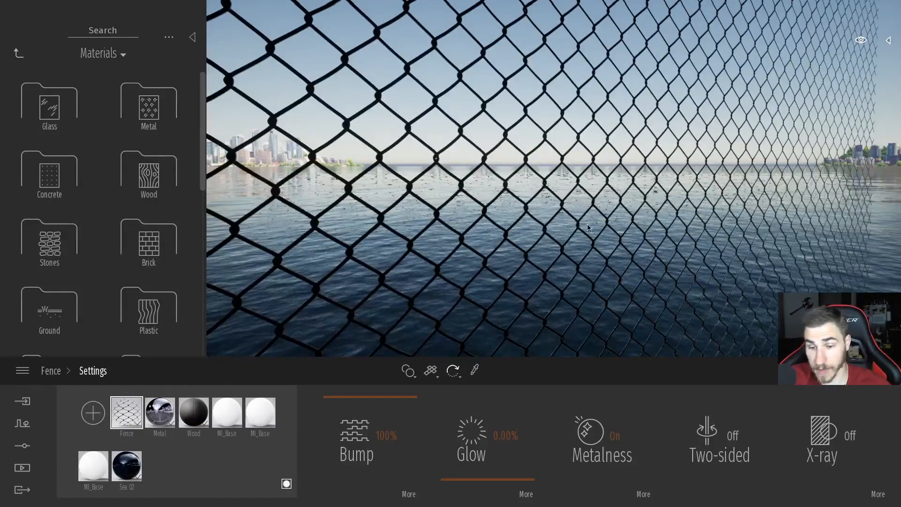
Look at the texture slot of the Fence material's Metalness and return to the material's settings
key("s")
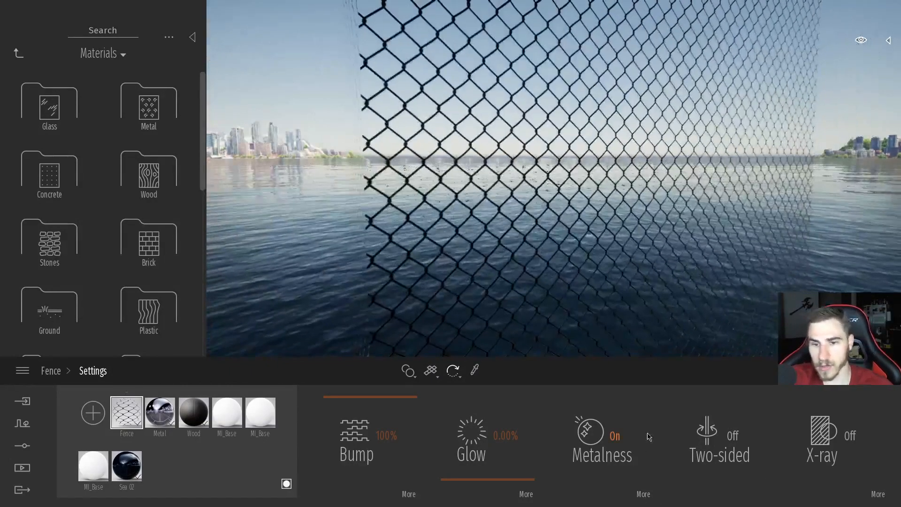
left_click(643, 494)
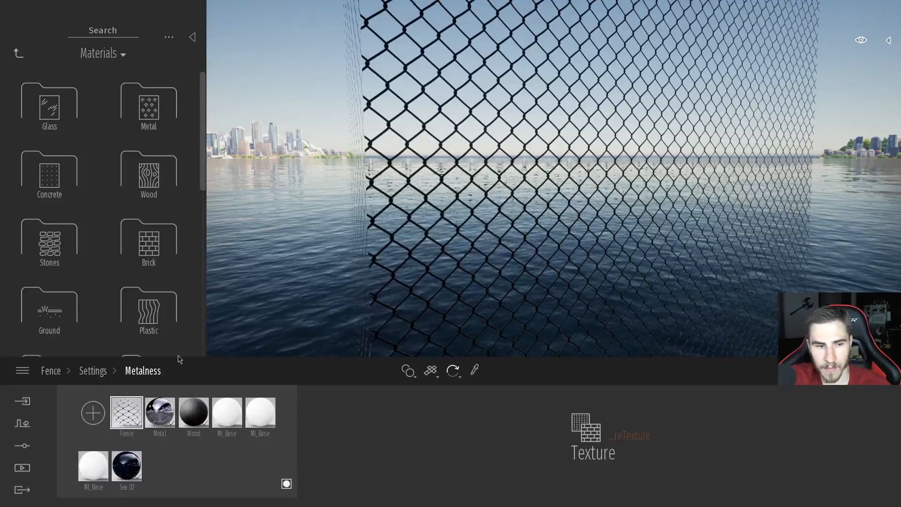
left_click(96, 372)
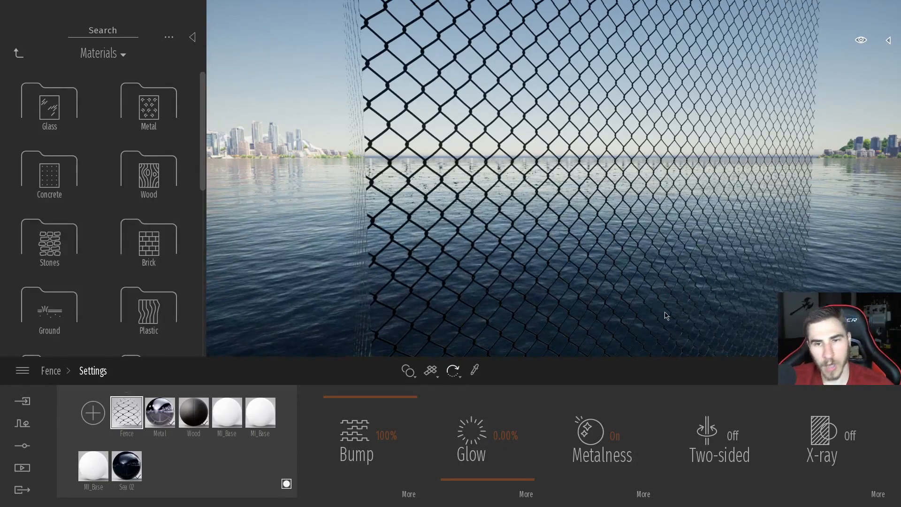
Examine the metallic fence wires on the cube from near and far and from different angles
right_click_drag(568, 195, 634, 183)
key("w")
key("s")
key("w")
key("s")
key("s")
key("a")
key("s")
key("w")
key("w")
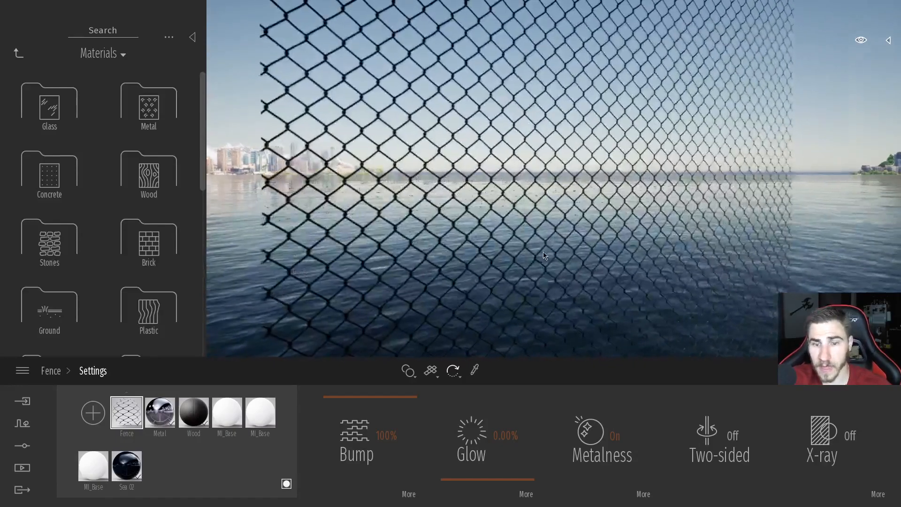
key("s")
key("a")
right_click_drag(543, 216, 559, 216)
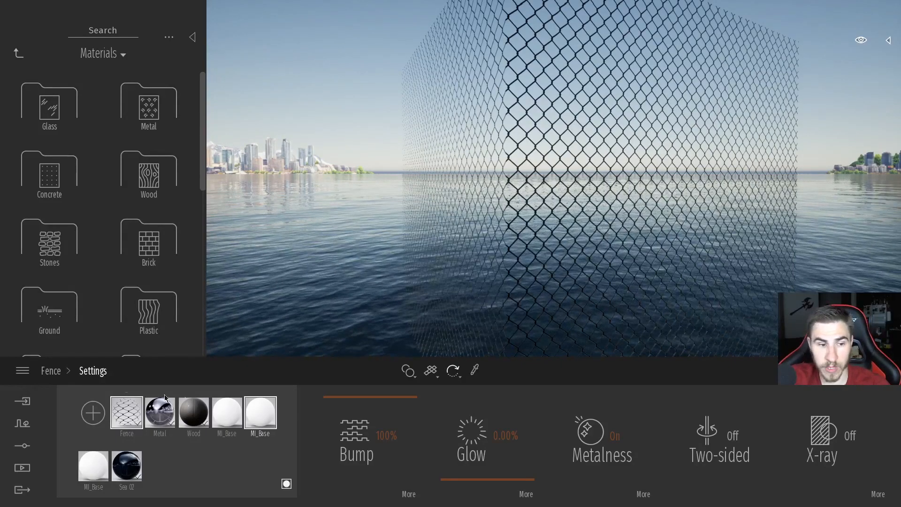
Compare the fence cube with the Fence material's Opacity mask switched off and back on
left_click(47, 372)
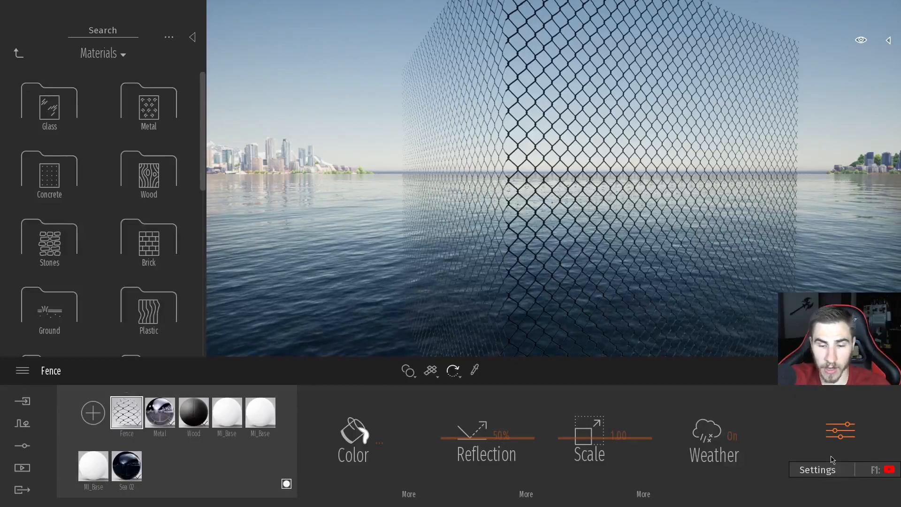
left_click(409, 494)
left_click(474, 451)
left_click(474, 451)
left_click(475, 450)
mouse_move(557, 252)
right_mouse_down()
mouse_move(657, 249)
mouse_move(558, 252)
right_mouse_up()
key("w")
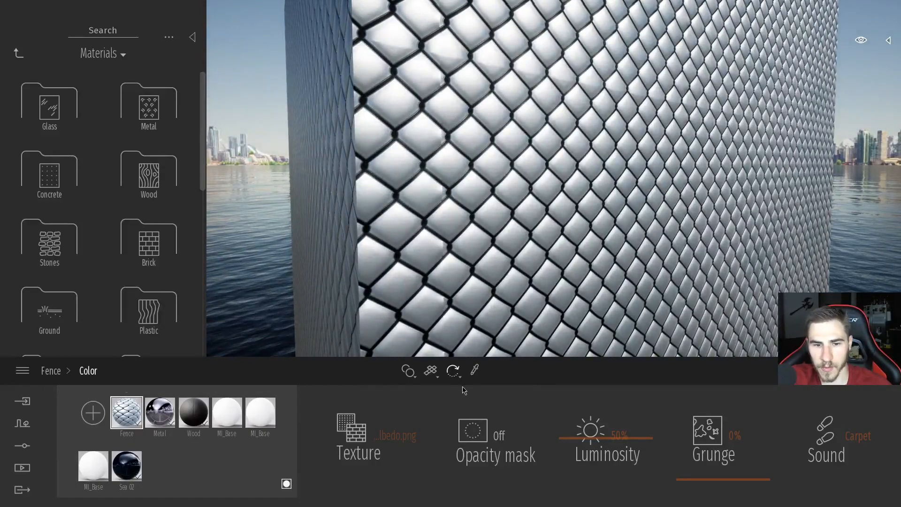
left_click(506, 450)
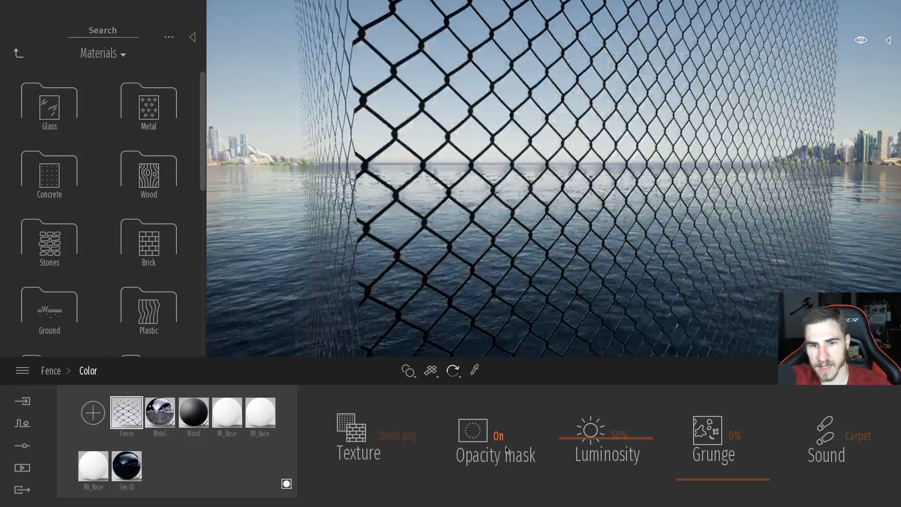
Move from the fence cube over to the metal cube and examine its reflections
scroll(568, 240, "down", 10)
key("s")
right_click_drag(569, 239, 388, 237)
key("a")
key("w")
key("a")
right_click_drag(547, 220, 510, 221)
key("s")
key("w")
key("d")
key("w")
key("s")
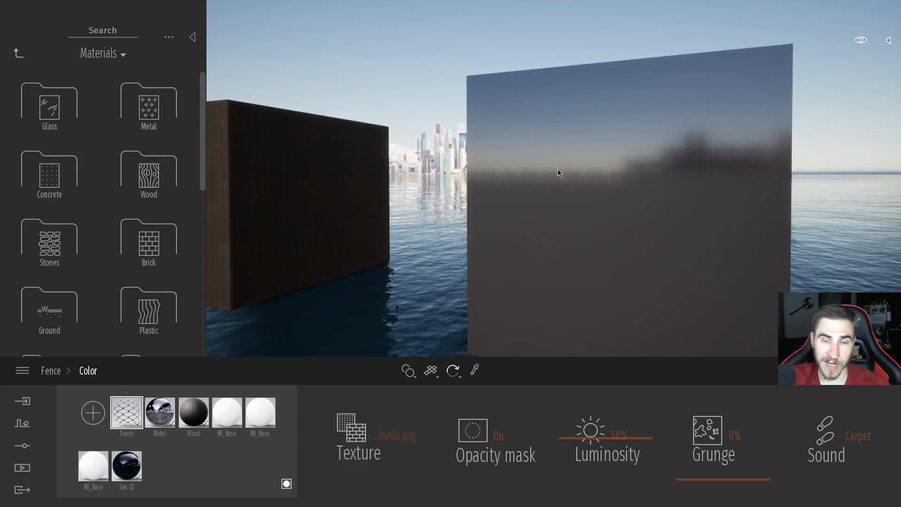
Examine the wood cube beside the metal cube from several distances and angles
key("d")
right_click_drag(509, 221, 561, 209)
key("w")
key("s")
key("d")
key("a")
key("w")
key("s")
key("a")
key("a")
key("s")
key("a")
key("d")
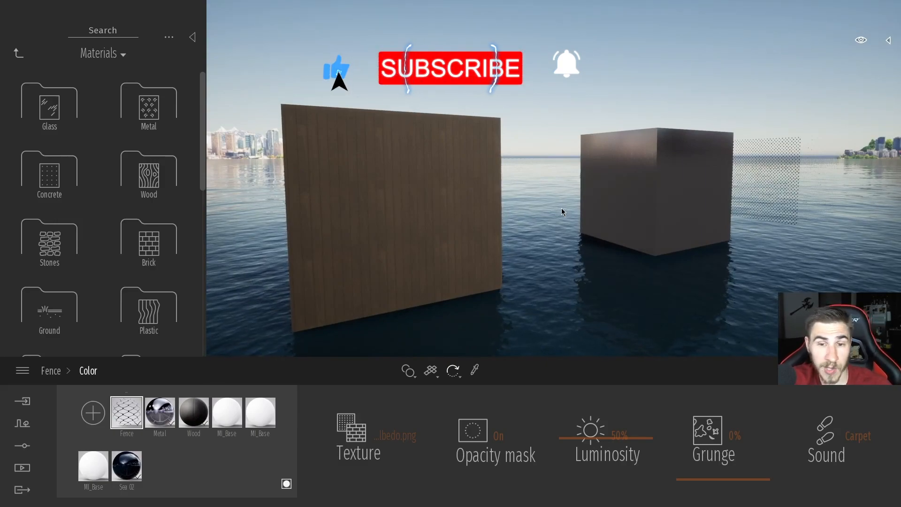
Hide the materials library and frame the wood, metal and fence cubes together in the view
key("w")
key("d")
right_click_drag(708, 153, 680, 141)
key("s")
key("d")
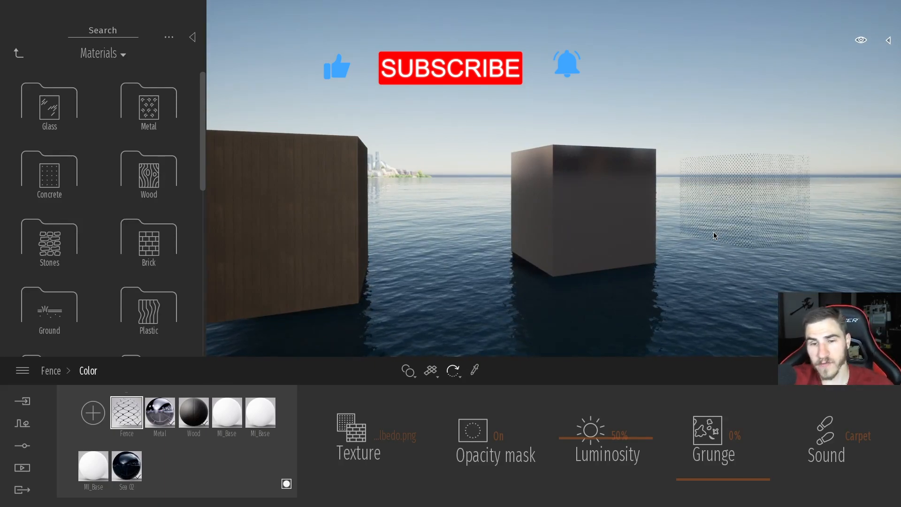
left_click(194, 37)
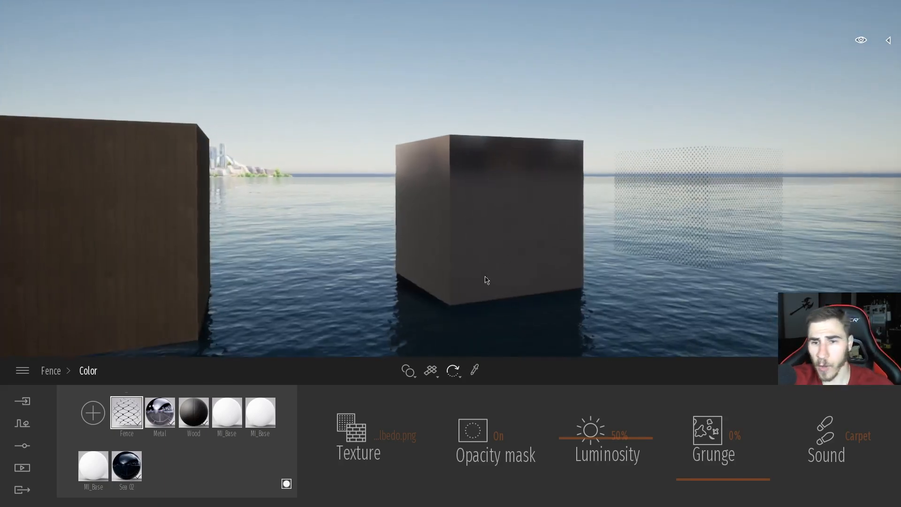
key("s")
key("a")
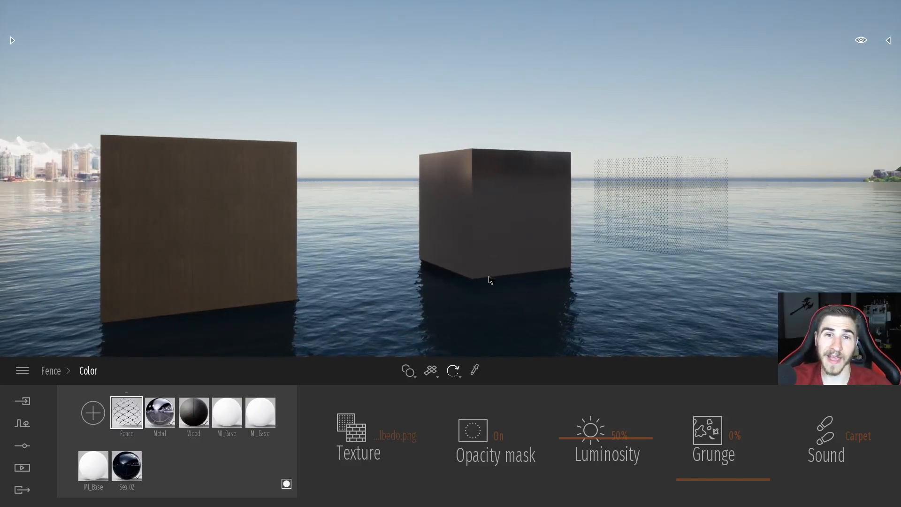